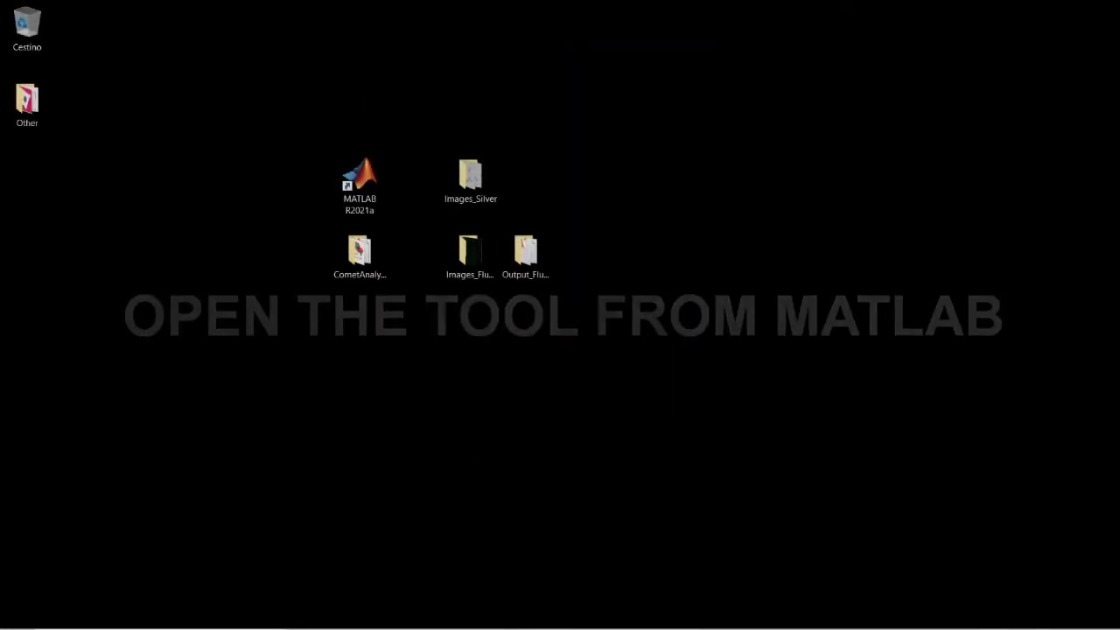
Start MATLAB and set its current folder to CometAnalyser_SourceCode_v1.0 on the desktop, using the path copied from File Explorer.
{"action": "double_click", "coordinate": [360, 184]}
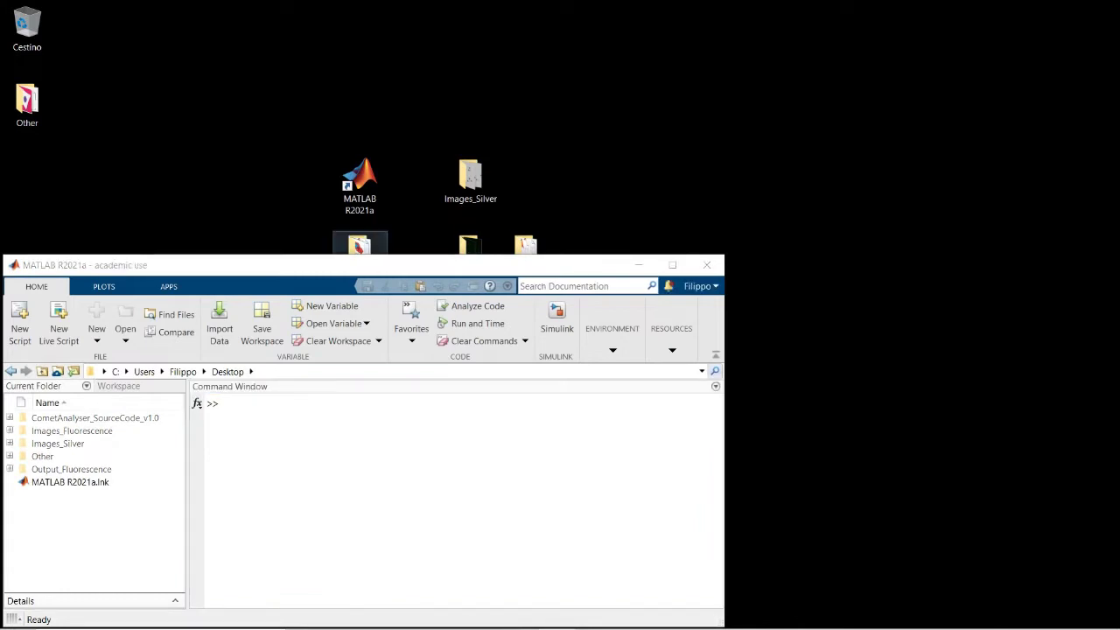
{"action": "double_click", "coordinate": [358, 243]}
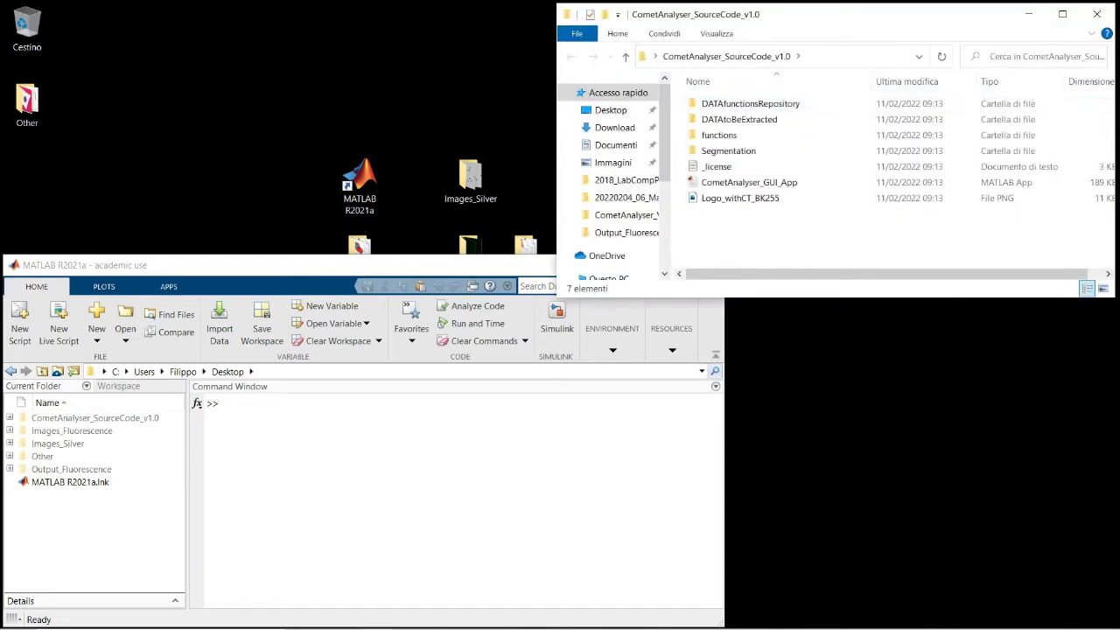
{"action": "left_click", "coordinate": [854, 56]}
{"action": "key", "text": "ctrl+c"}
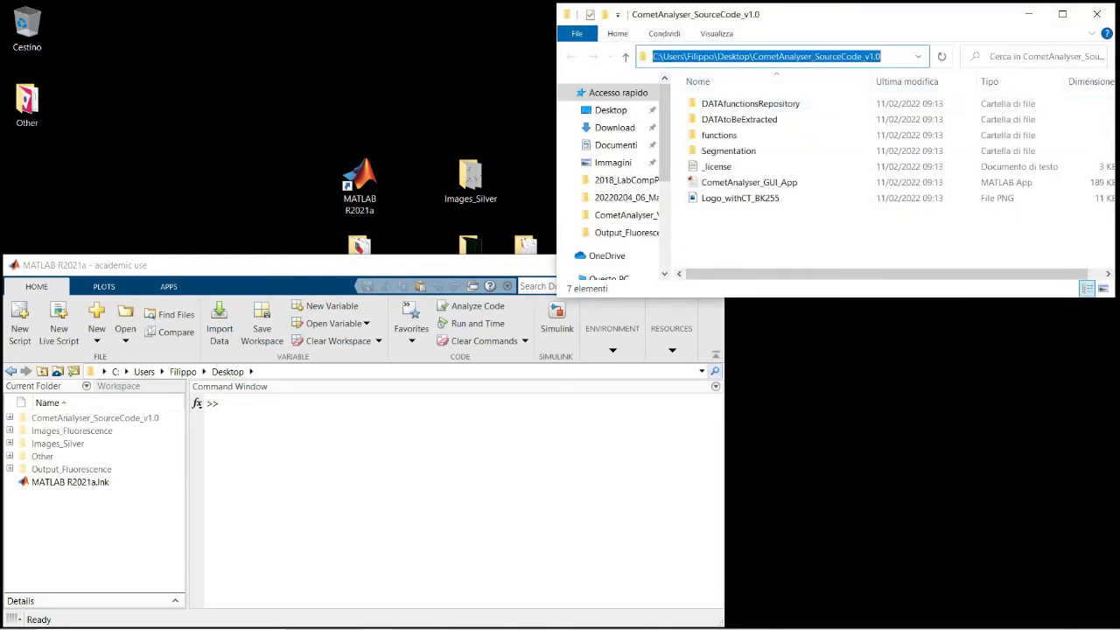
{"action": "left_click", "coordinate": [455, 490]}
{"action": "left_click", "coordinate": [420, 372]}
{"action": "key", "text": "ctrl+v"}
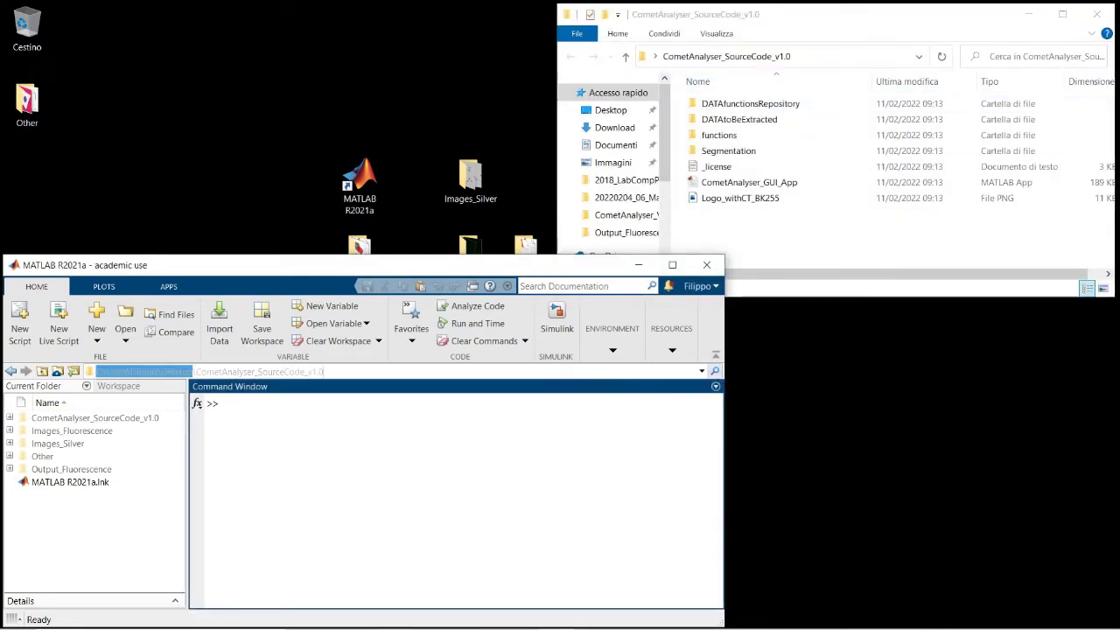
{"action": "key", "text": "Return"}
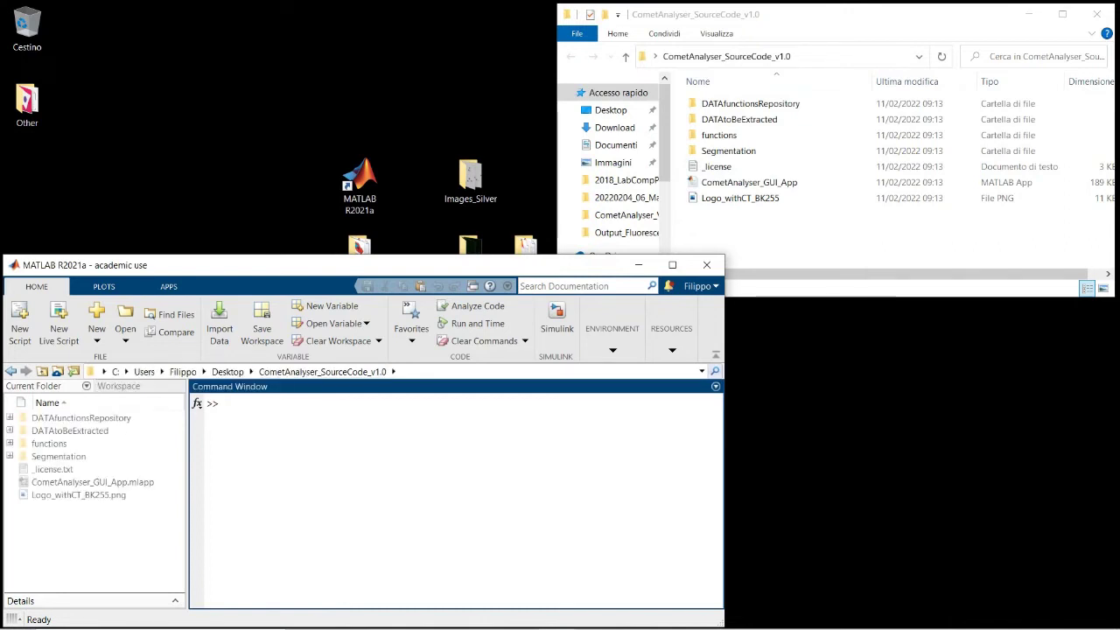
Run CometAnalyser_GUI_App in MATLAB, close the source code folder window and minimize the MATLAB window.
{"action": "type", "text": "CometAnalyser_GUI_App"}
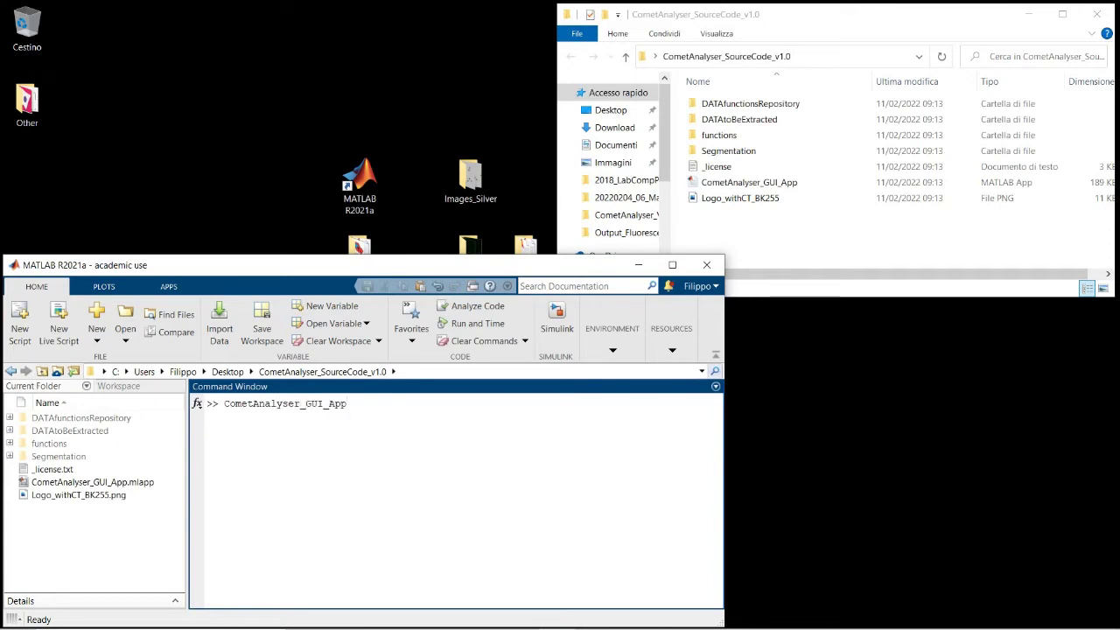
{"action": "key", "text": "Return"}
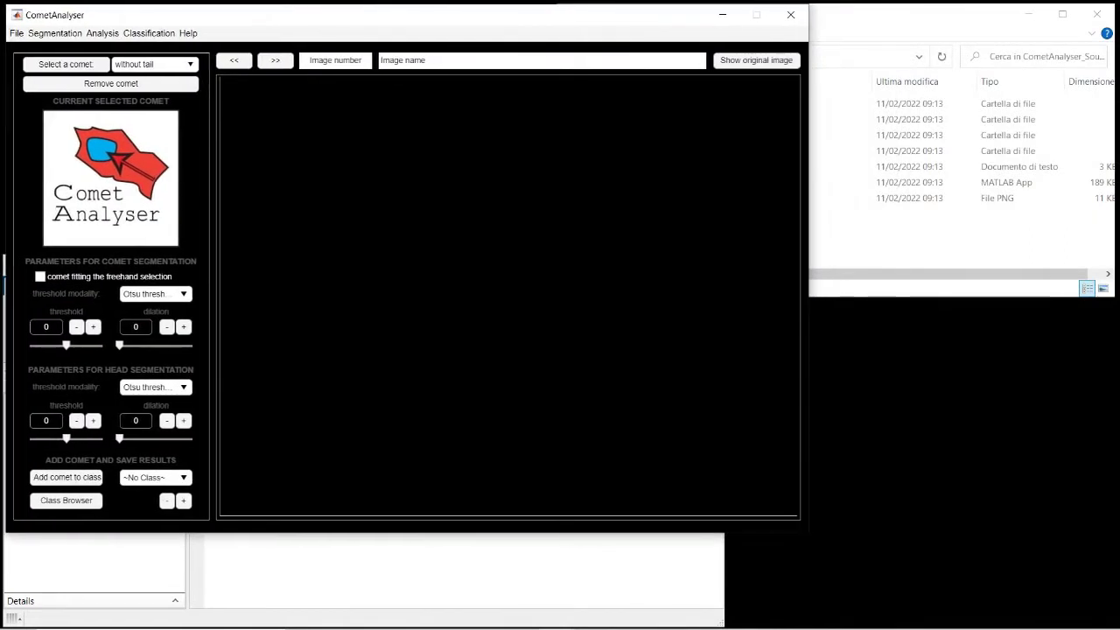
{"action": "left_click", "coordinate": [1097, 14]}
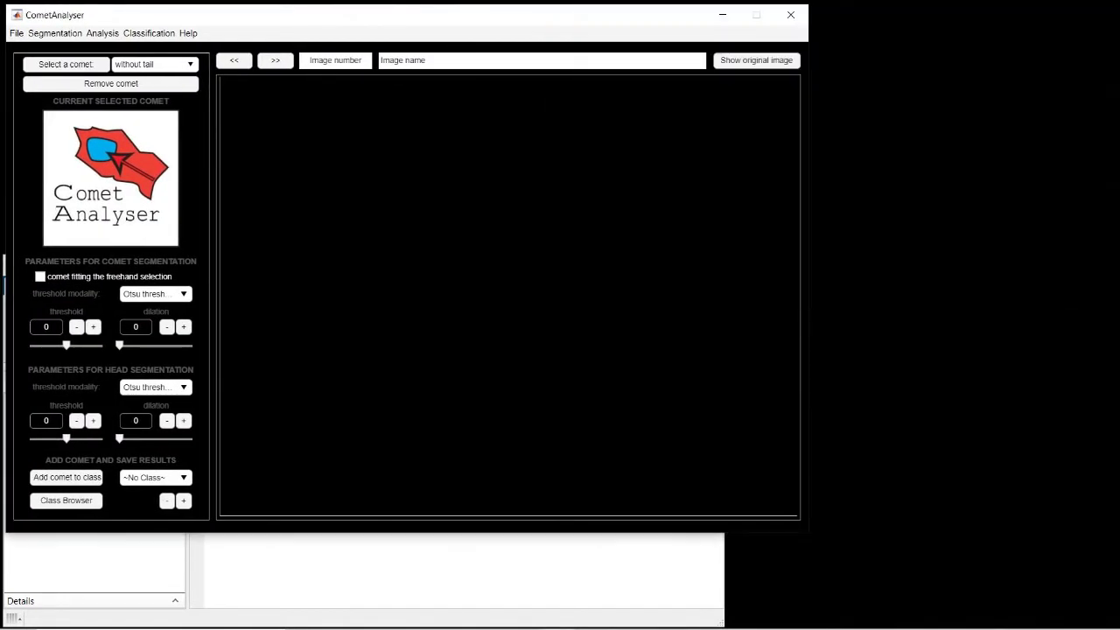
{"action": "left_click", "coordinate": [604, 573]}
{"action": "left_click", "coordinate": [639, 265]}
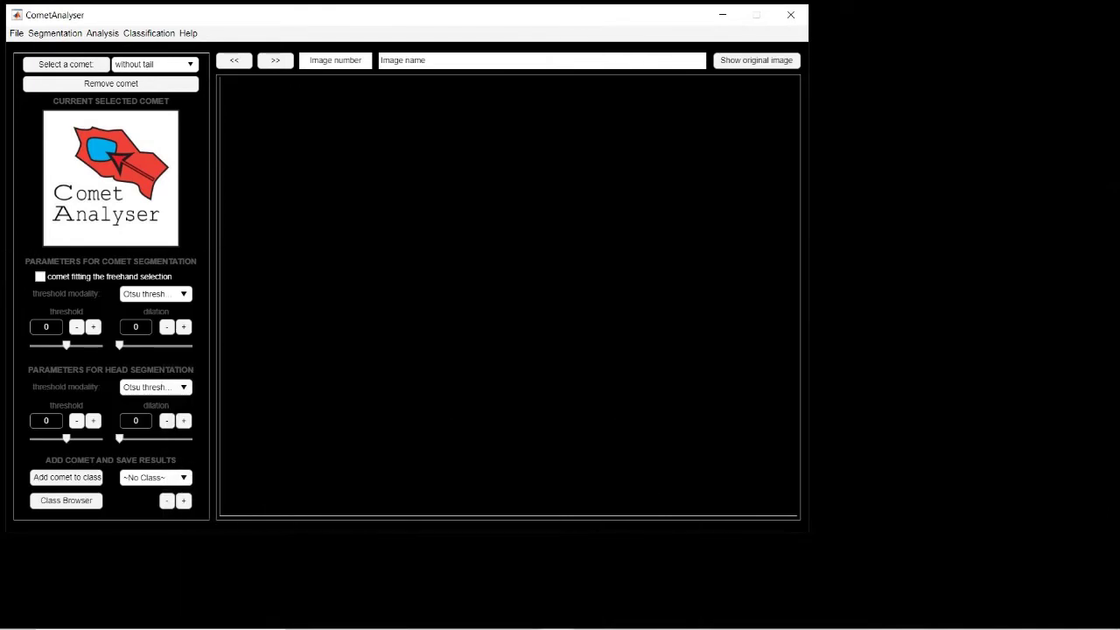
{"action": "left_click", "coordinate": [17, 34]}
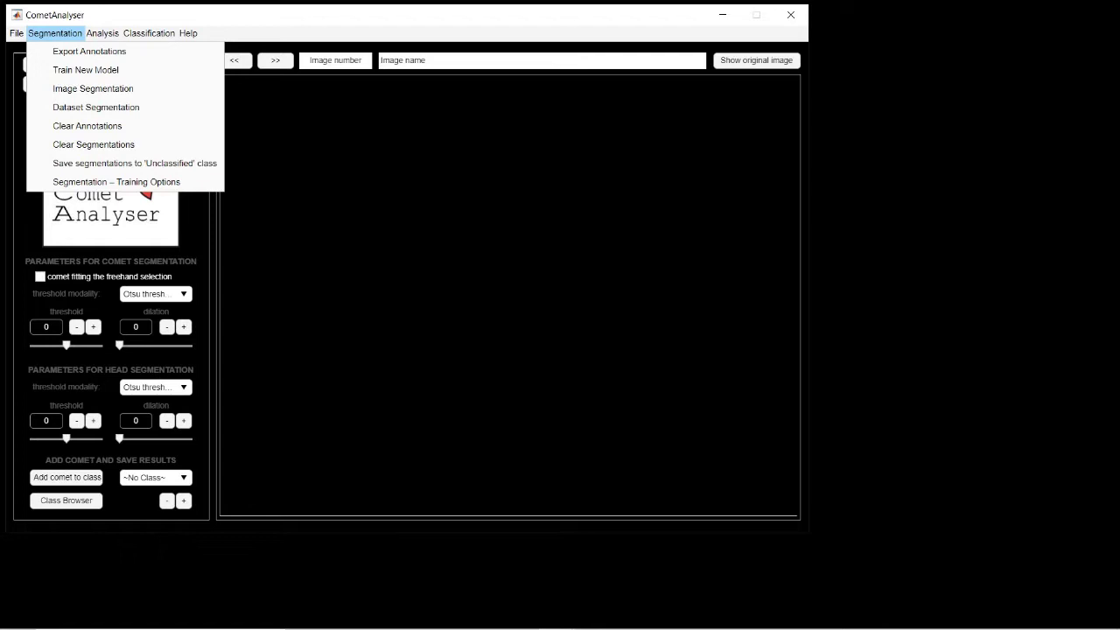
{"action": "key", "text": "Right"}
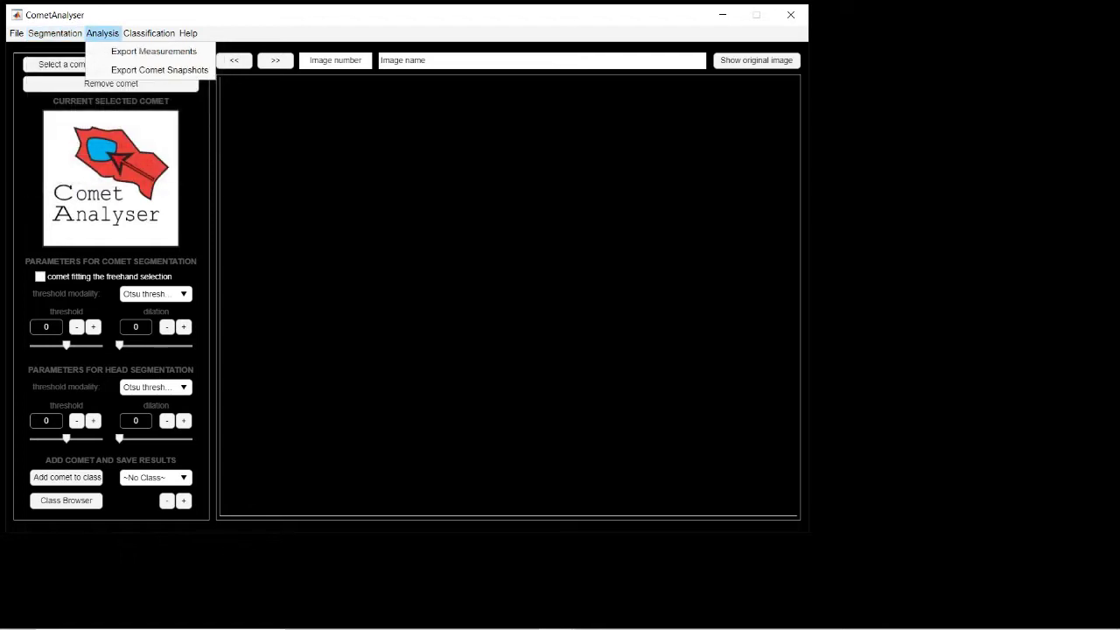
{"action": "key", "text": "Right"}
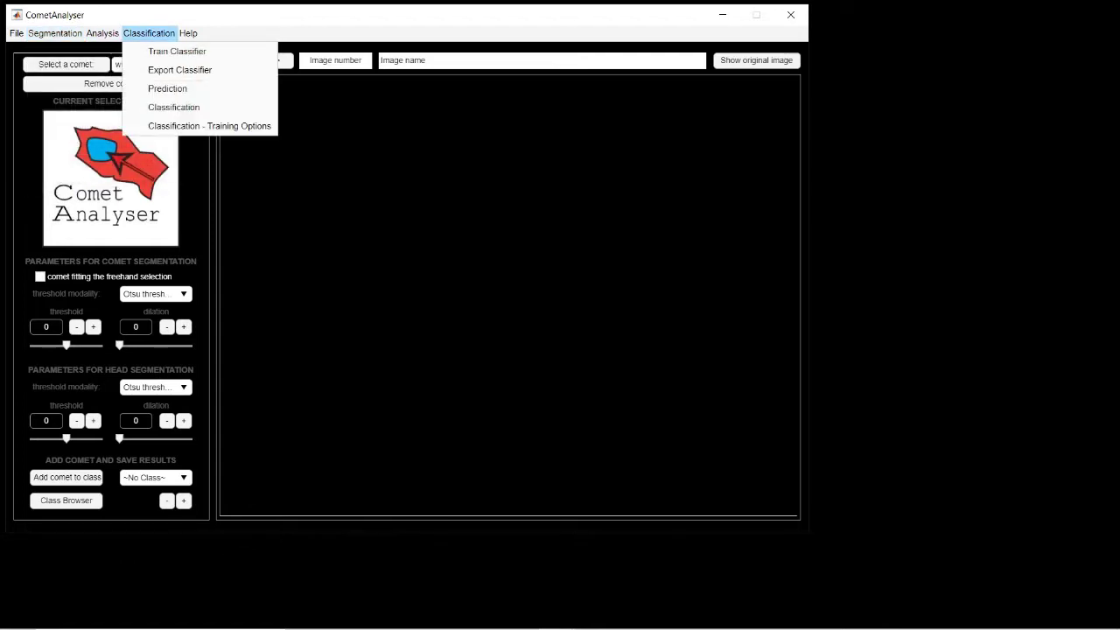
{"action": "key", "text": "Right"}
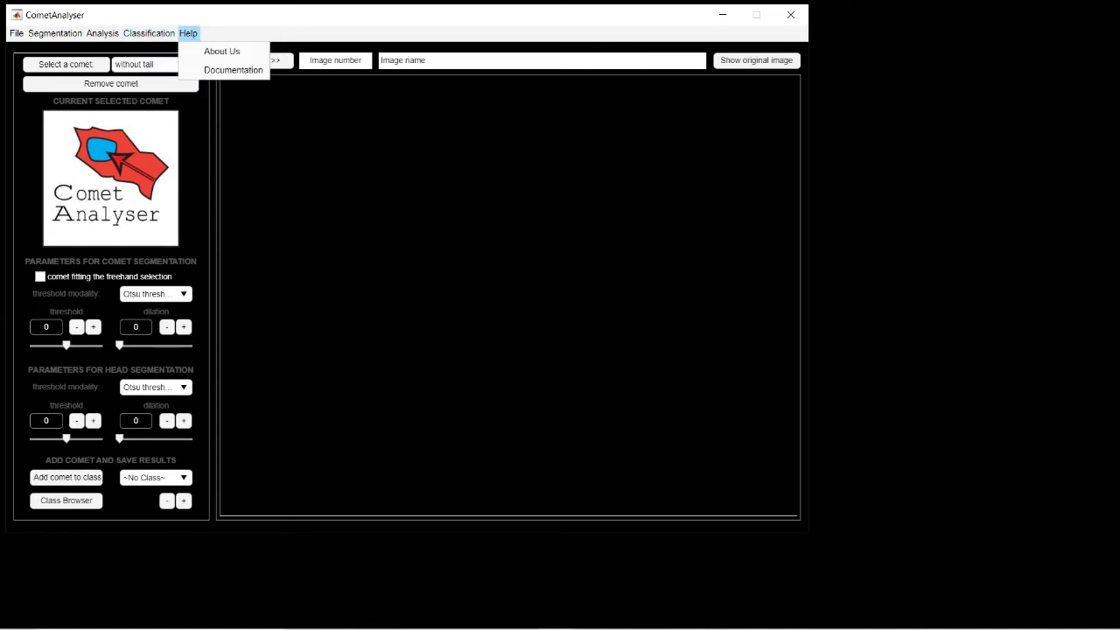
Load the silver-stained images from the desktop folder Images_Silver by choosing Image_001, and dismiss the message.
{"action": "key", "text": "Right"}
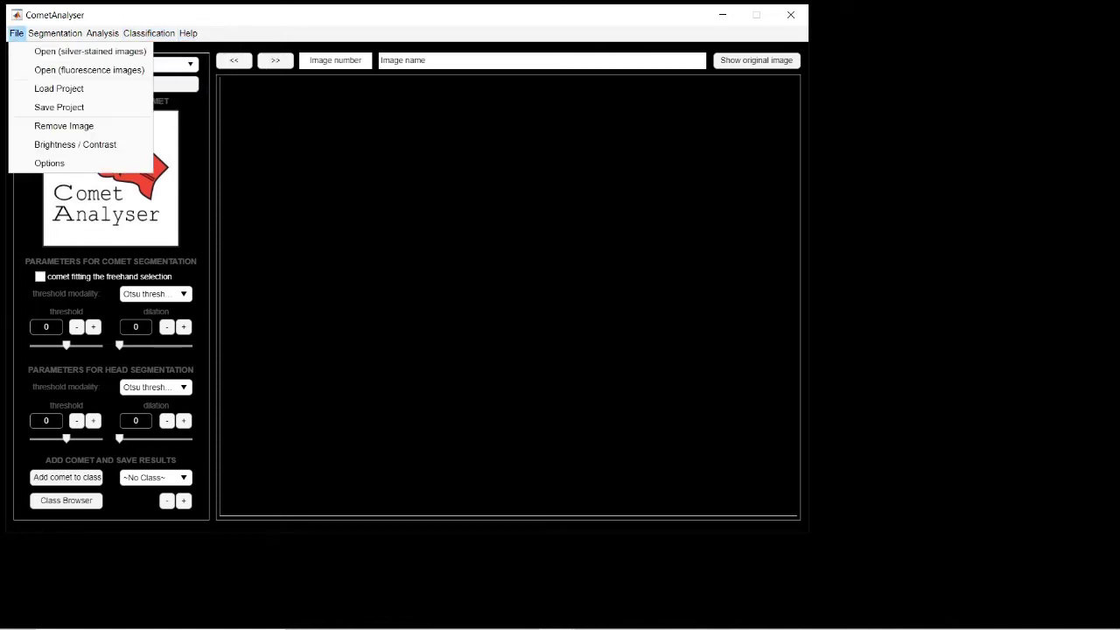
{"action": "key", "text": "Down"}
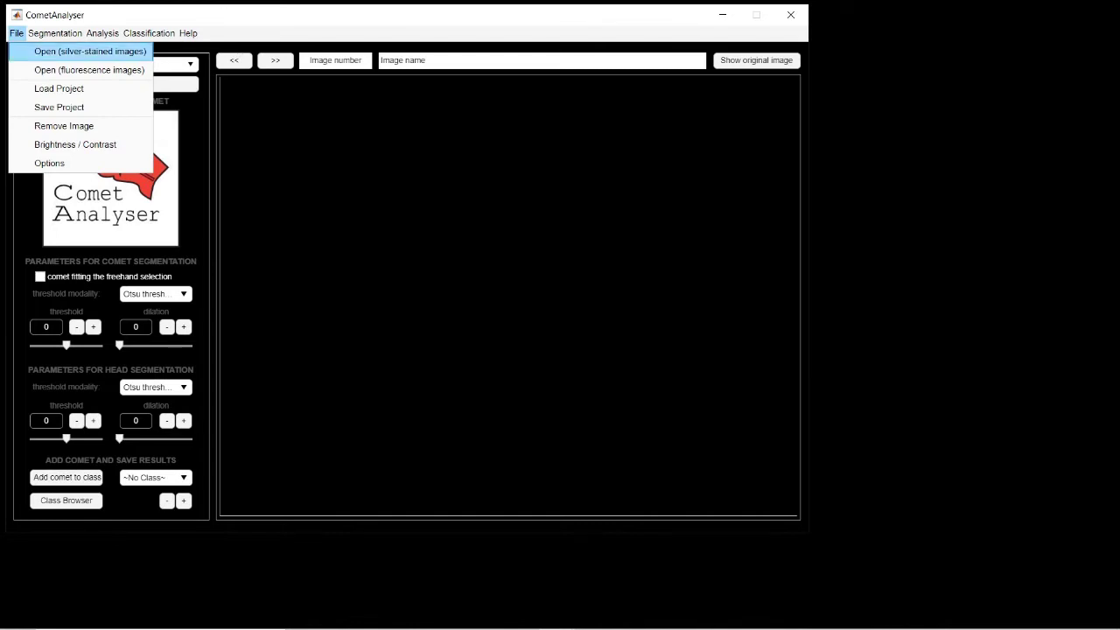
{"action": "key", "text": "Return"}
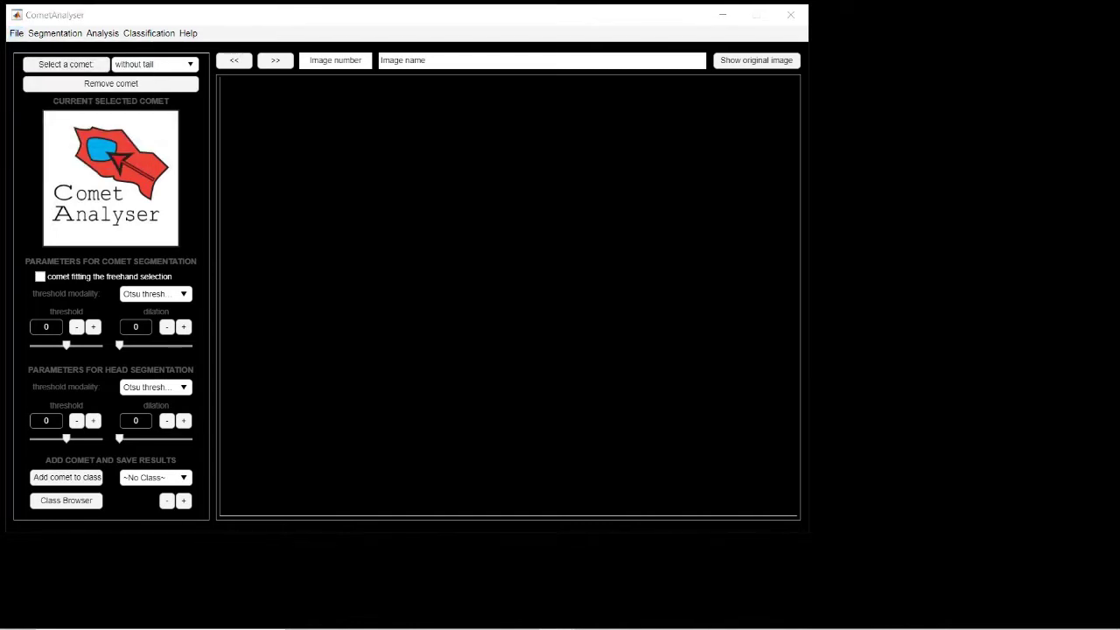
{"action": "left_click", "coordinate": [62, 382]}
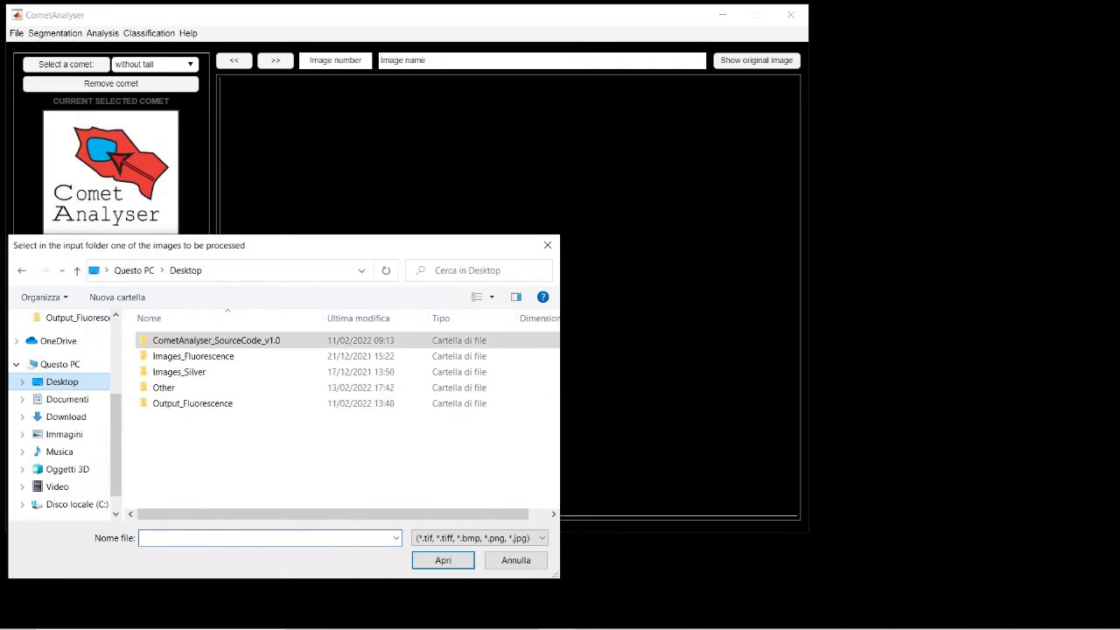
{"action": "double_click", "coordinate": [178, 372]}
{"action": "left_click", "coordinate": [173, 357]}
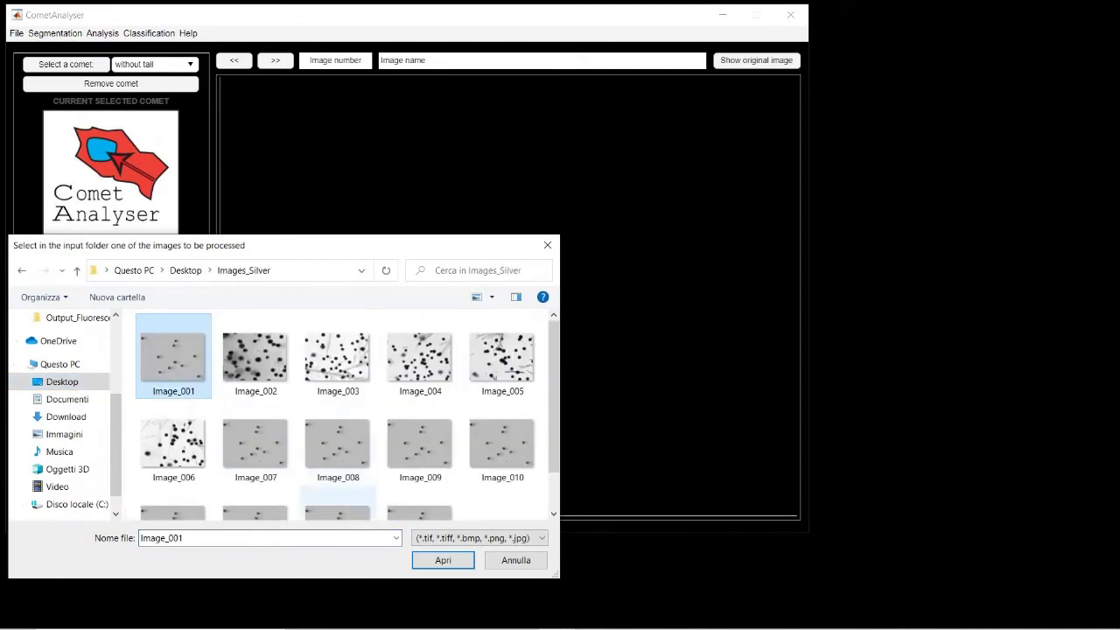
{"action": "left_click", "coordinate": [443, 560]}
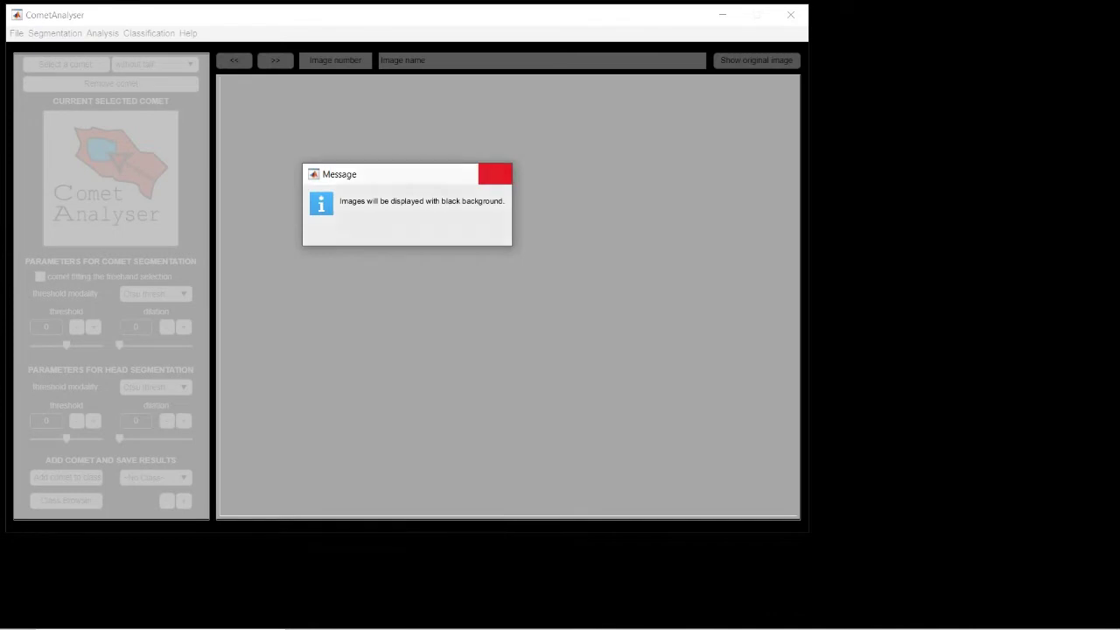
{"action": "left_click", "coordinate": [494, 174]}
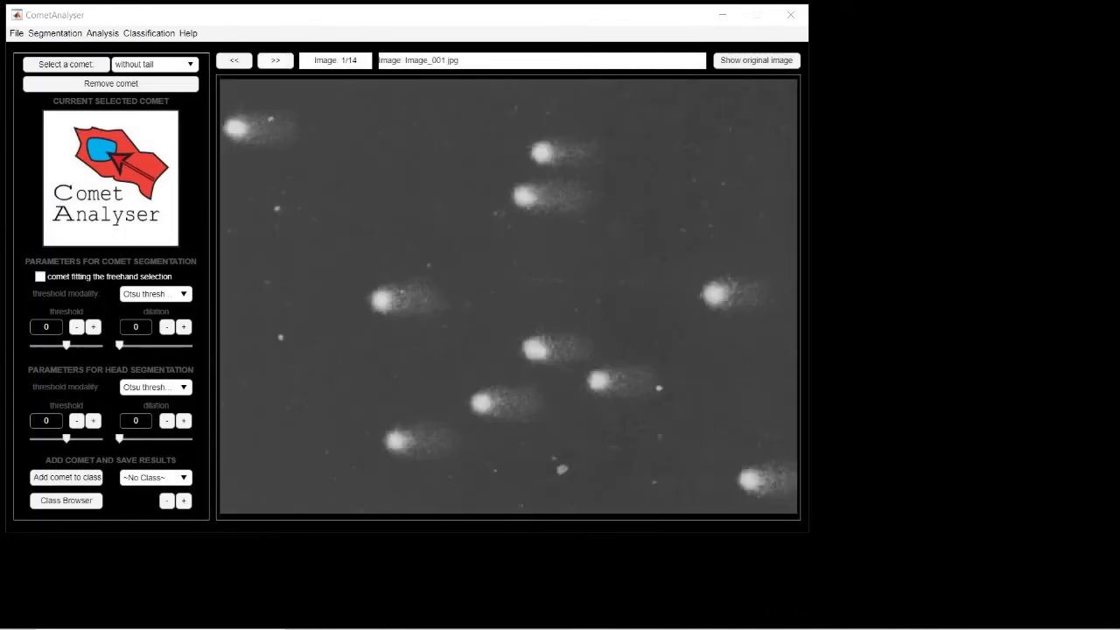
Browse the loaded images forward to Image_003 and return to Image_001.
{"action": "left_click", "coordinate": [276, 61]}
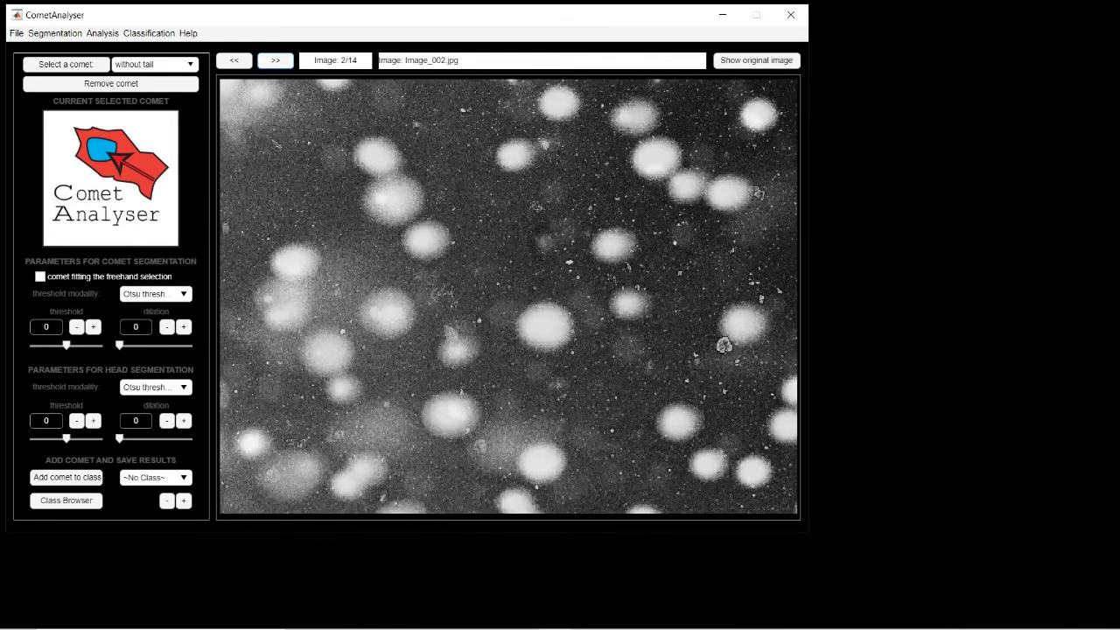
{"action": "left_click", "coordinate": [276, 60]}
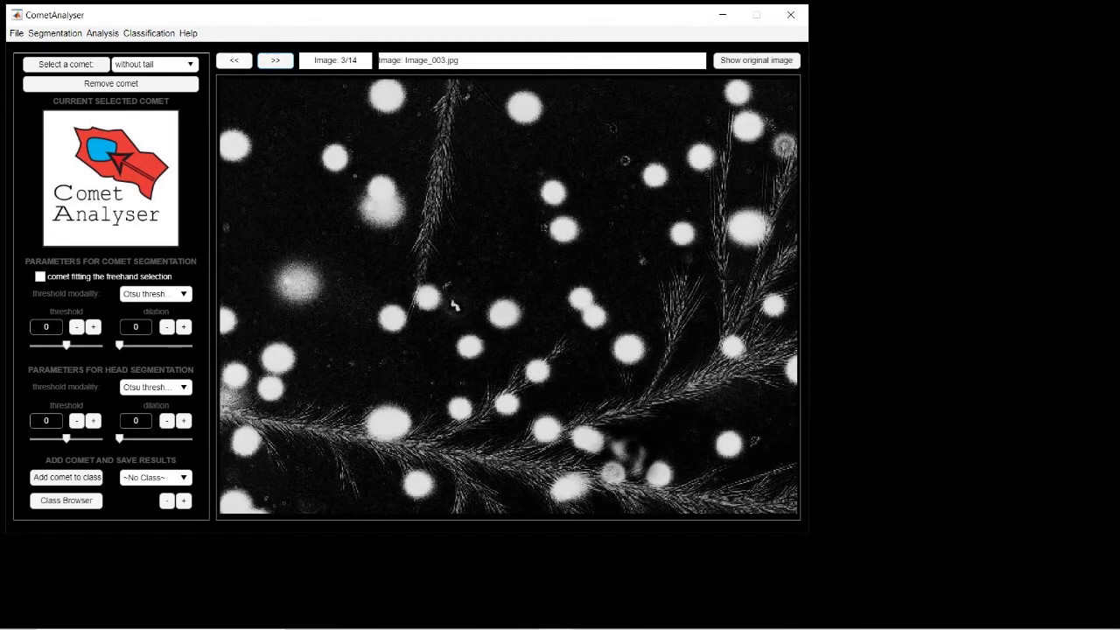
{"action": "key", "text": "shift+Tab"}
{"action": "key", "text": "space"}
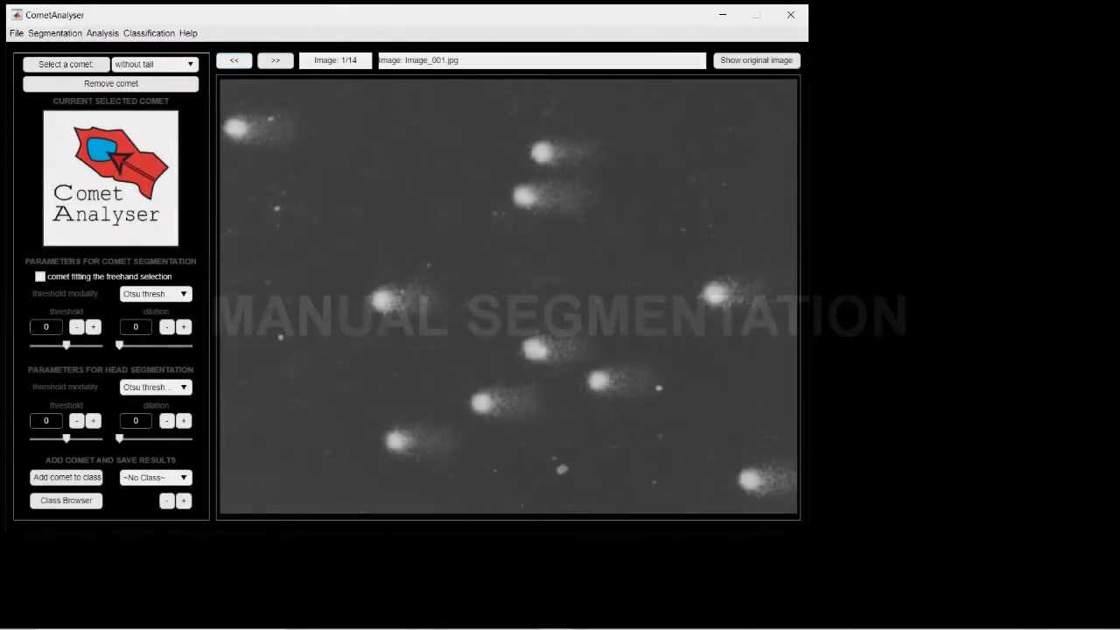
Set the comet type to with tail and head and outline the uppermost comet near the image's centre freehand.
{"action": "left_click", "coordinate": [156, 64]}
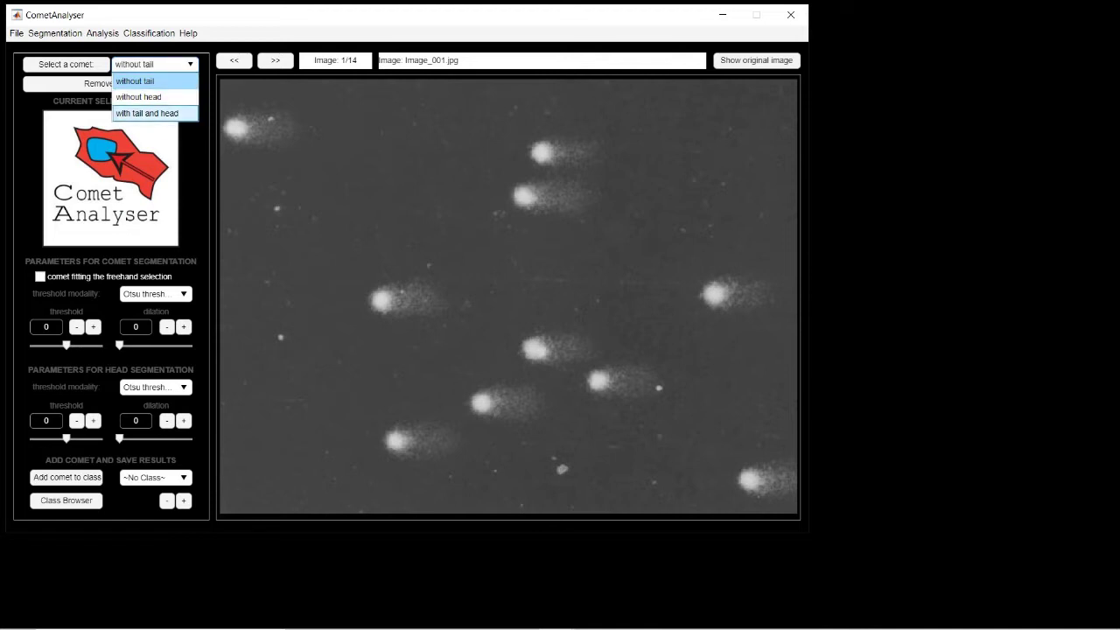
{"action": "left_click", "coordinate": [147, 113]}
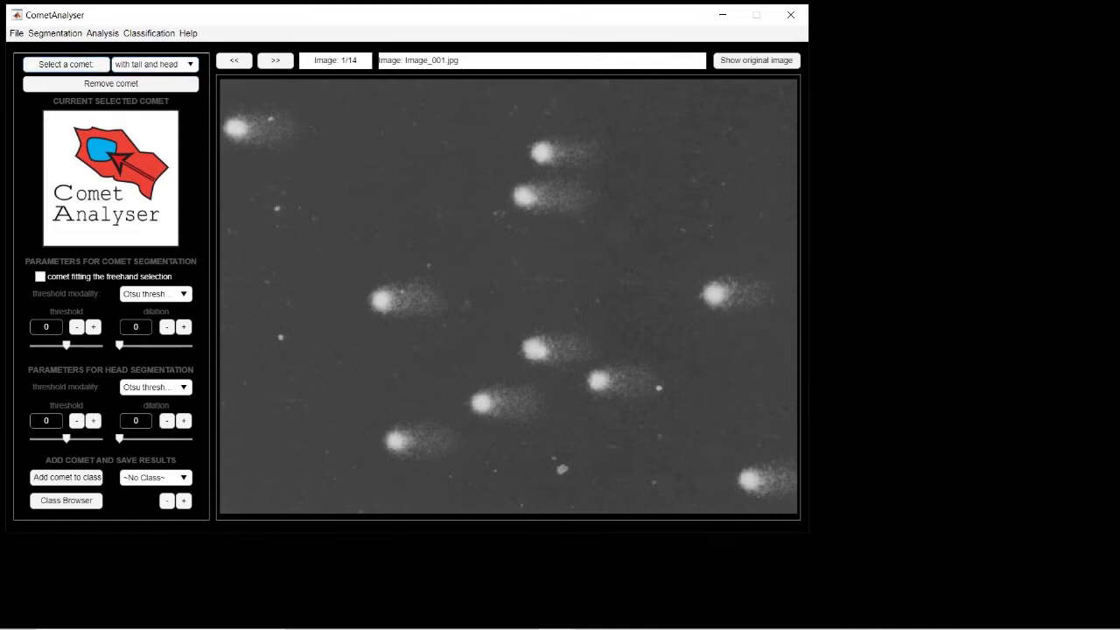
{"action": "left_click", "coordinate": [67, 64]}
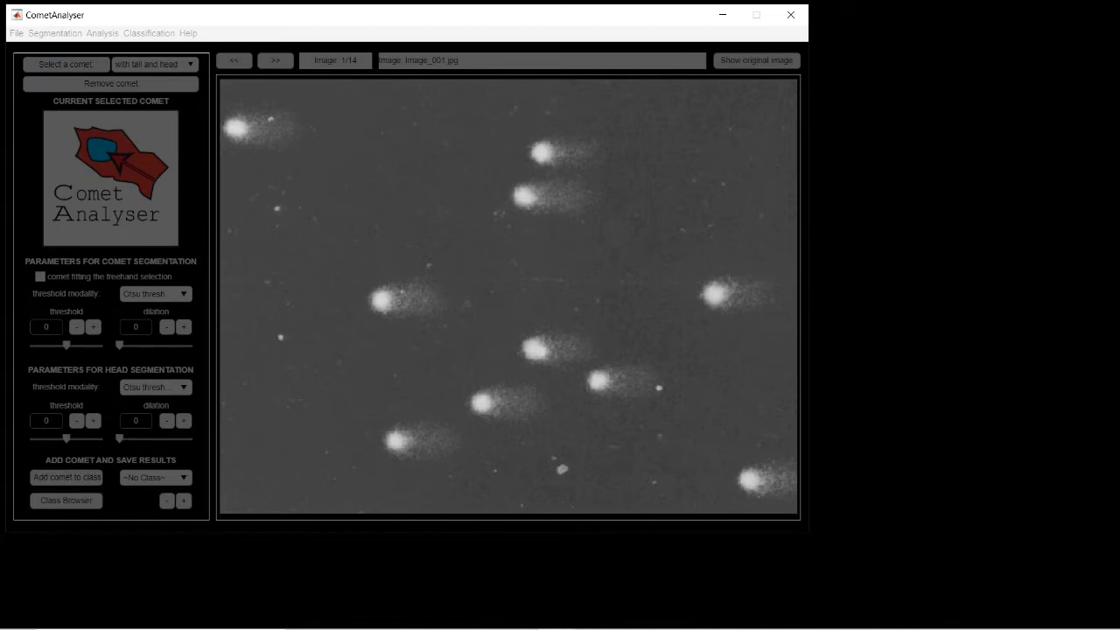
{"action": "mouse_move", "coordinate": [562, 125]}
{"action": "left_mouse_down"}
{"action": "mouse_move", "coordinate": [519, 133]}
{"action": "mouse_move", "coordinate": [536, 170]}
{"action": "mouse_move", "coordinate": [637, 175]}
{"action": "mouse_move", "coordinate": [646, 136]}
{"action": "left_mouse_up"}
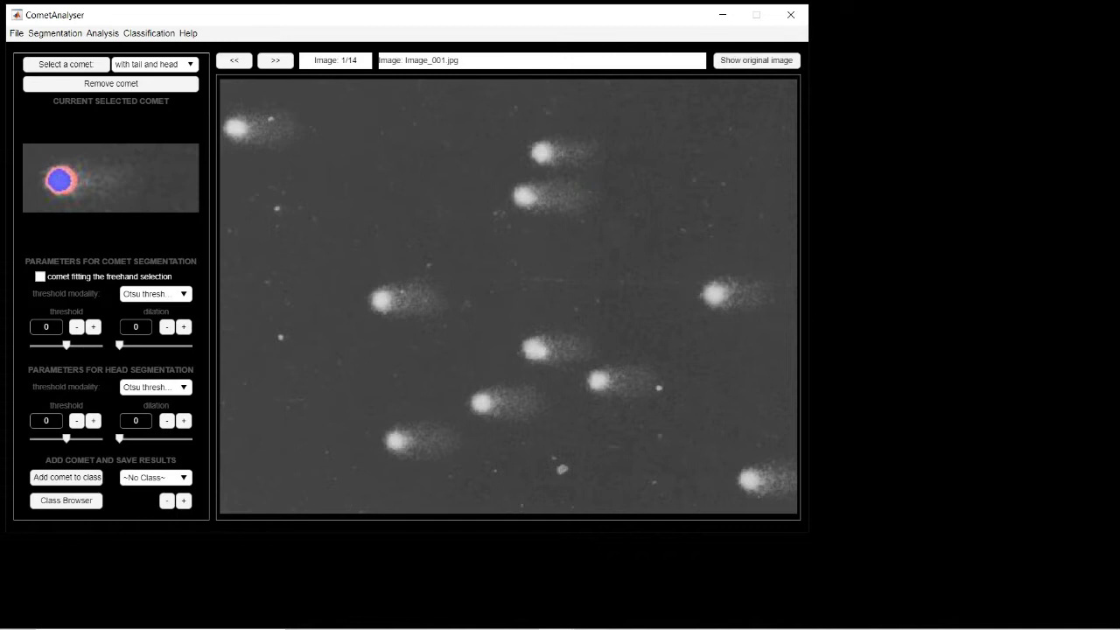
Set the threshold modality for comet segmentation to Triangle threshold.
{"action": "left_click", "coordinate": [155, 294]}
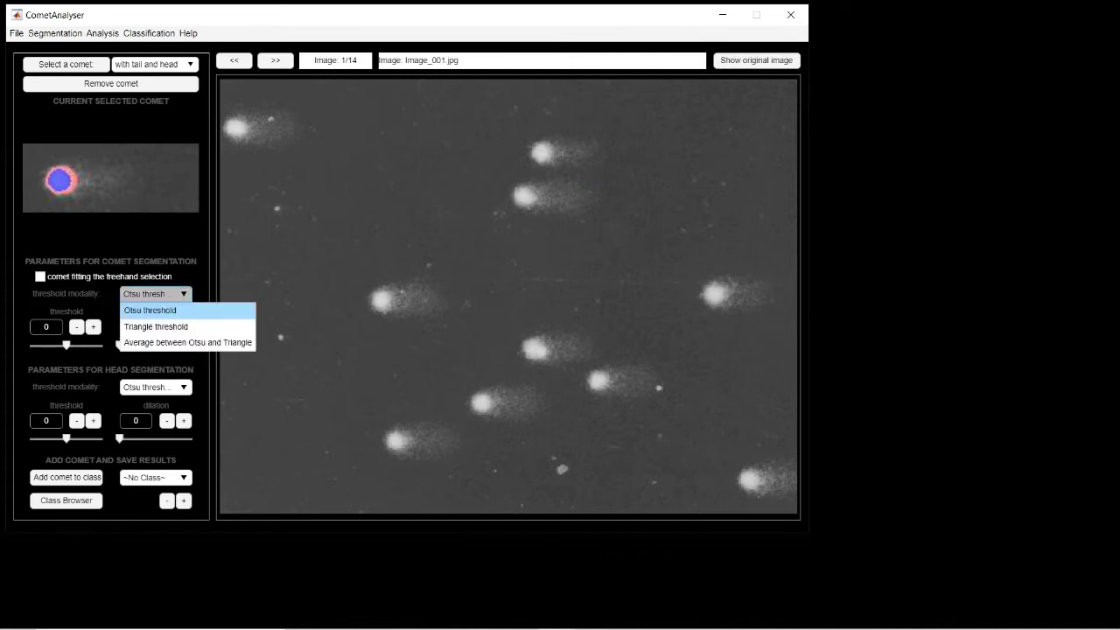
{"action": "key", "text": "Down"}
{"action": "key", "text": "Return"}
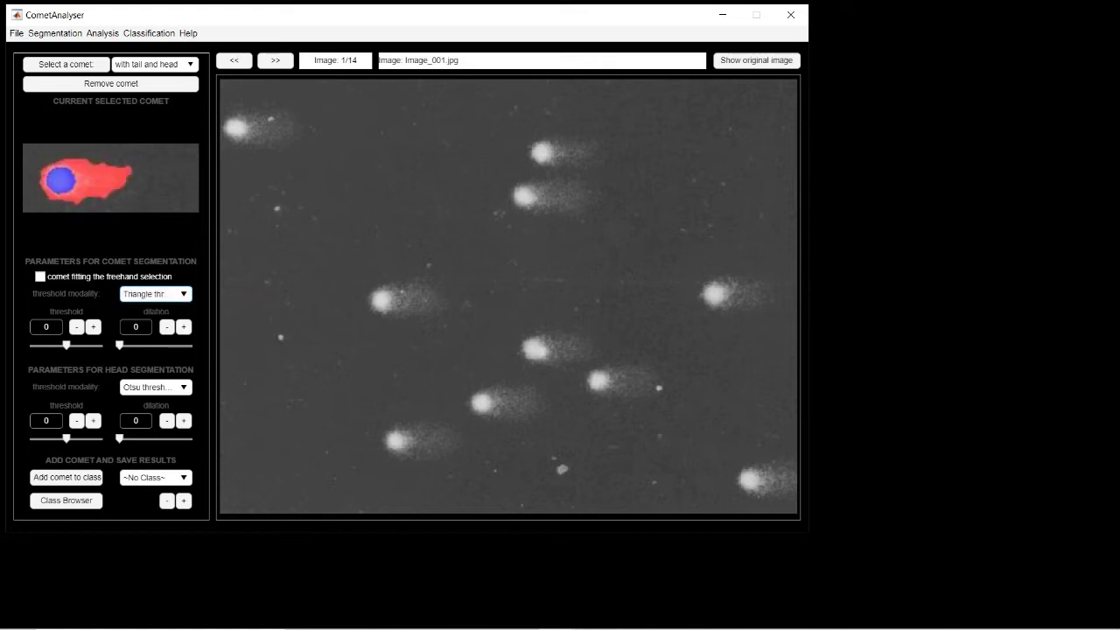
Try the Average between Otsu and Triangle modality for comet segmentation and switch back to Triangle threshold.
{"action": "left_click", "coordinate": [156, 294]}
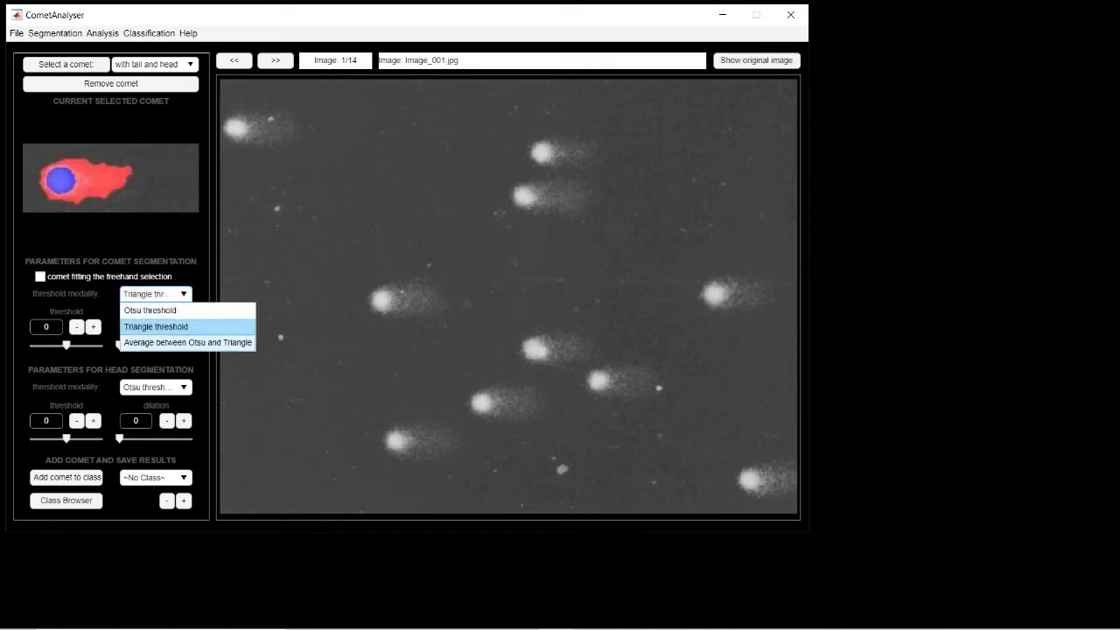
{"action": "left_click", "coordinate": [186, 342]}
{"action": "left_click", "coordinate": [155, 294]}
{"action": "left_click", "coordinate": [158, 327]}
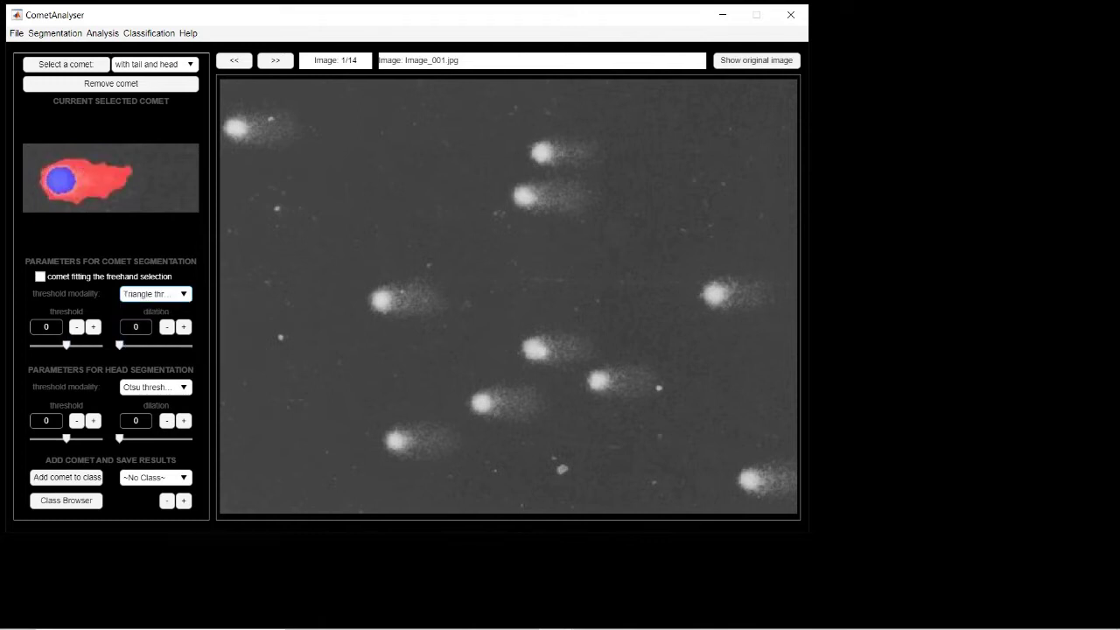
Try adjusting the threshold and dilation for comet segmentation and reset both to 0.
{"action": "left_click_drag", "start_coordinate": [66, 345], "coordinate": [67, 344]}
{"action": "double_click", "coordinate": [46, 328]}
{"action": "type", "text": "0"}
{"action": "key", "text": "Return"}
{"action": "left_click_drag", "start_coordinate": [120, 345], "coordinate": [119, 345]}
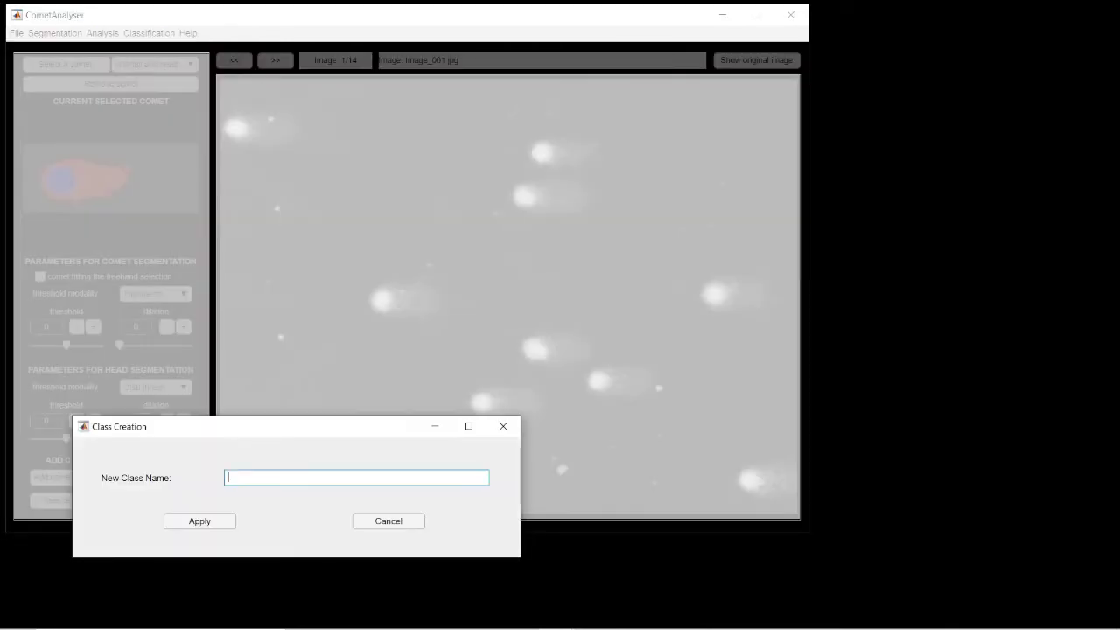
Create a new class named class01 and add the segmented comet to it.
{"action": "type", "text": "class01"}
{"action": "left_click", "coordinate": [199, 522]}
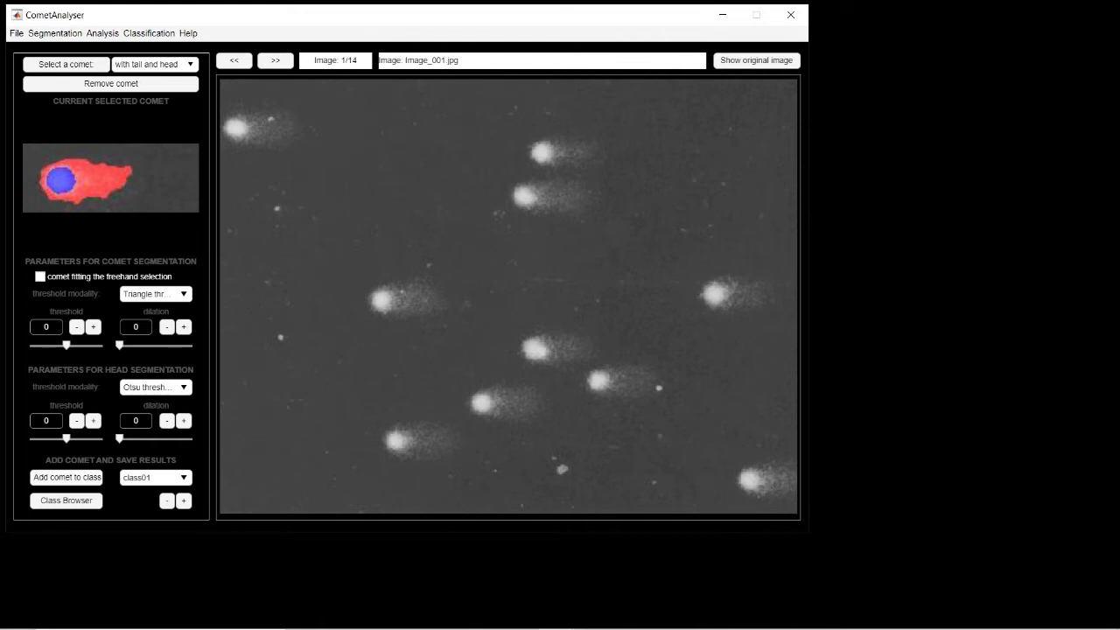
{"action": "left_click", "coordinate": [67, 478]}
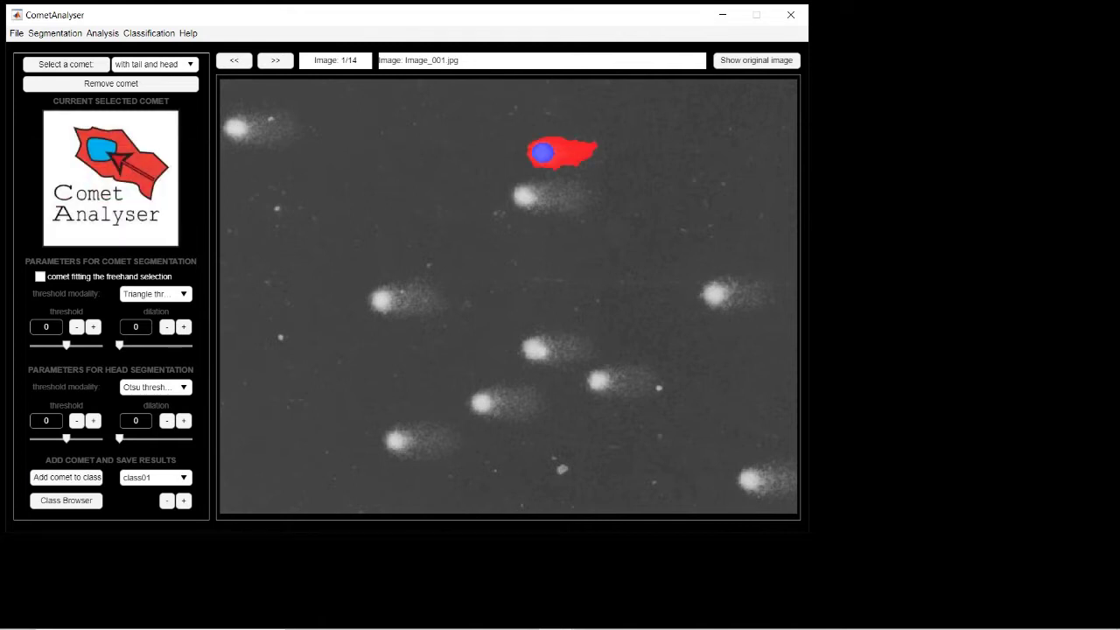
Segment the comet just below the already marked one and the comet at the image's middle left, adding both to class01.
{"action": "left_click", "coordinate": [67, 65]}
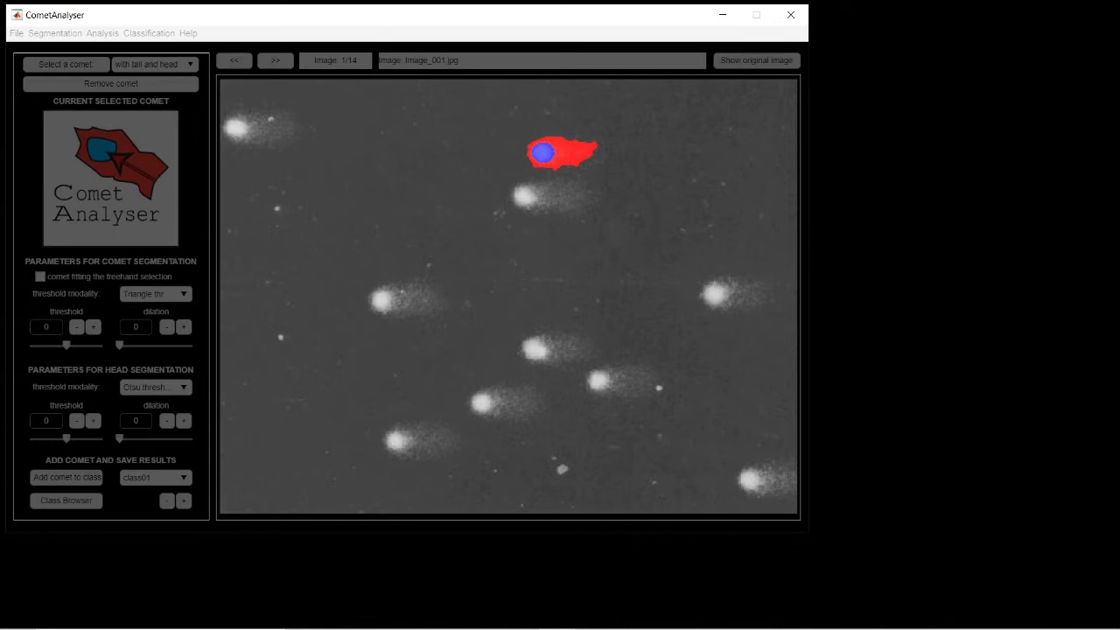
{"action": "mouse_move", "coordinate": [557, 175]}
{"action": "left_mouse_down"}
{"action": "mouse_move", "coordinate": [529, 175]}
{"action": "mouse_move", "coordinate": [496, 210]}
{"action": "mouse_move", "coordinate": [547, 230]}
{"action": "mouse_move", "coordinate": [616, 226]}
{"action": "mouse_move", "coordinate": [612, 175]}
{"action": "left_mouse_up"}
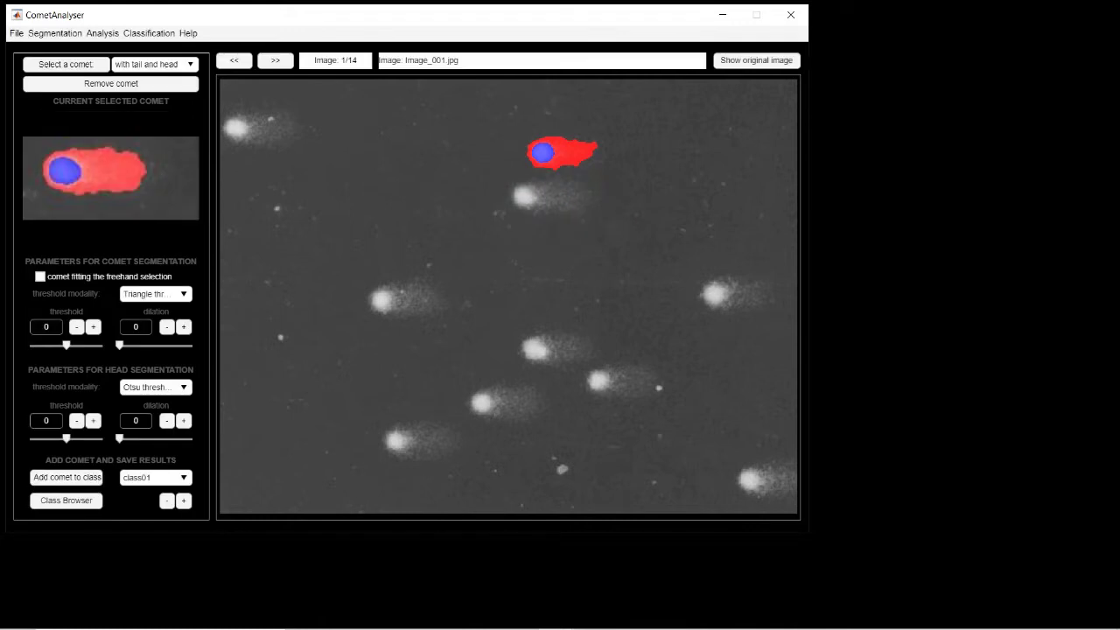
{"action": "left_click", "coordinate": [67, 477]}
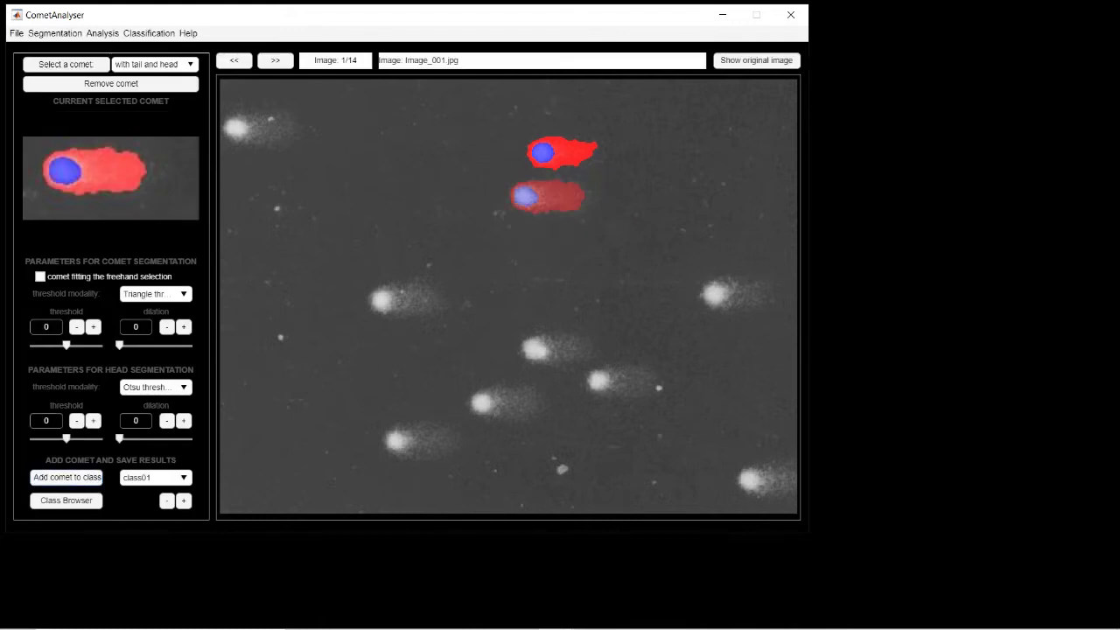
{"action": "left_click", "coordinate": [67, 64]}
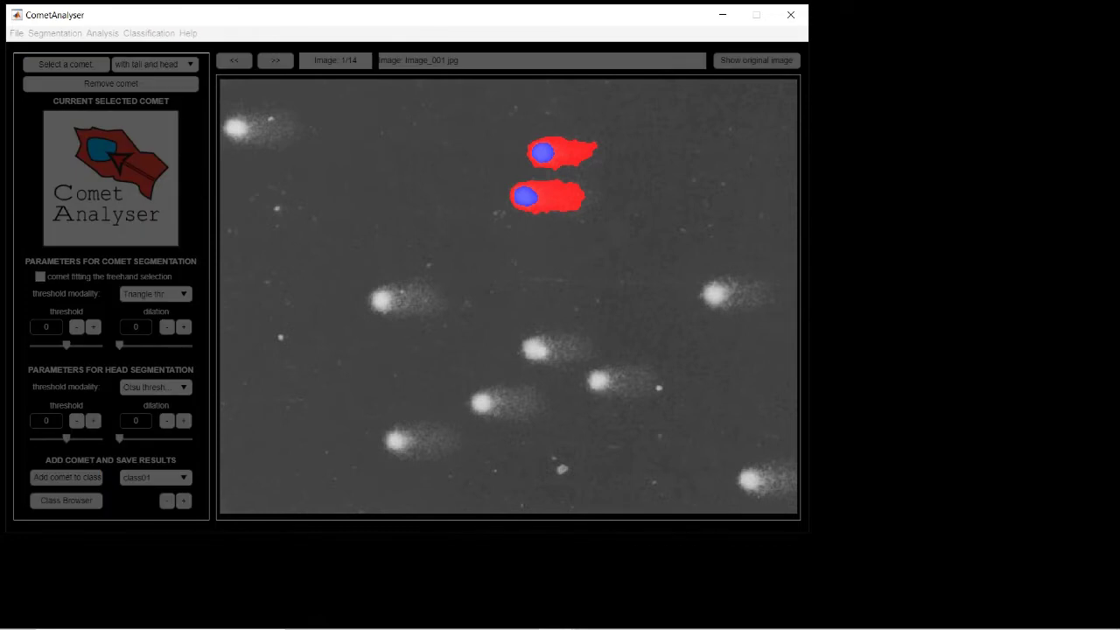
{"action": "mouse_move", "coordinate": [406, 262]}
{"action": "left_mouse_down"}
{"action": "mouse_move", "coordinate": [341, 276]}
{"action": "mouse_move", "coordinate": [366, 329]}
{"action": "mouse_move", "coordinate": [476, 320]}
{"action": "mouse_move", "coordinate": [481, 269]}
{"action": "mouse_move", "coordinate": [408, 263]}
{"action": "left_mouse_up"}
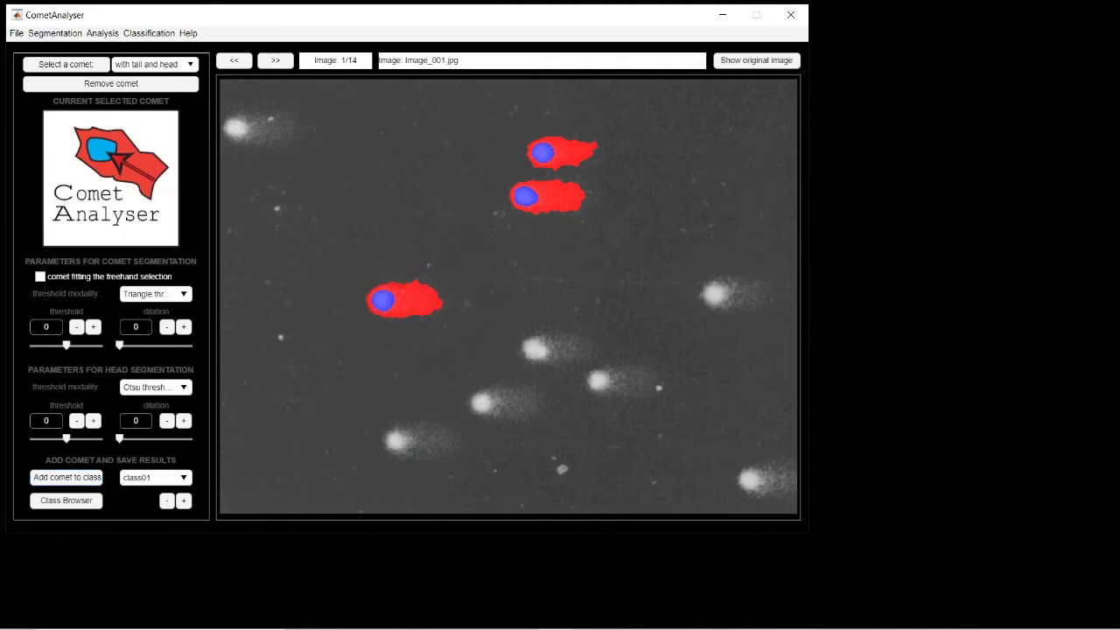
In Image_002.jpg, set the comet type to without tail and outline the round comet right of the upper centre.
{"action": "left_click", "coordinate": [276, 60]}
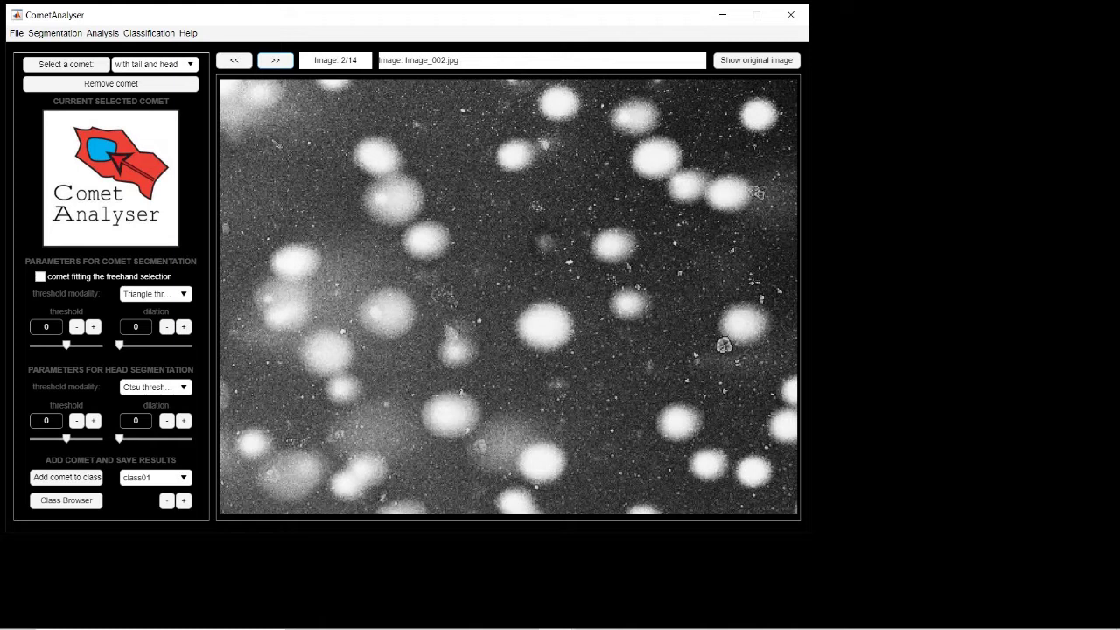
{"action": "left_click", "coordinate": [156, 65]}
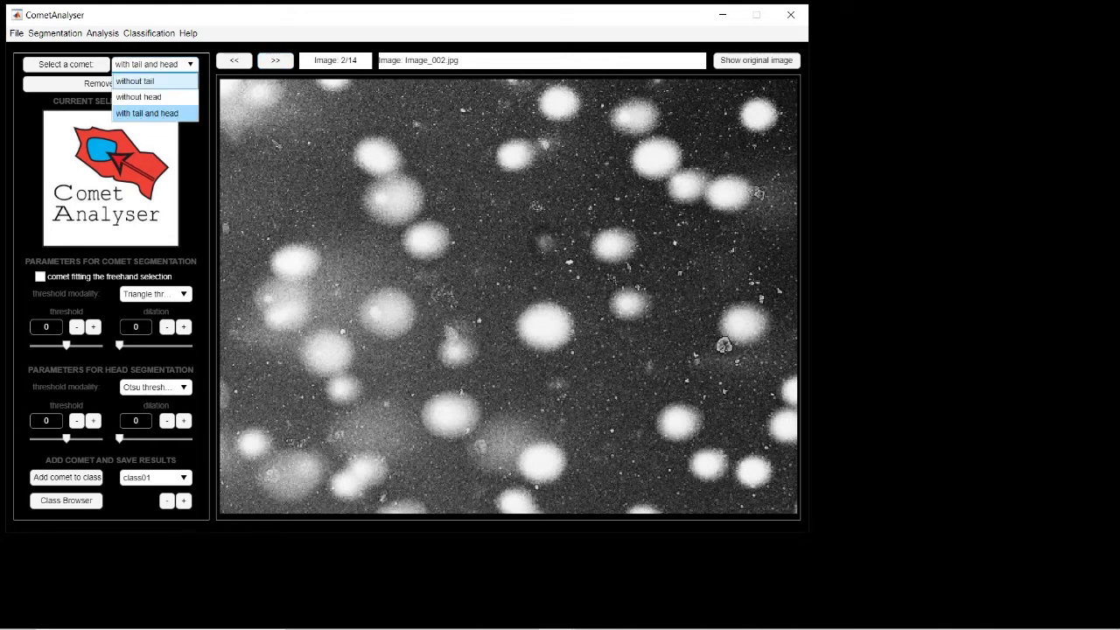
{"action": "left_click", "coordinate": [154, 81]}
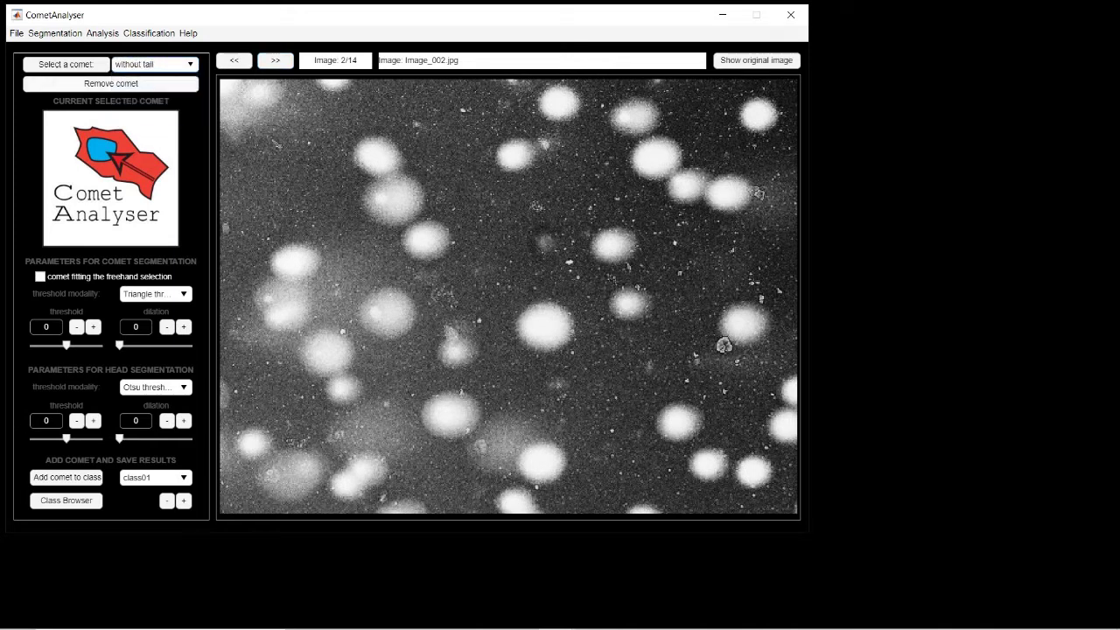
{"action": "left_click", "coordinate": [67, 64]}
{"action": "mouse_move", "coordinate": [605, 213]}
{"action": "left_mouse_down"}
{"action": "mouse_move", "coordinate": [581, 218]}
{"action": "mouse_move", "coordinate": [574, 259]}
{"action": "mouse_move", "coordinate": [623, 275]}
{"action": "mouse_move", "coordinate": [667, 247]}
{"action": "mouse_move", "coordinate": [606, 212]}
{"action": "left_mouse_up"}
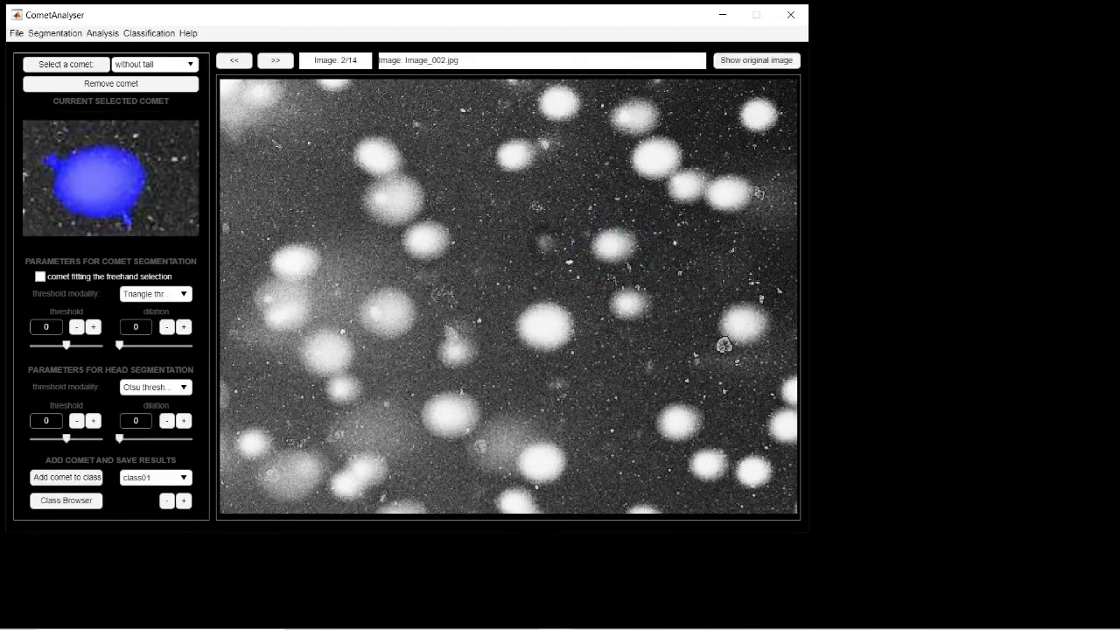
Set the comet segmentation to Otsu threshold with a dilation of 1.
{"action": "left_click", "coordinate": [166, 294]}
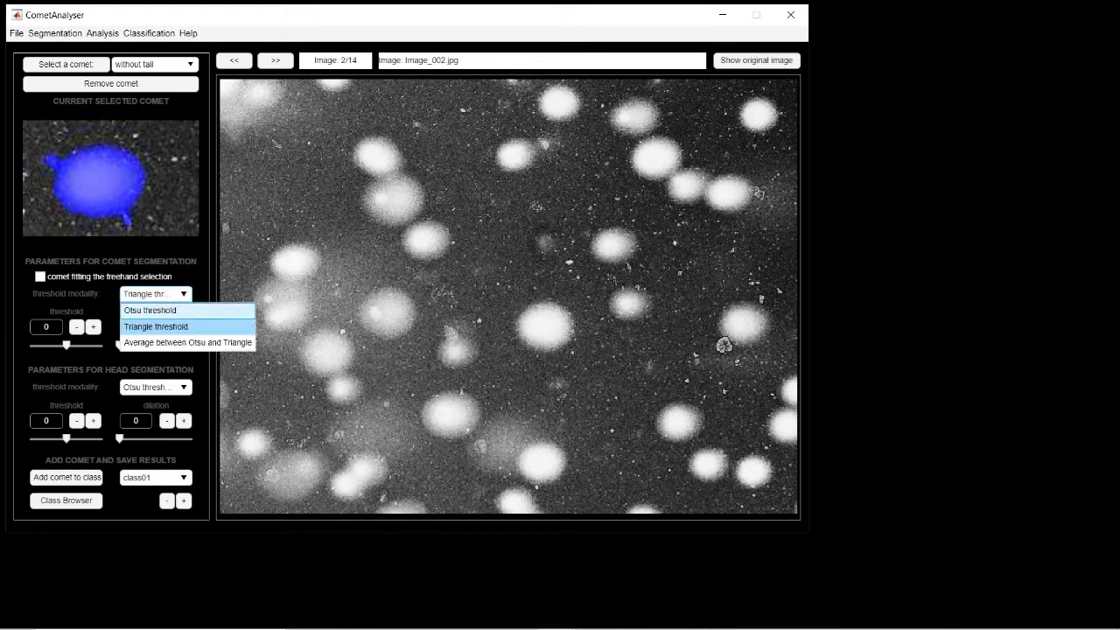
{"action": "left_click", "coordinate": [165, 311]}
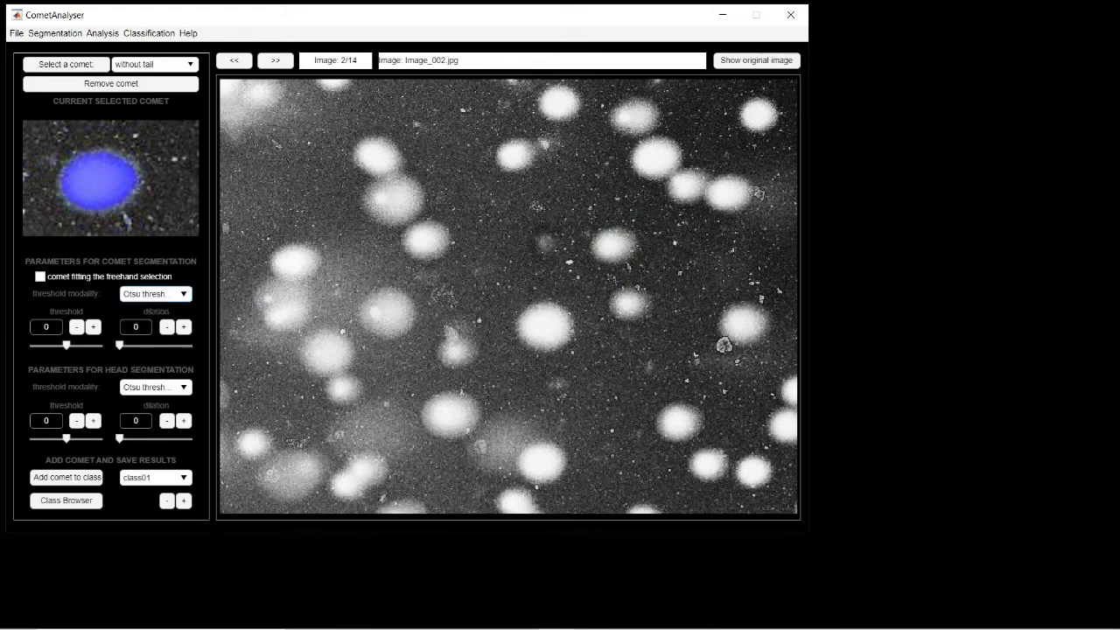
{"action": "left_click", "coordinate": [184, 327]}
{"action": "left_click", "coordinate": [183, 326]}
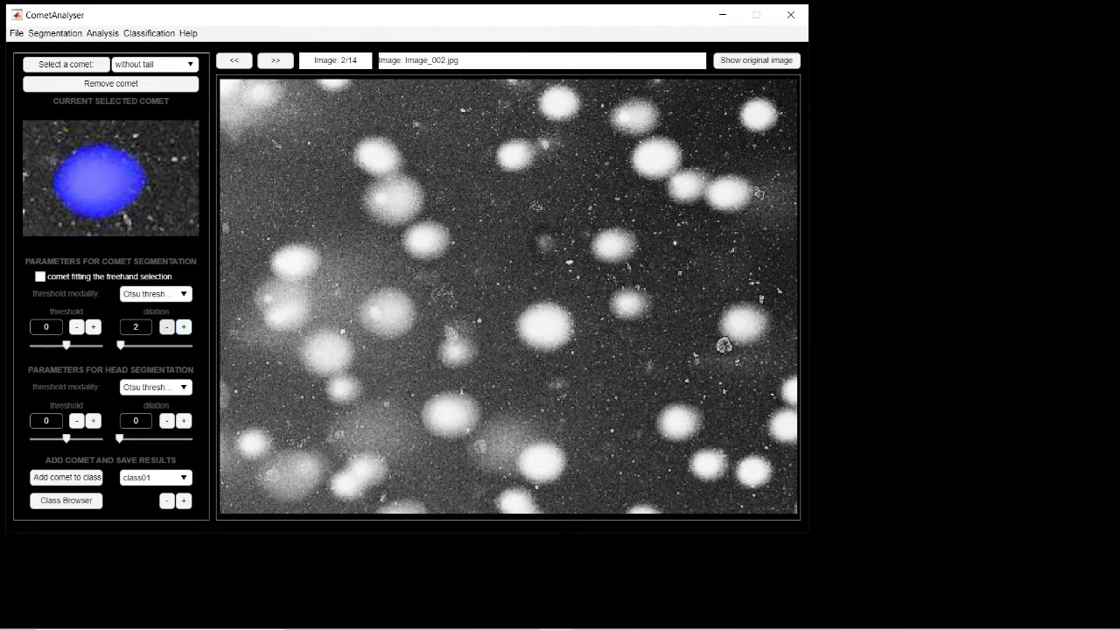
{"action": "left_click", "coordinate": [166, 326]}
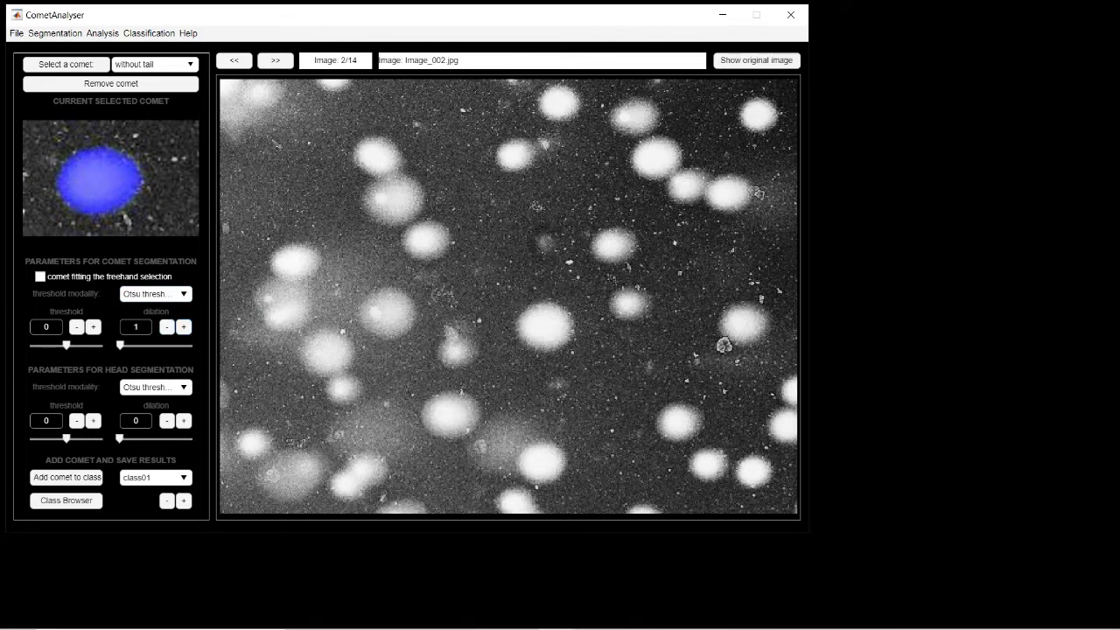
Create a class named class02 and add the segmented comet and the smaller round comet below it to this class.
{"action": "left_click", "coordinate": [184, 500]}
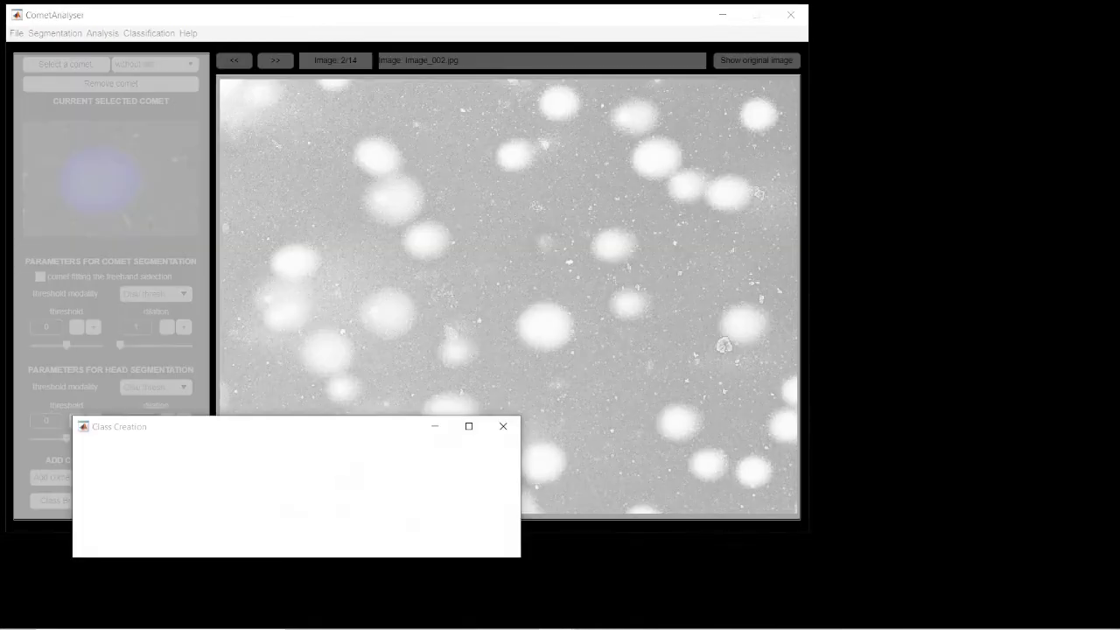
{"action": "type", "text": "class02"}
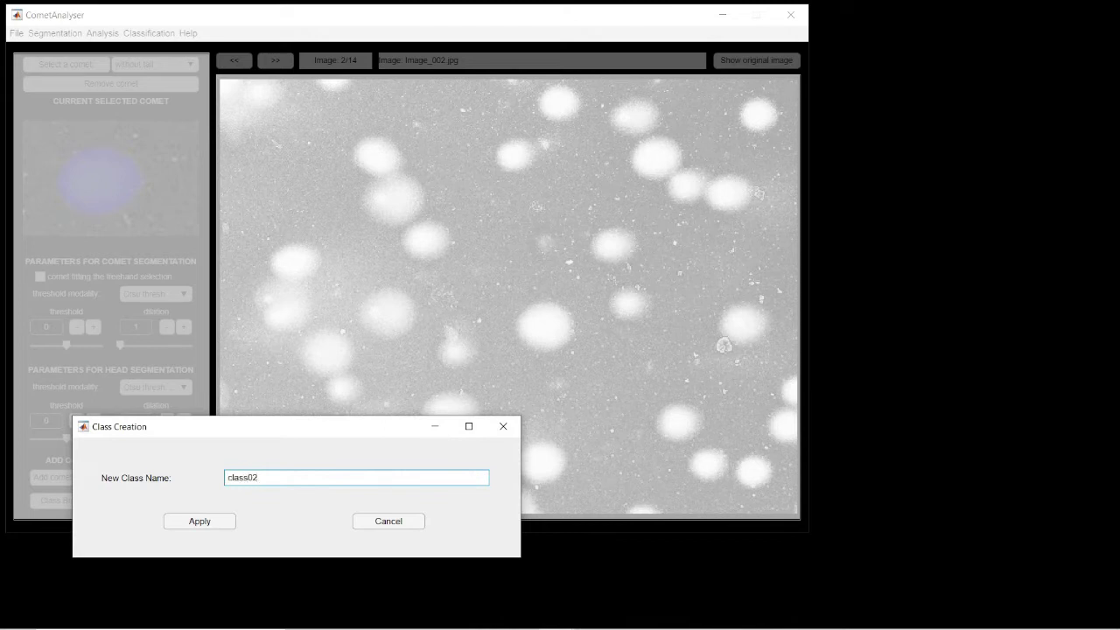
{"action": "key", "text": "Return"}
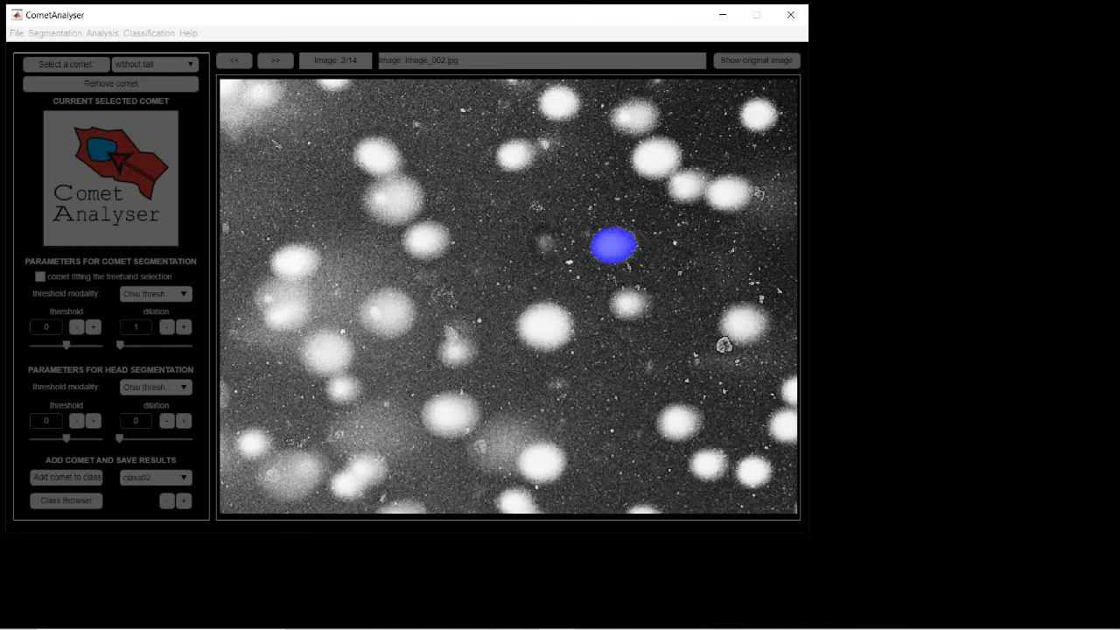
{"action": "mouse_move", "coordinate": [627, 277]}
{"action": "left_mouse_down"}
{"action": "mouse_move", "coordinate": [594, 290]}
{"action": "mouse_move", "coordinate": [598, 318]}
{"action": "mouse_move", "coordinate": [626, 329]}
{"action": "mouse_move", "coordinate": [677, 296]}
{"action": "mouse_move", "coordinate": [627, 276]}
{"action": "left_mouse_up"}
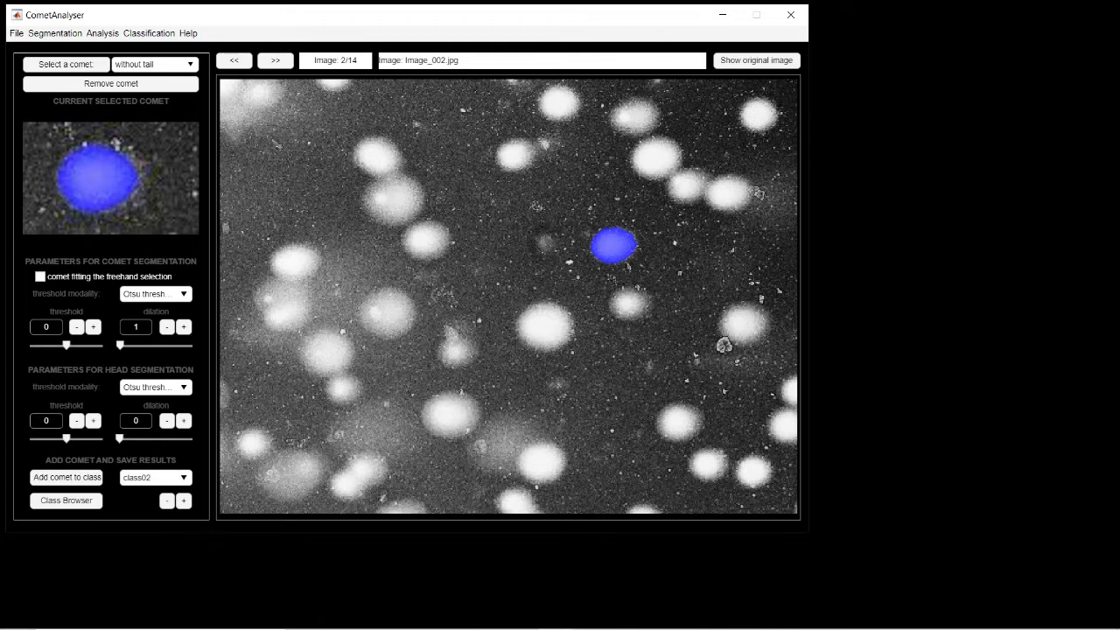
{"action": "left_click", "coordinate": [67, 476]}
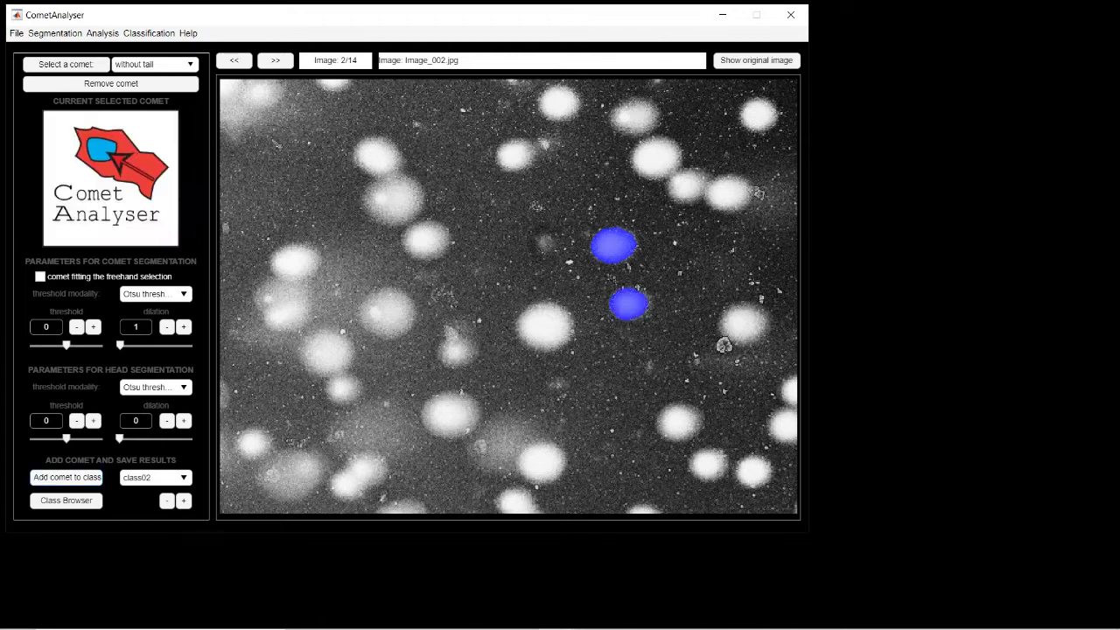
In Image_001.jpg, outline the upper-left comet as with tail and head, with comet fitting the freehand selection enabled.
{"action": "left_click", "coordinate": [233, 60]}
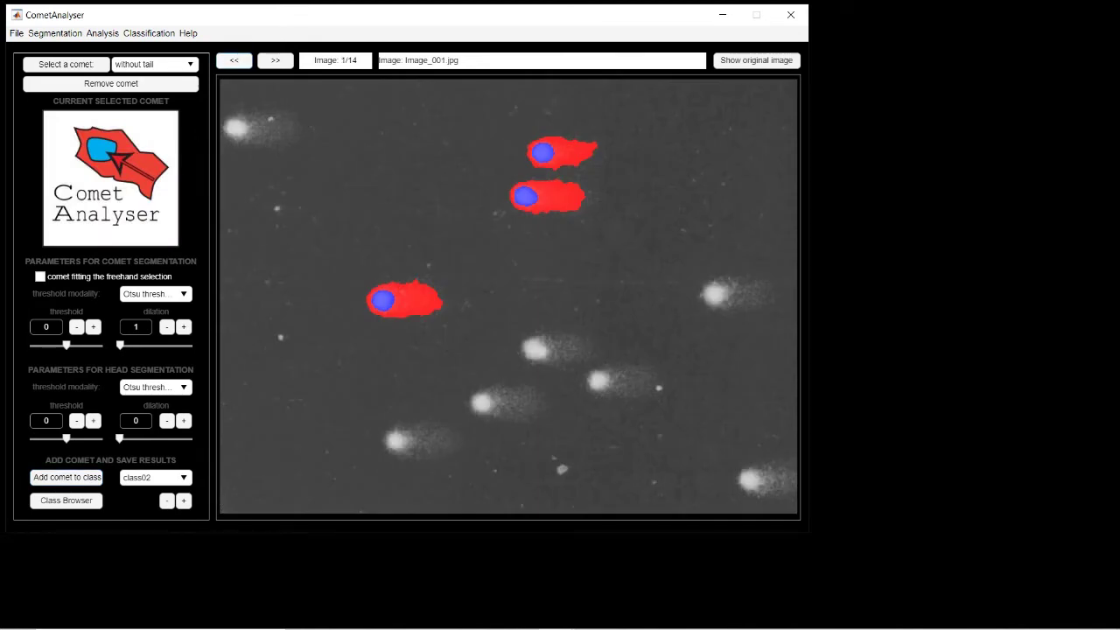
{"action": "left_click", "coordinate": [190, 65]}
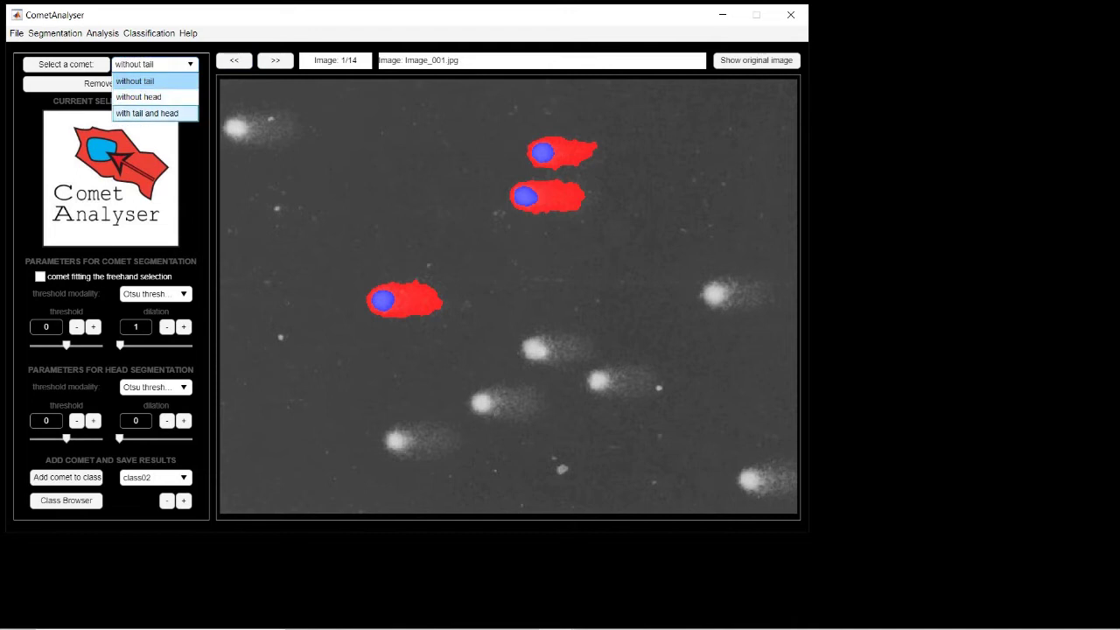
{"action": "left_click", "coordinate": [149, 112]}
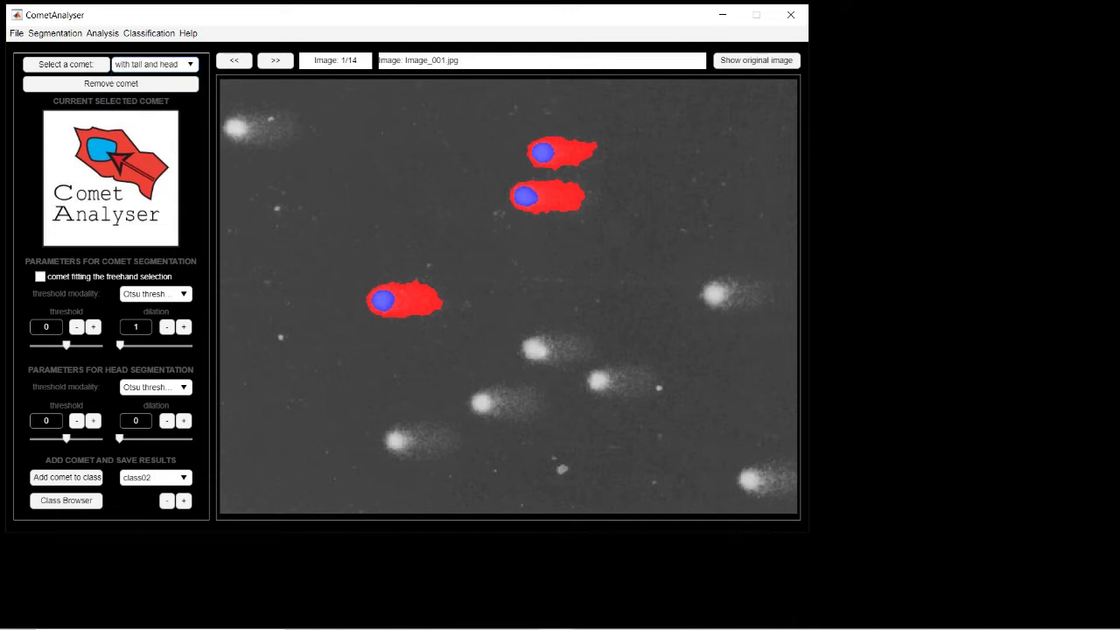
{"action": "left_click", "coordinate": [40, 276]}
{"action": "left_click", "coordinate": [66, 65]}
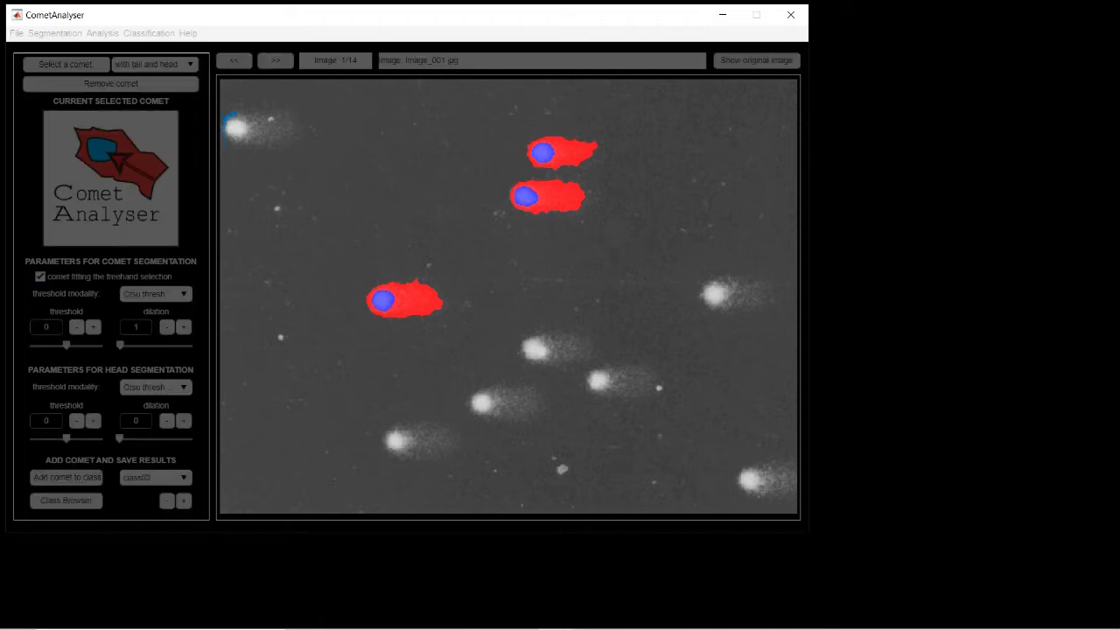
{"action": "left_click_drag", "start_coordinate": [232, 137], "coordinate": [261, 143]}
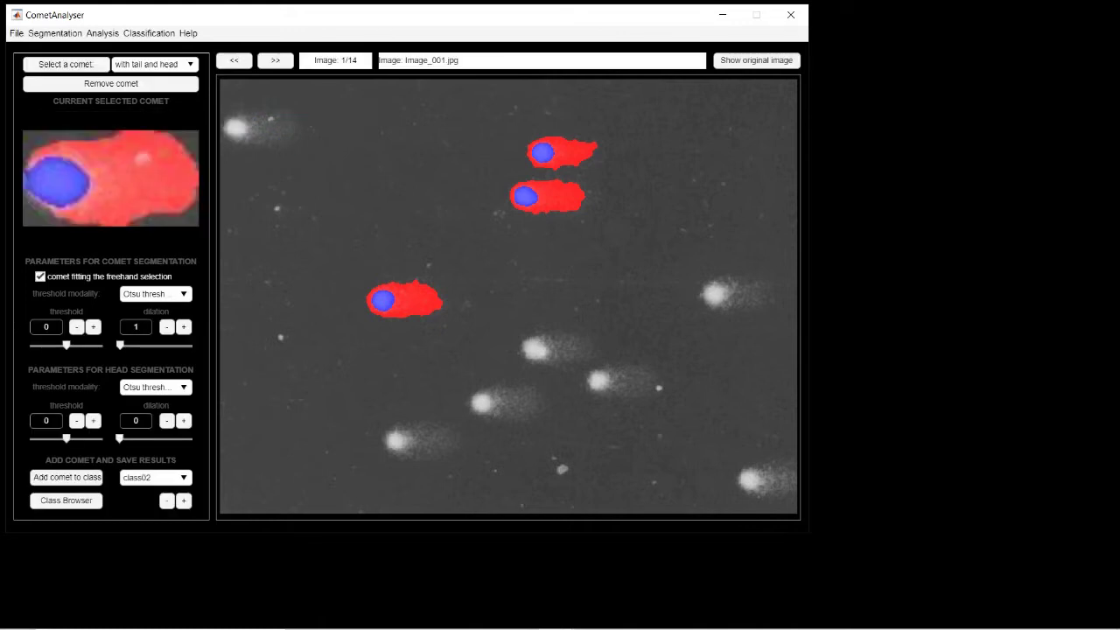
Set the comet segmentation dilation to 0 and add the outlined comet to class01.
{"action": "left_click", "coordinate": [135, 327]}
{"action": "type", "text": "0"}
{"action": "key", "text": "Return"}
{"action": "left_click", "coordinate": [156, 477]}
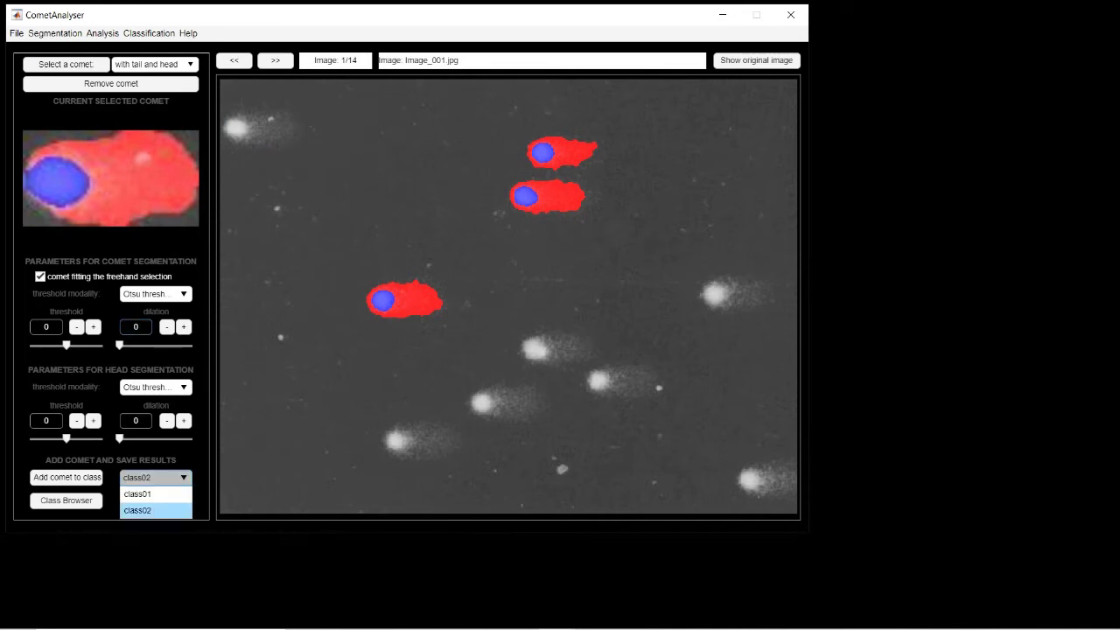
{"action": "left_click", "coordinate": [156, 494]}
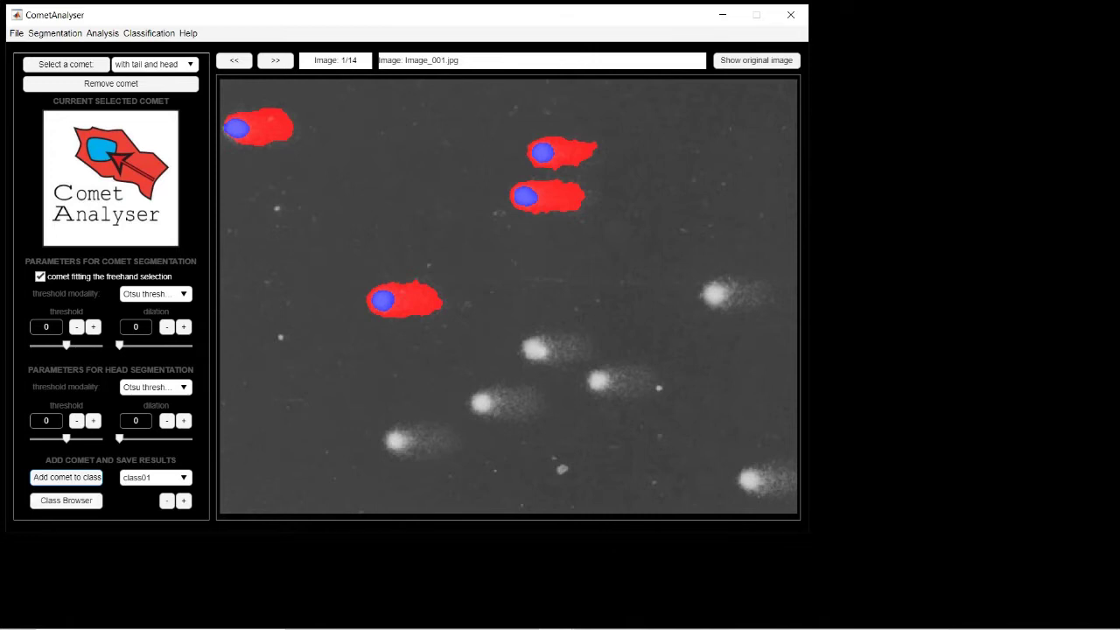
Review the members of class01 and class02 in the Class Browser and jump to the second class02 comet in its image.
{"action": "left_click", "coordinate": [65, 499]}
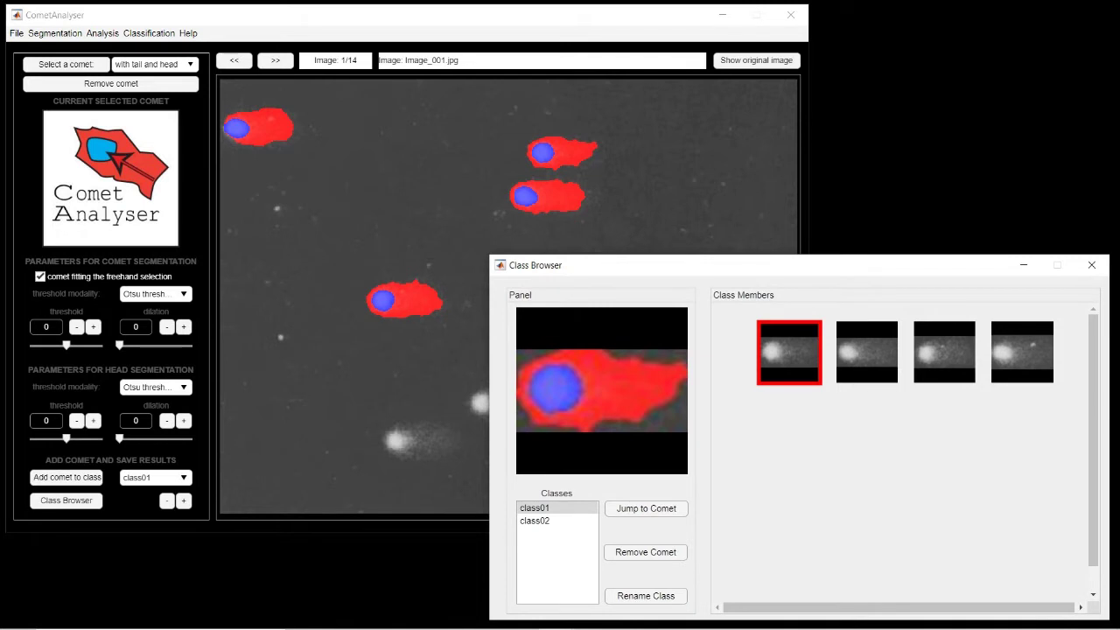
{"action": "left_click", "coordinate": [867, 352]}
{"action": "left_click", "coordinate": [944, 352]}
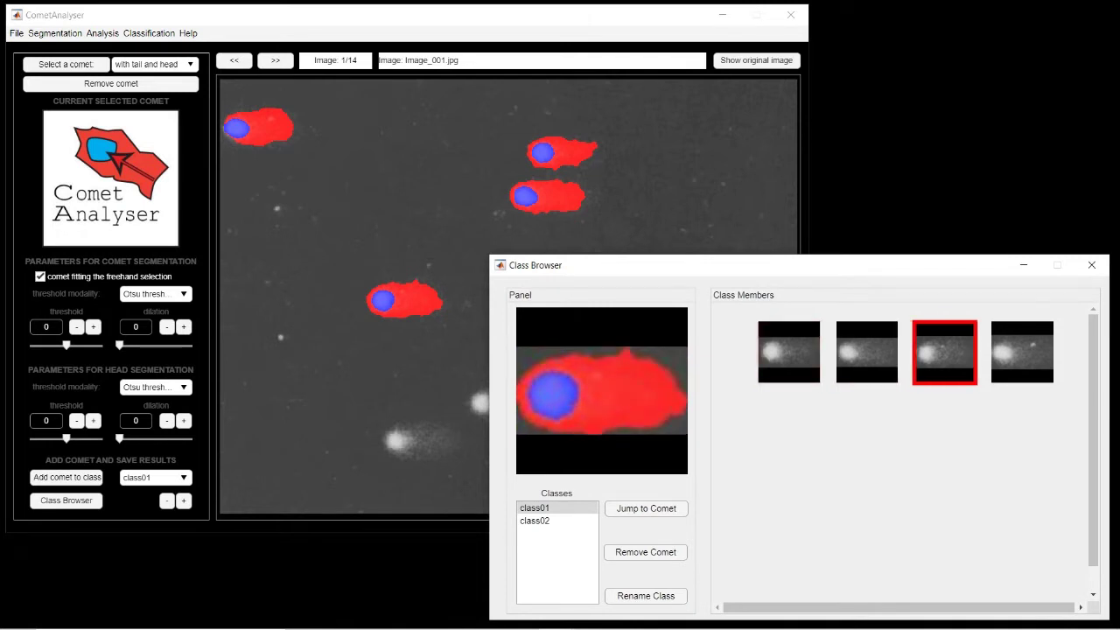
{"action": "left_click", "coordinate": [1022, 352]}
{"action": "left_click", "coordinate": [535, 521]}
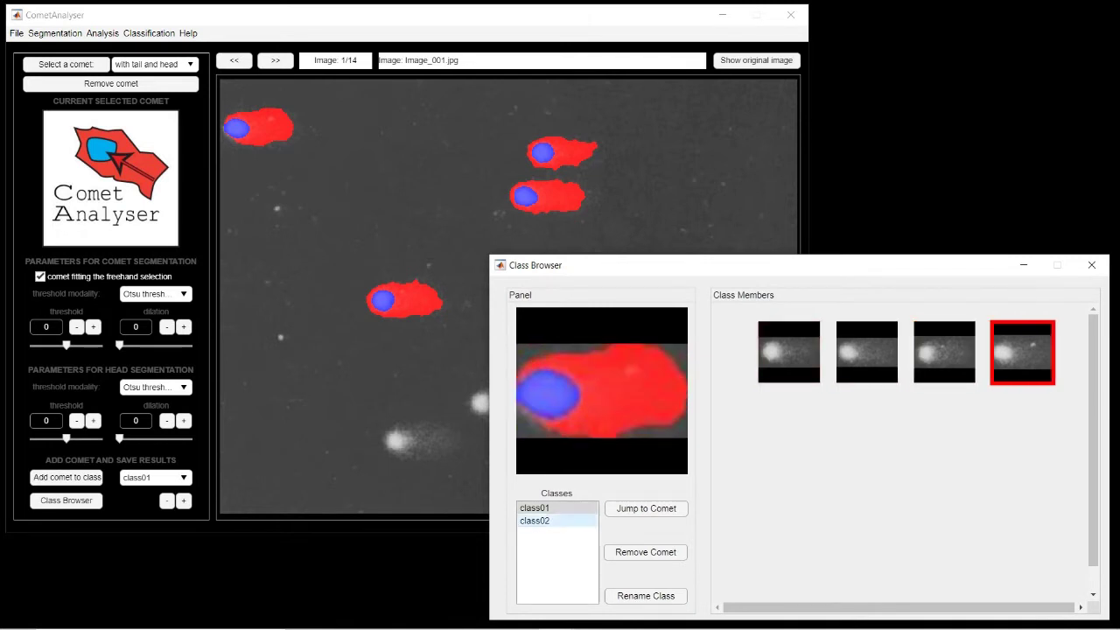
{"action": "left_click", "coordinate": [790, 351]}
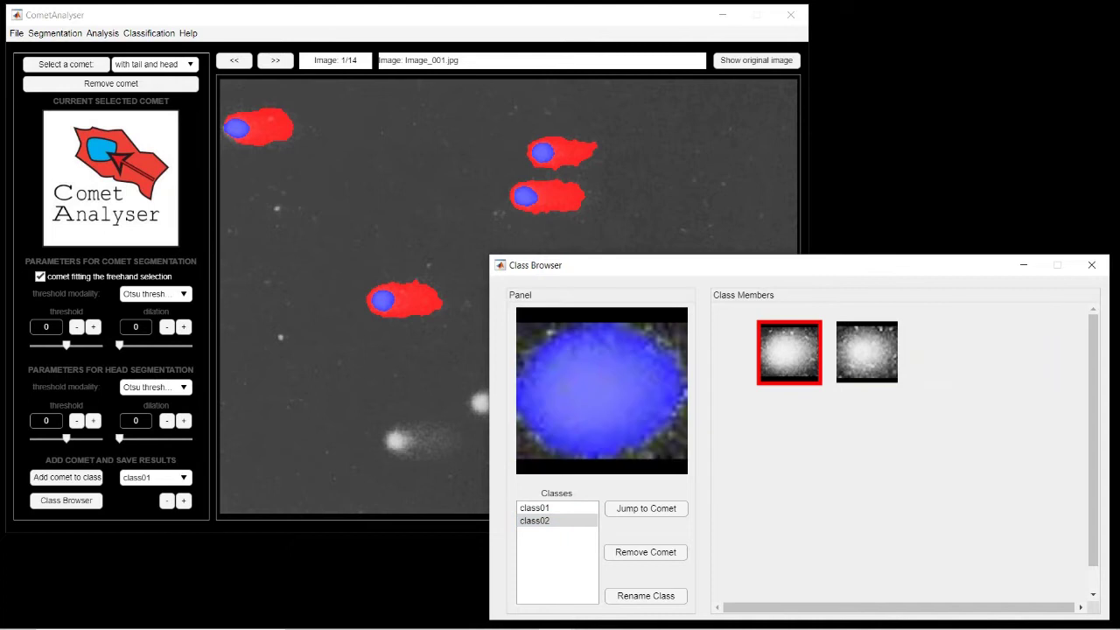
{"action": "left_click", "coordinate": [866, 351]}
{"action": "left_click", "coordinate": [645, 509]}
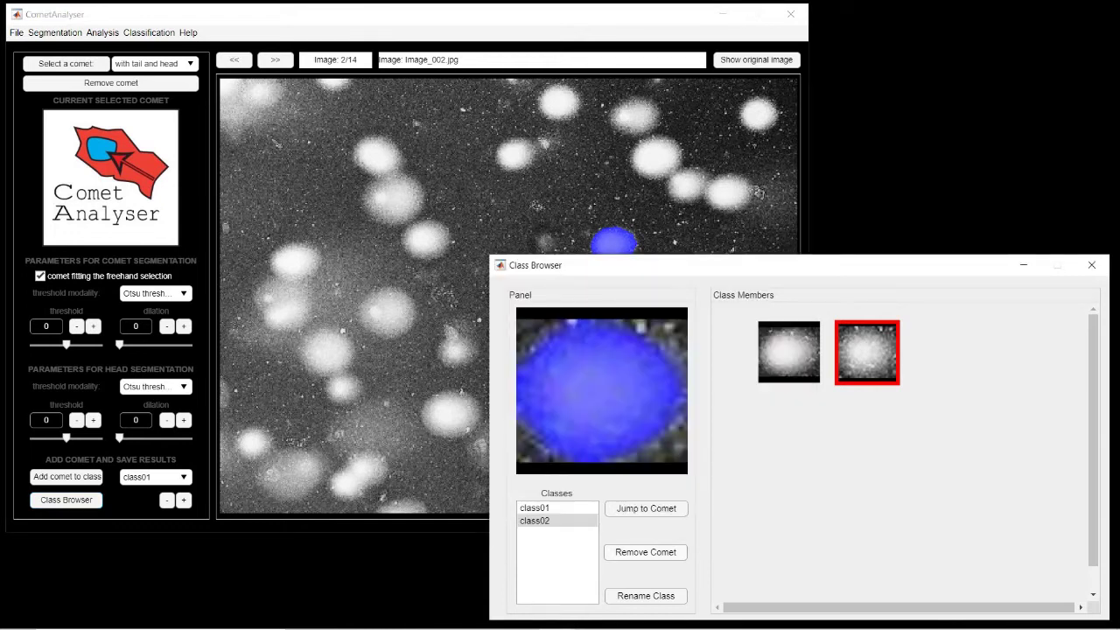
Remove the first comet from class02 in the Class Browser.
{"action": "left_click", "coordinate": [789, 352]}
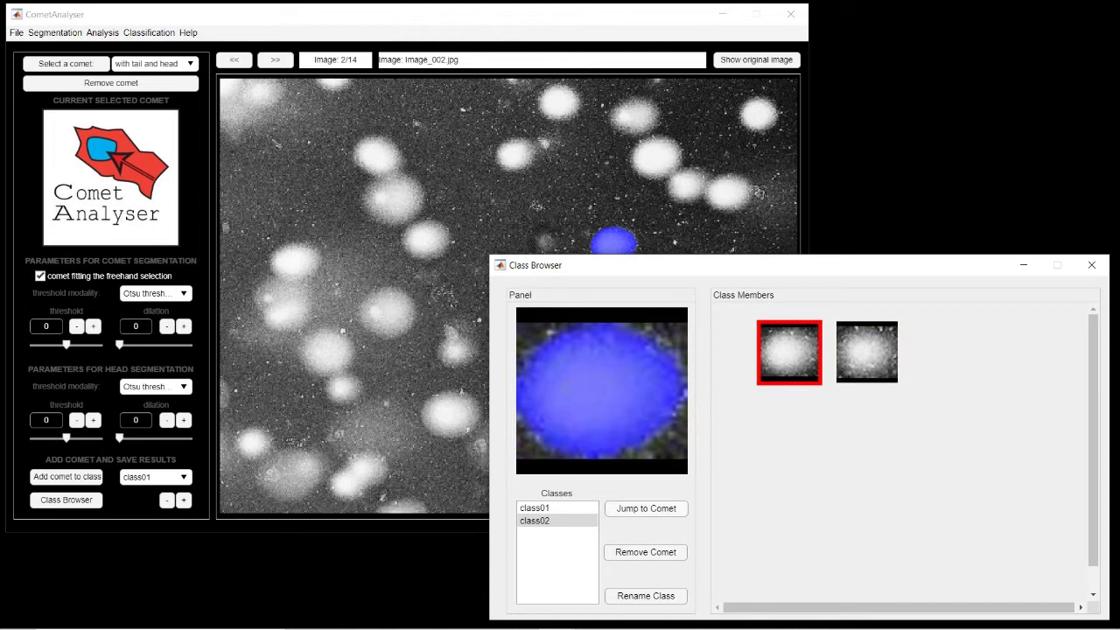
{"action": "left_click", "coordinate": [646, 552]}
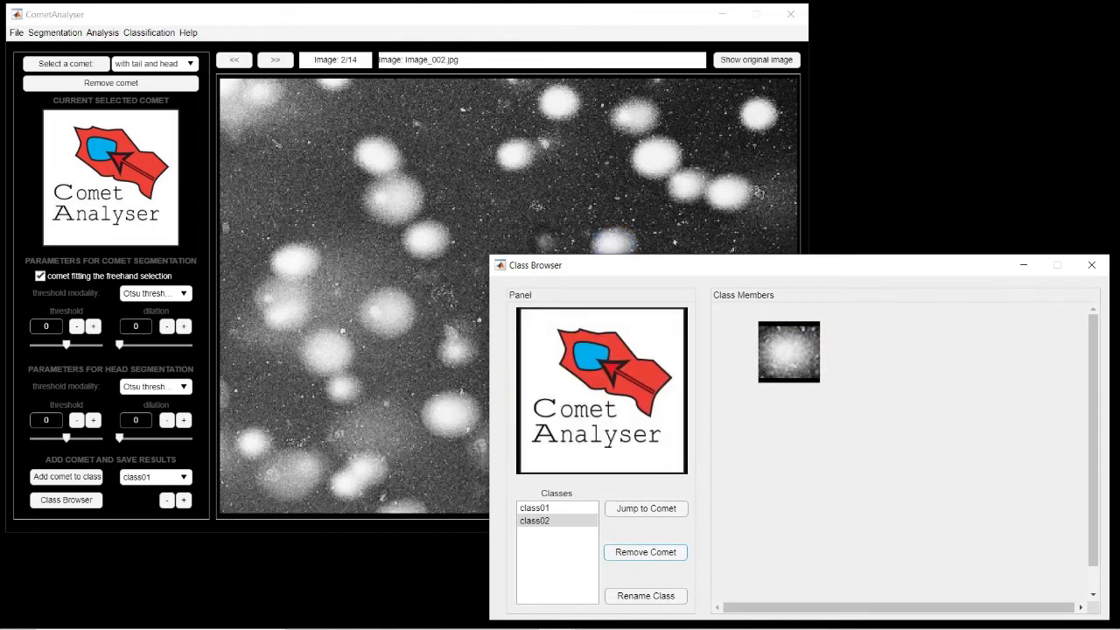
{"action": "left_click", "coordinate": [402, 14]}
Rename class01 to CL01 in the Class Browser.
{"action": "left_click", "coordinate": [557, 508]}
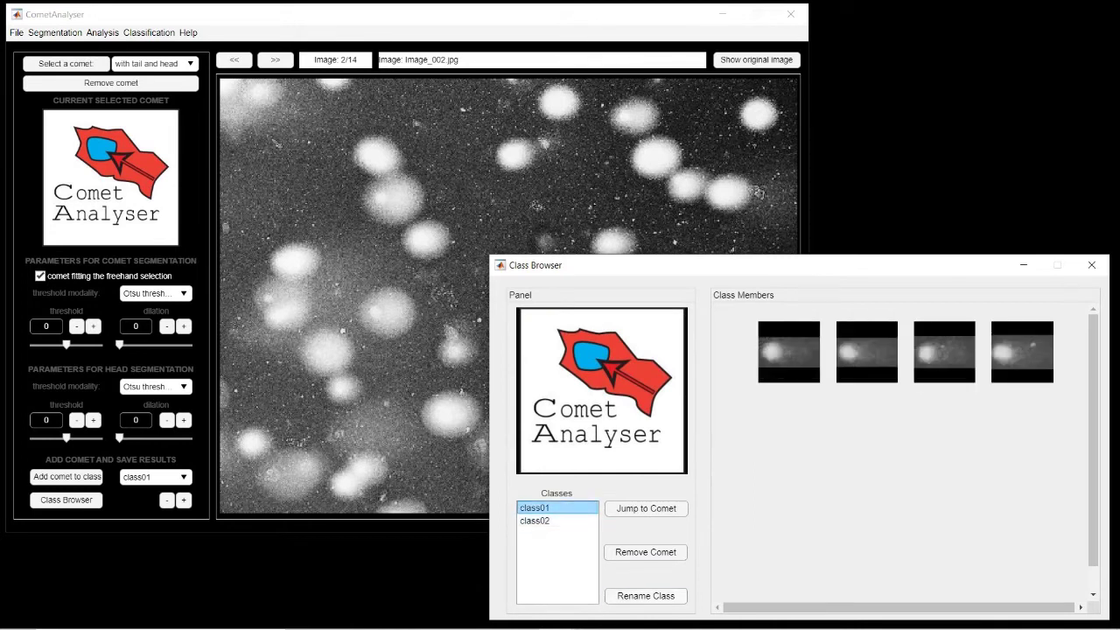
{"action": "left_click", "coordinate": [645, 596]}
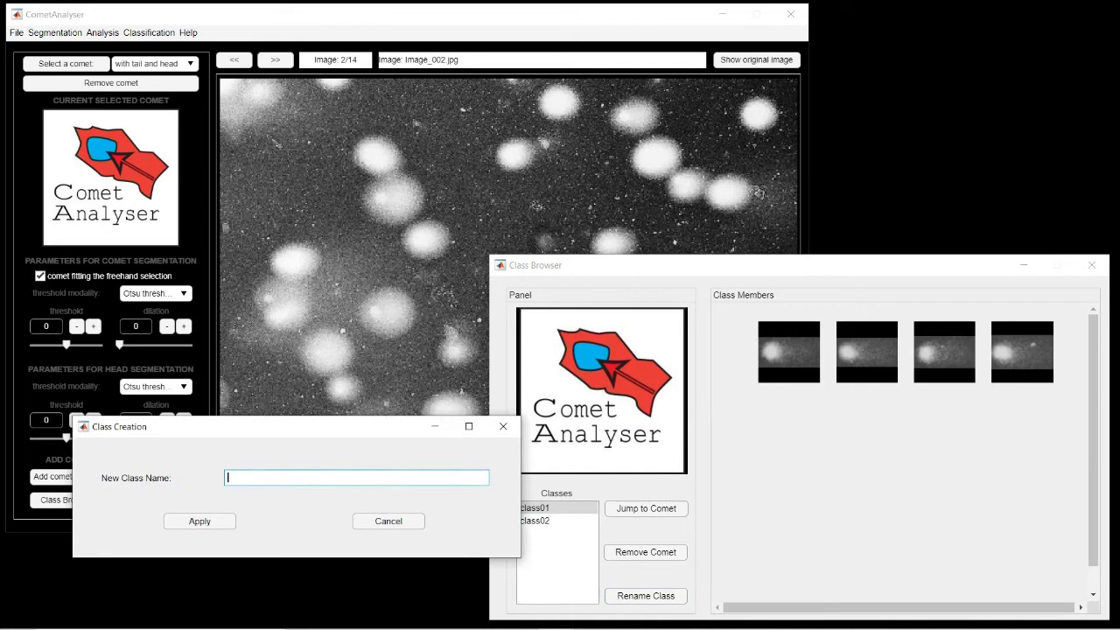
{"action": "type", "text": "CL01"}
{"action": "left_click", "coordinate": [199, 521]}
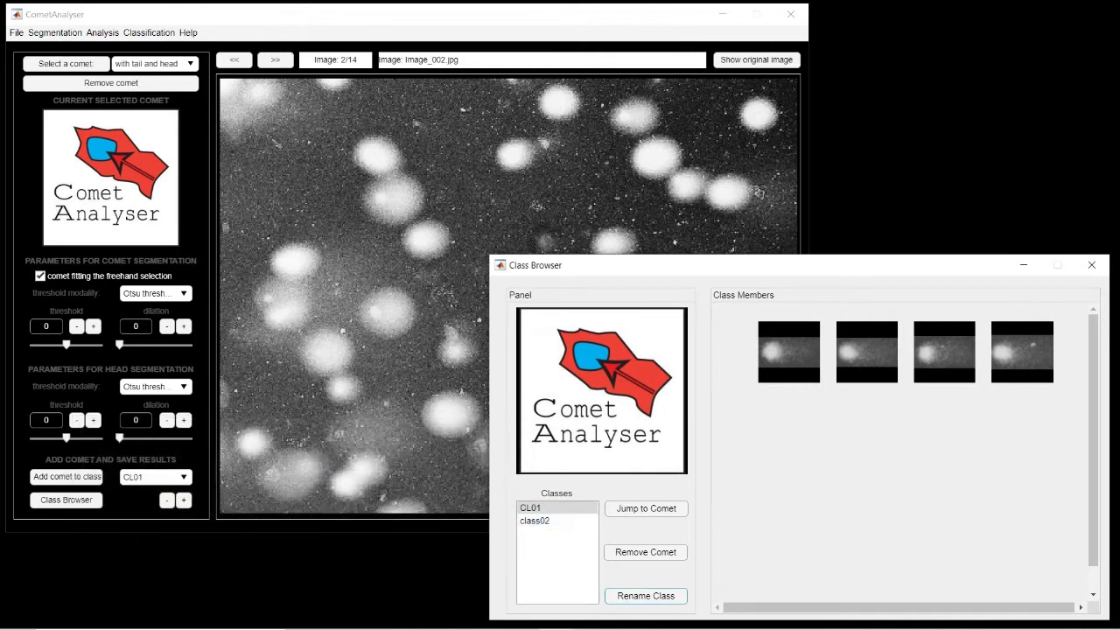
Jump to the first CL01 comet in its source image from the Class Browser.
{"action": "left_click", "coordinate": [789, 353]}
{"action": "left_click", "coordinate": [646, 508]}
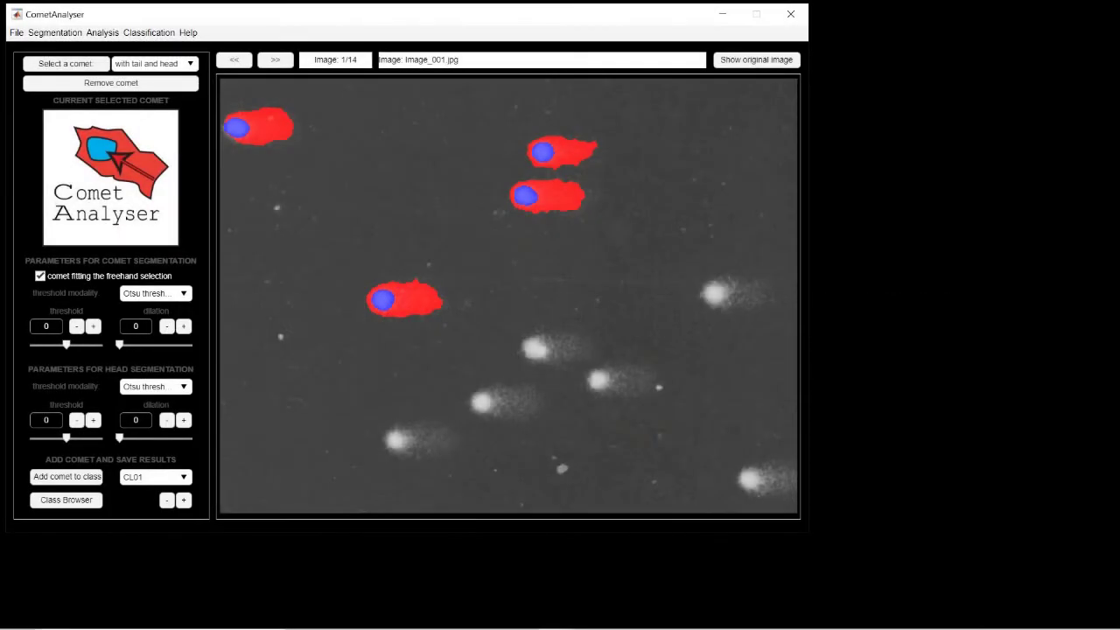
Load the green channel of the fluorescence images from the Images_Fluorescence folder on the Desktop.
{"action": "left_click", "coordinate": [16, 33]}
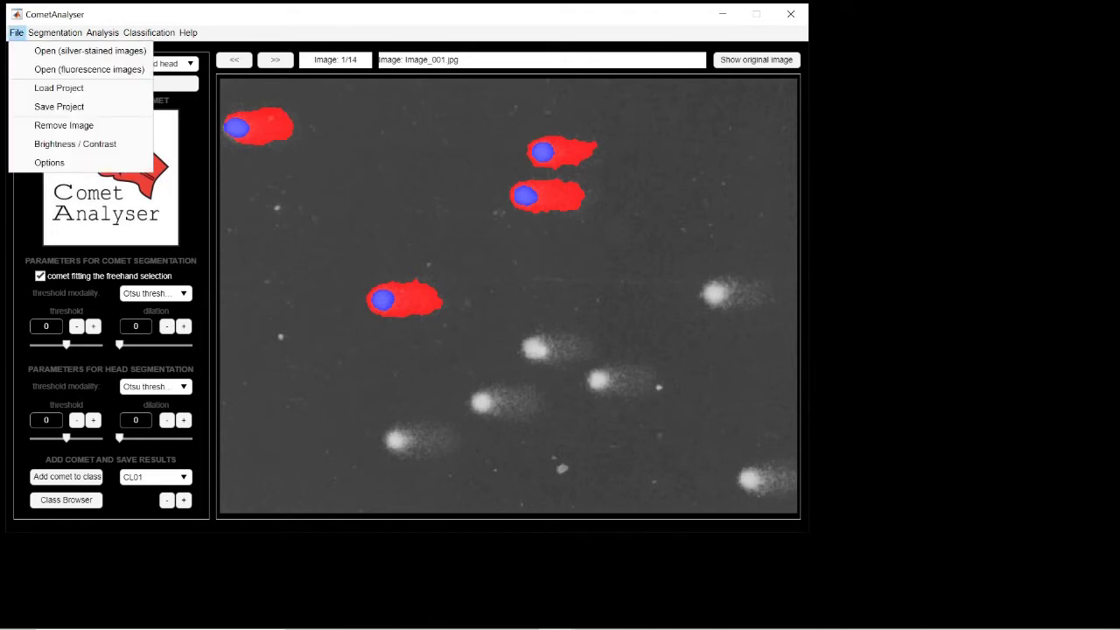
{"action": "left_click", "coordinate": [89, 69]}
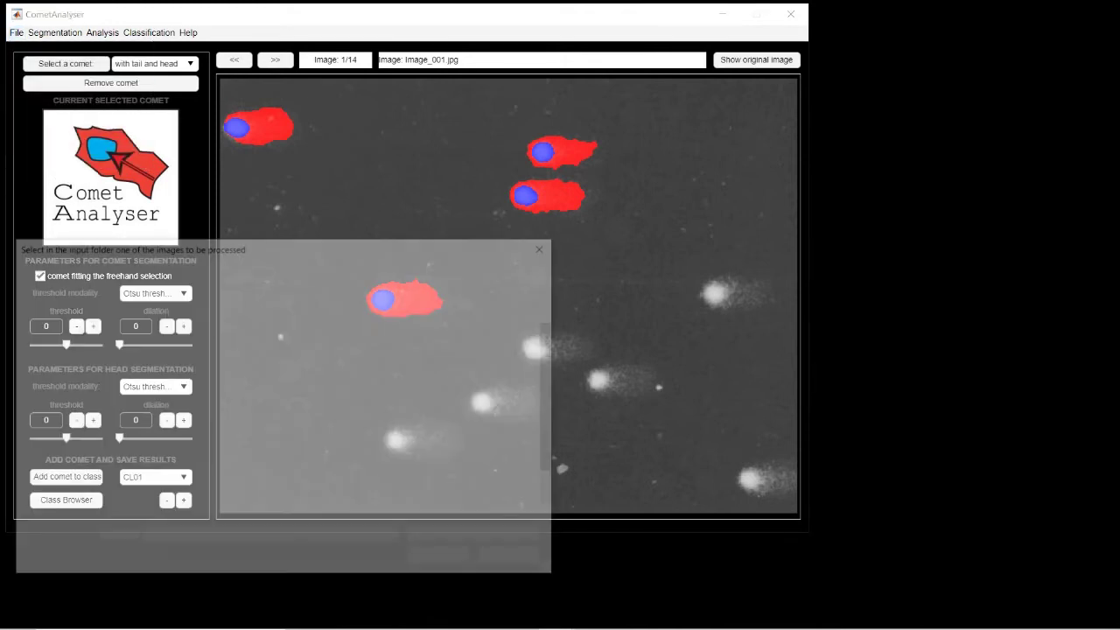
{"action": "left_click", "coordinate": [186, 270]}
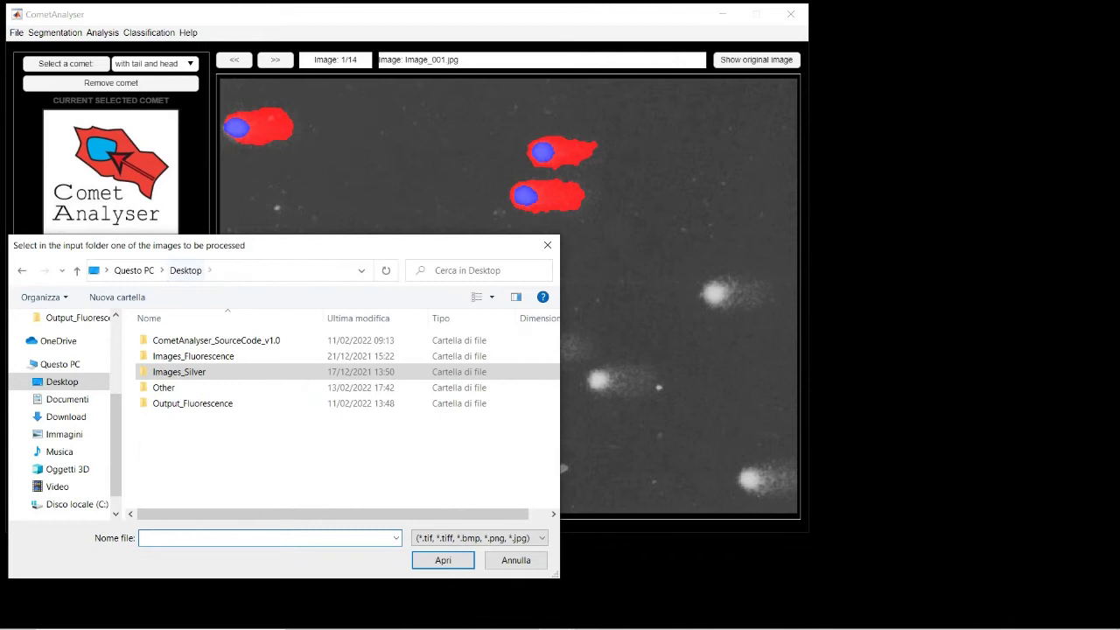
{"action": "double_click", "coordinate": [193, 356]}
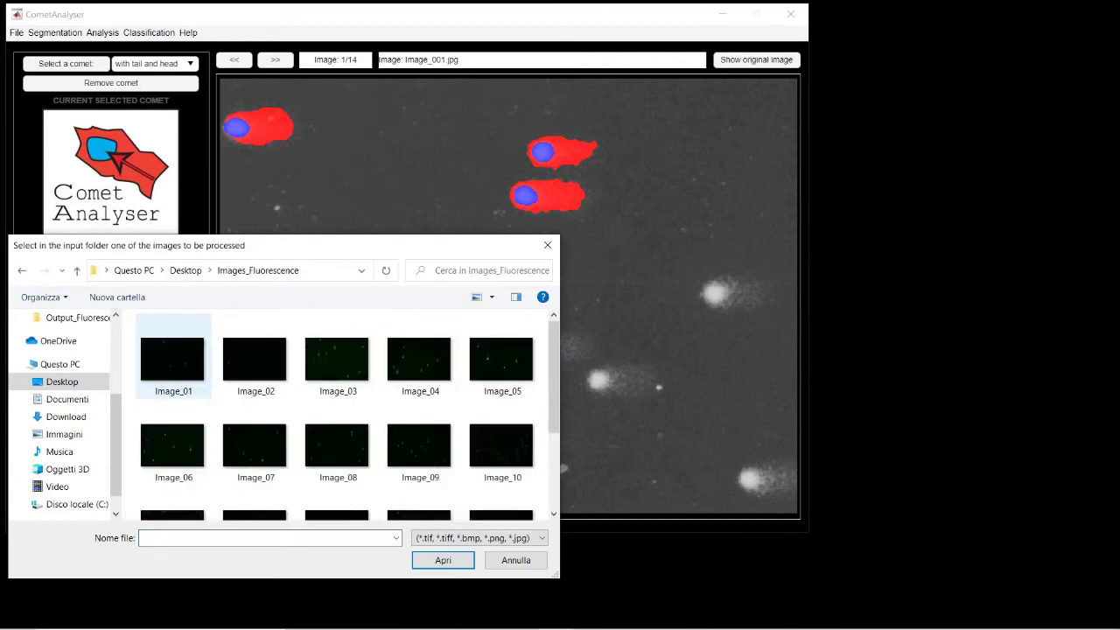
{"action": "left_click", "coordinate": [193, 356]}
{"action": "left_click", "coordinate": [442, 560]}
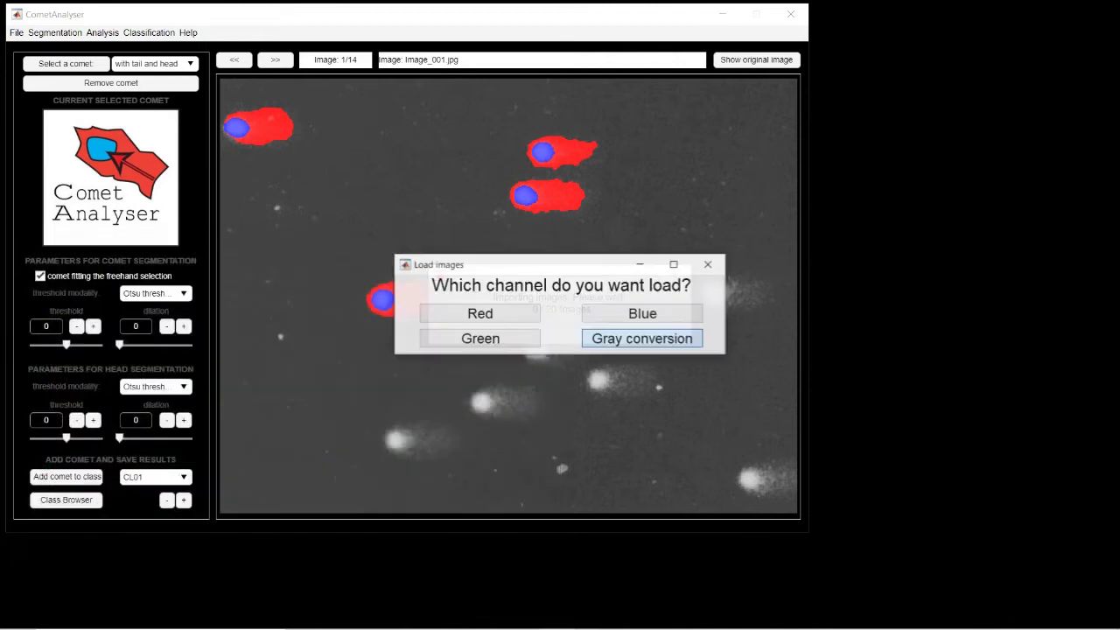
{"action": "left_click", "coordinate": [480, 339]}
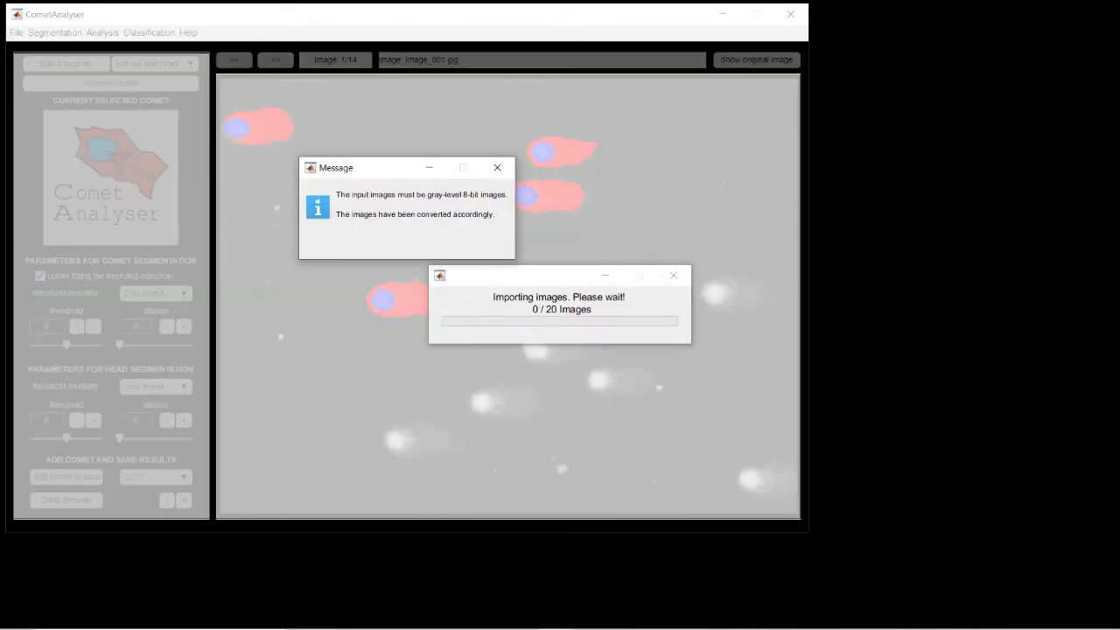
{"action": "left_click", "coordinate": [497, 167]}
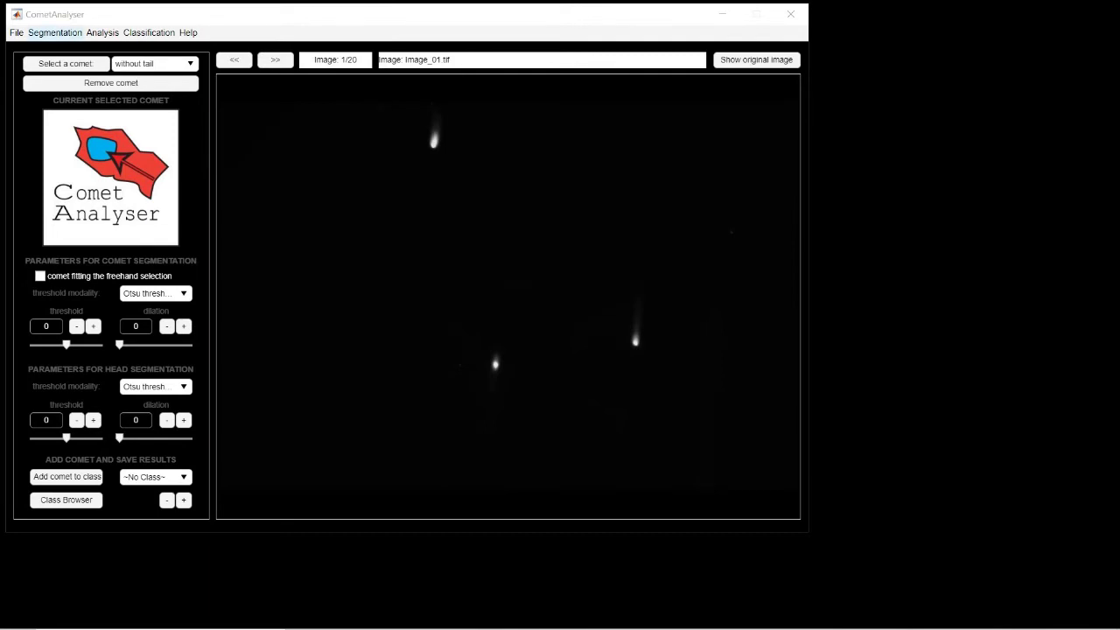
Set the pre-trained model in the segmentation training options to Fluo_preTrainedNetwork from the Output_Fluorescence folder.
{"action": "left_click", "coordinate": [54, 33]}
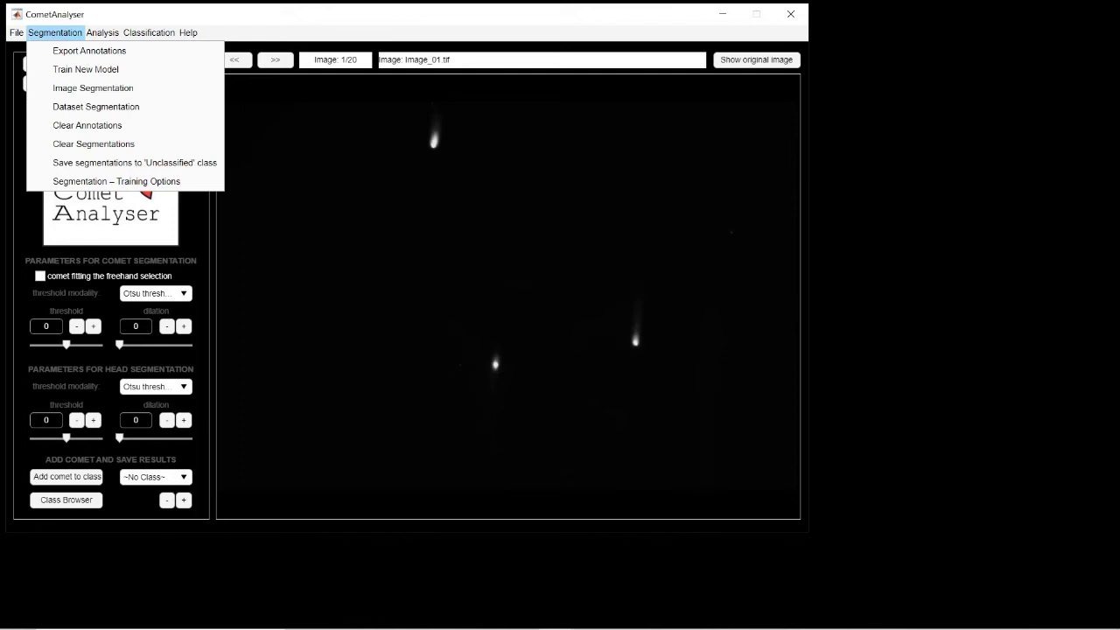
{"action": "key", "text": "Down"}
{"action": "key", "text": "Down"}
{"action": "key", "text": "Down"}
{"action": "key", "text": "Down"}
{"action": "key", "text": "Down"}
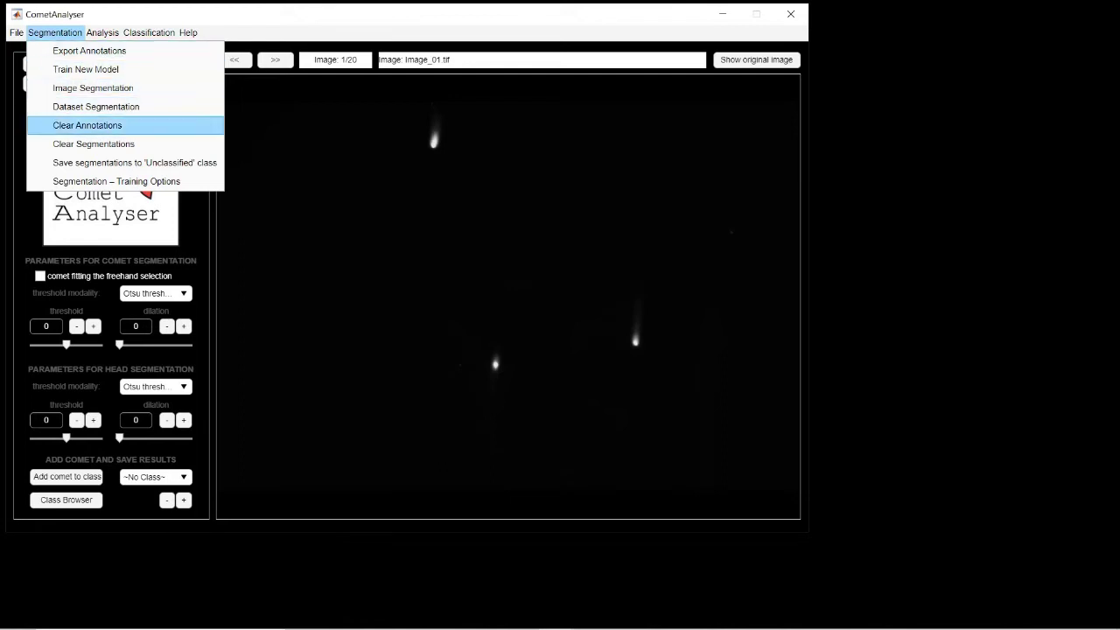
{"action": "key", "text": "Down"}
{"action": "key", "text": "Down"}
{"action": "key", "text": "Down"}
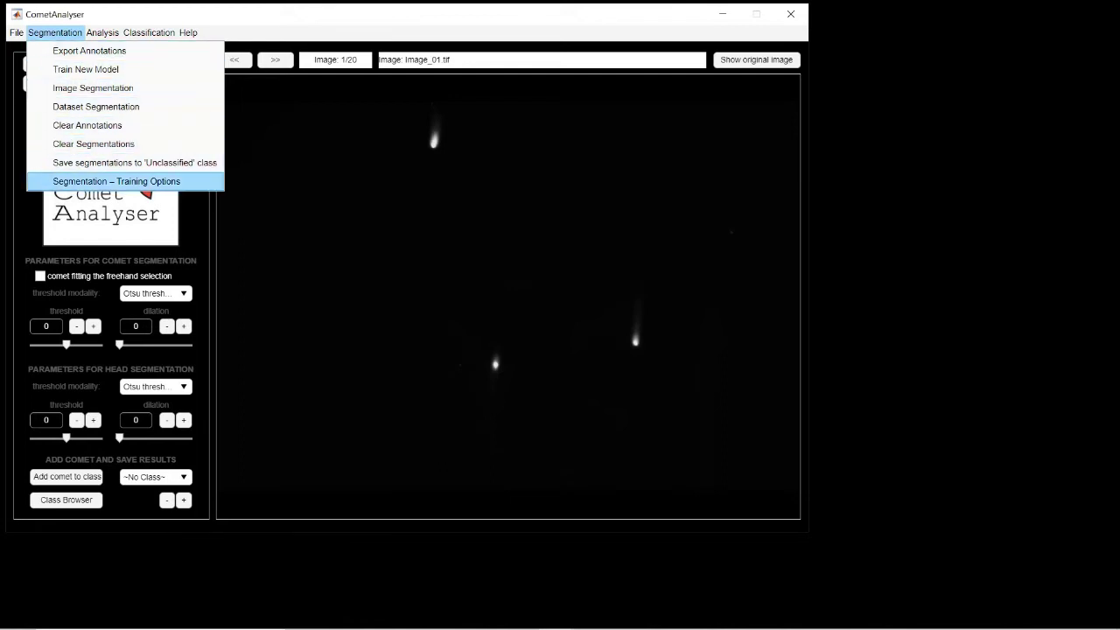
{"action": "key", "text": "Return"}
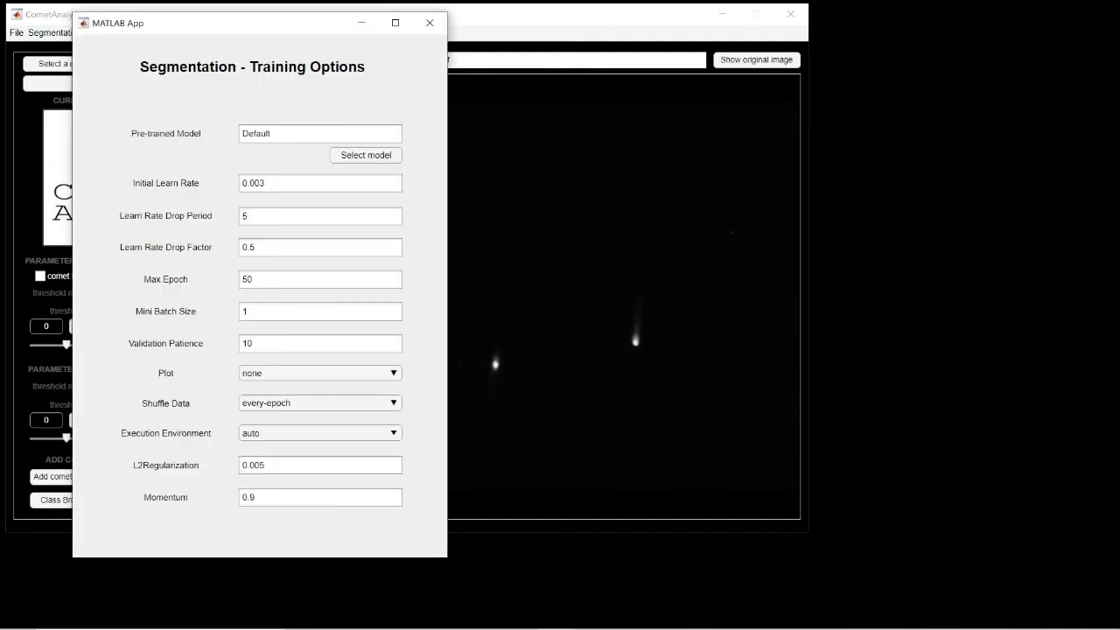
{"action": "left_click_drag", "start_coordinate": [260, 23], "coordinate": [903, 81]}
{"action": "left_click", "coordinate": [1009, 214]}
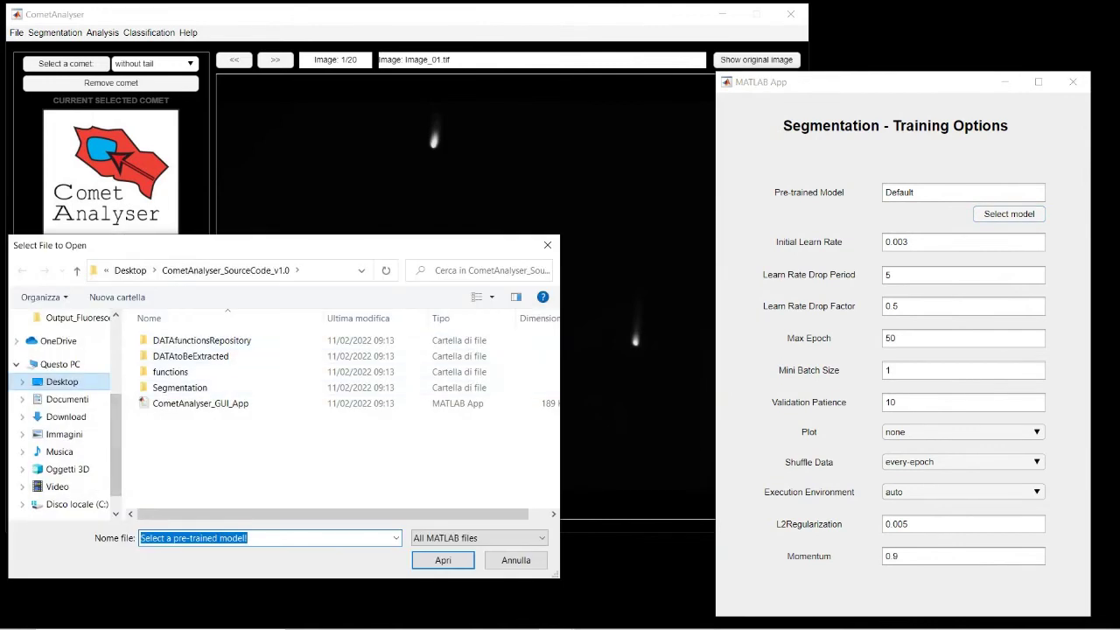
{"action": "left_click", "coordinate": [62, 381]}
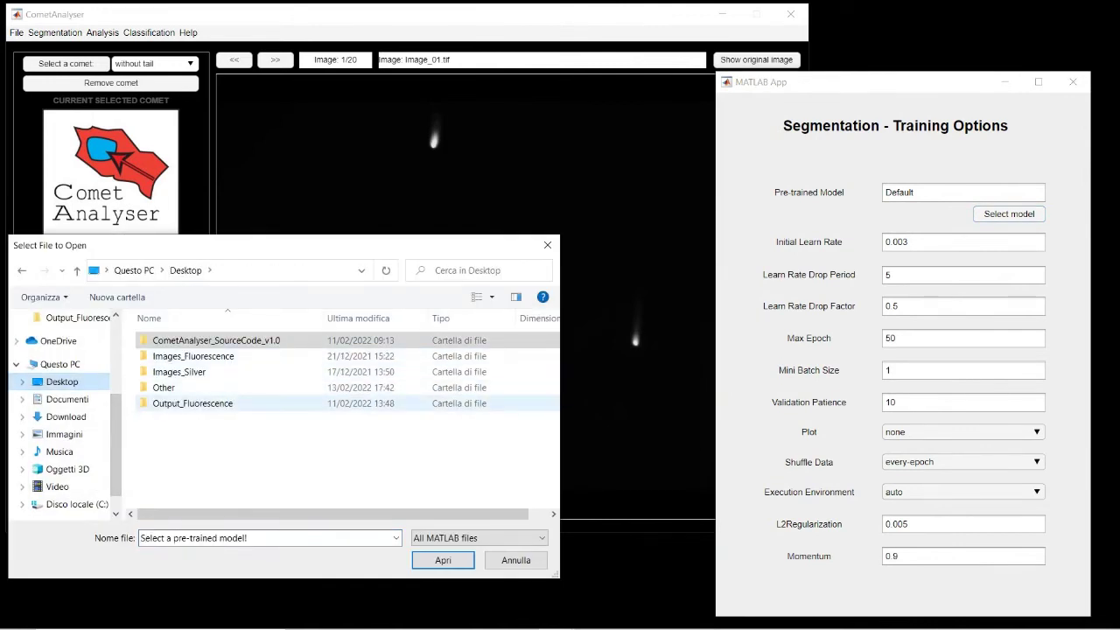
{"action": "double_click", "coordinate": [193, 403]}
{"action": "left_click", "coordinate": [200, 356]}
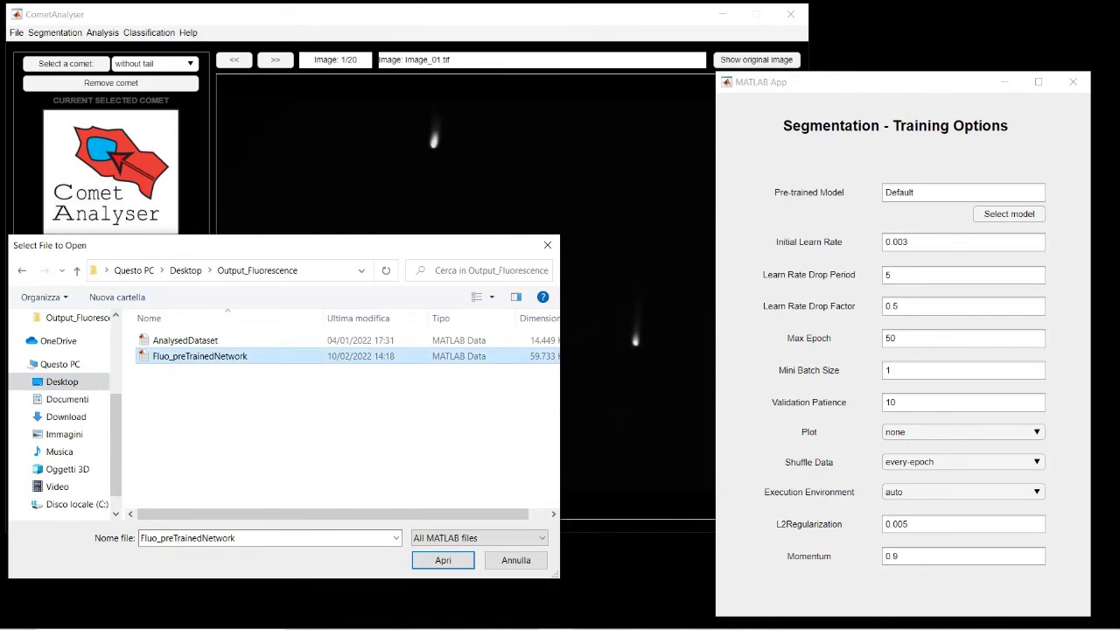
{"action": "left_click", "coordinate": [442, 560]}
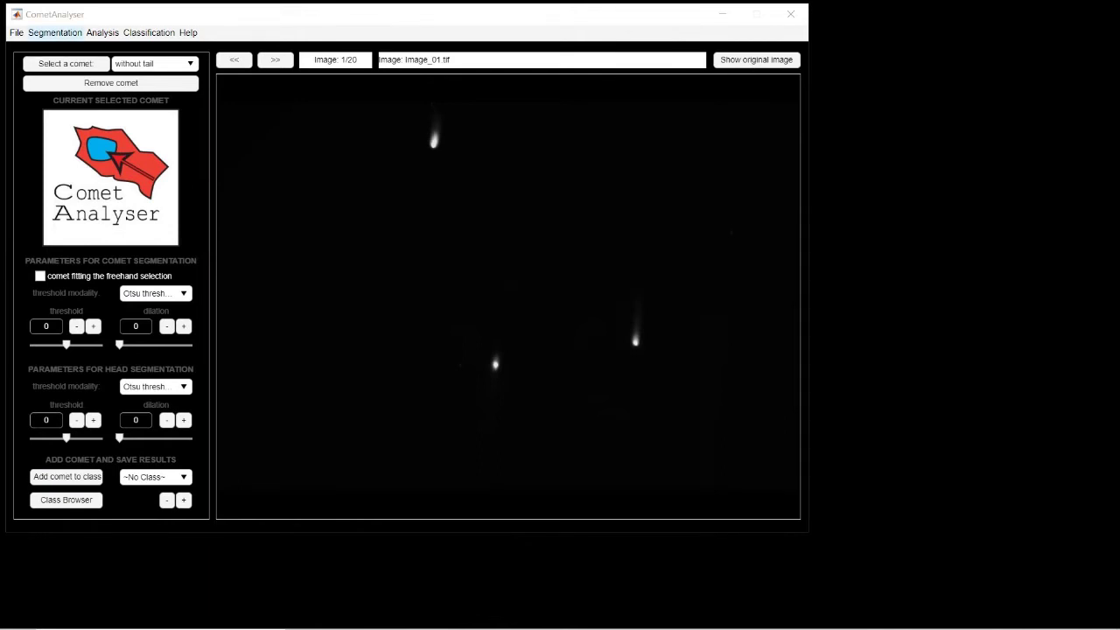
Run automatic image segmentation on Image_01.tif and dismiss the completion message.
{"action": "left_click", "coordinate": [55, 34]}
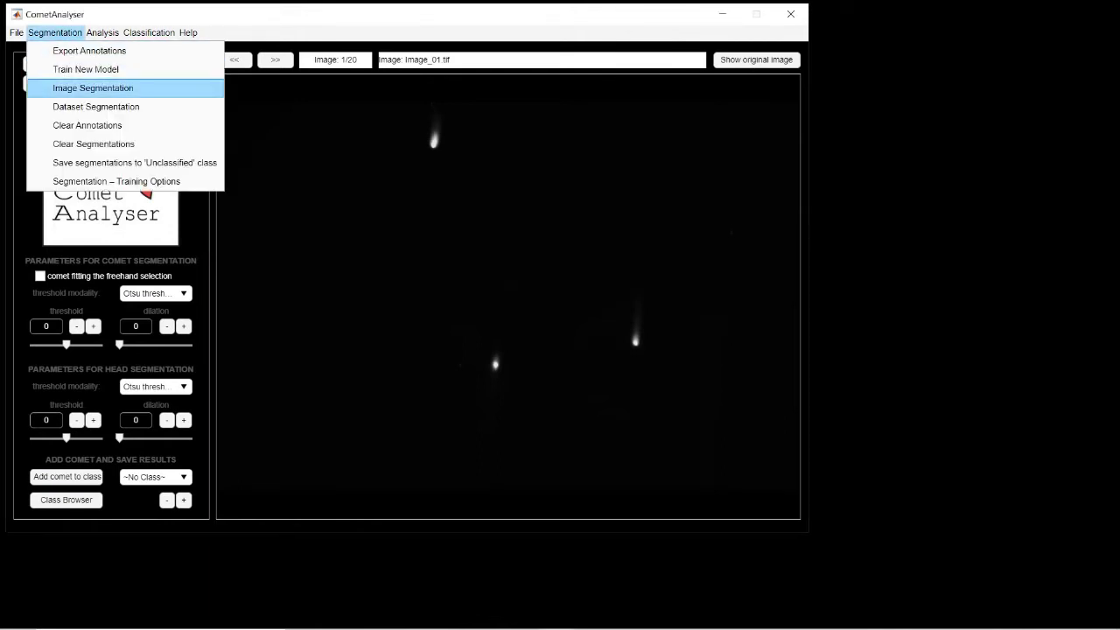
{"action": "key", "text": "Return"}
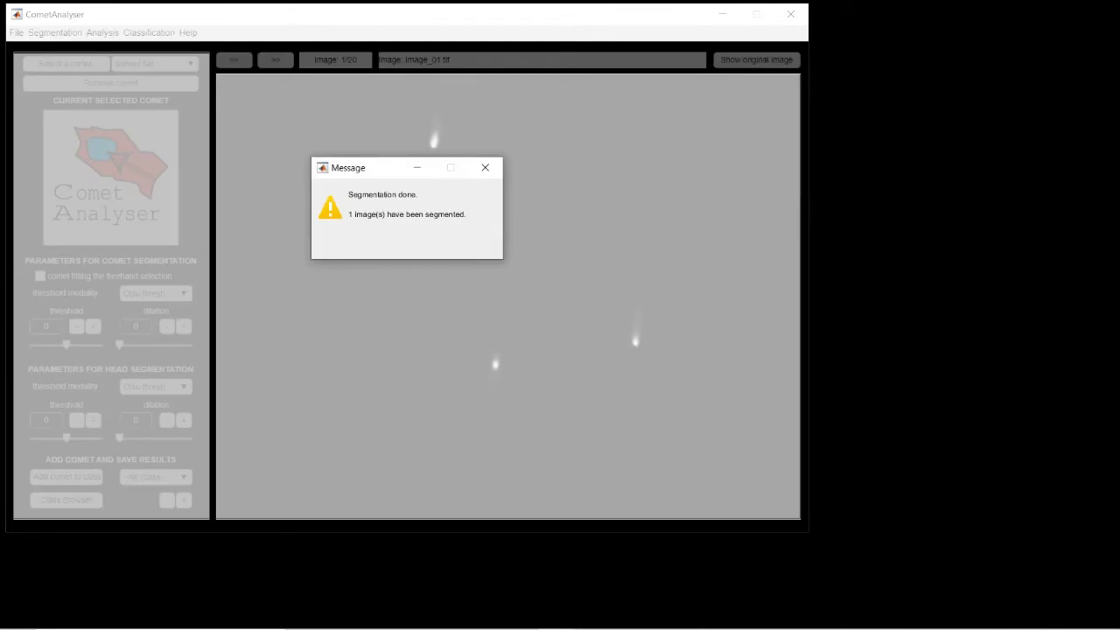
{"action": "left_click", "coordinate": [484, 167]}
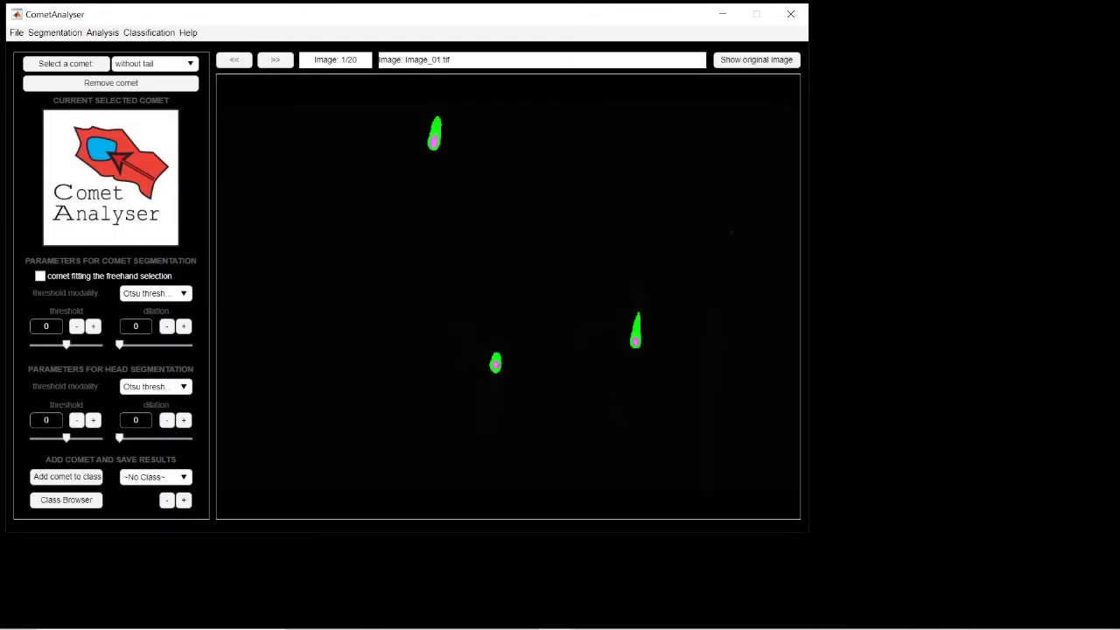
Create a class named class01 and add the two long-tailed predicted comets of Image_01.tif to it.
{"action": "left_click", "coordinate": [435, 140]}
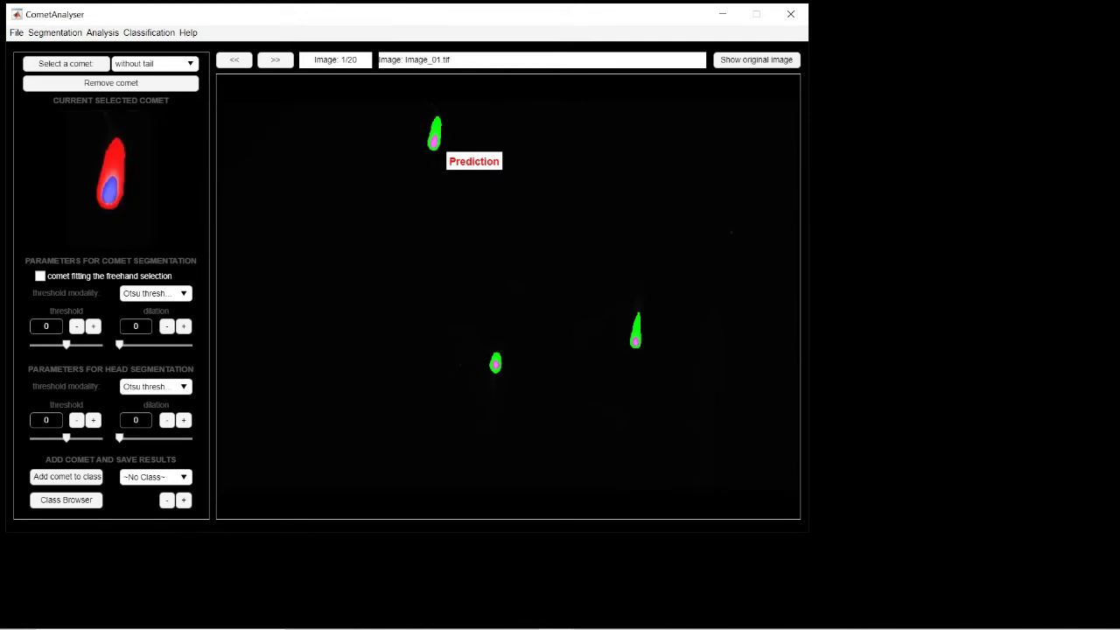
{"action": "left_click", "coordinate": [636, 333]}
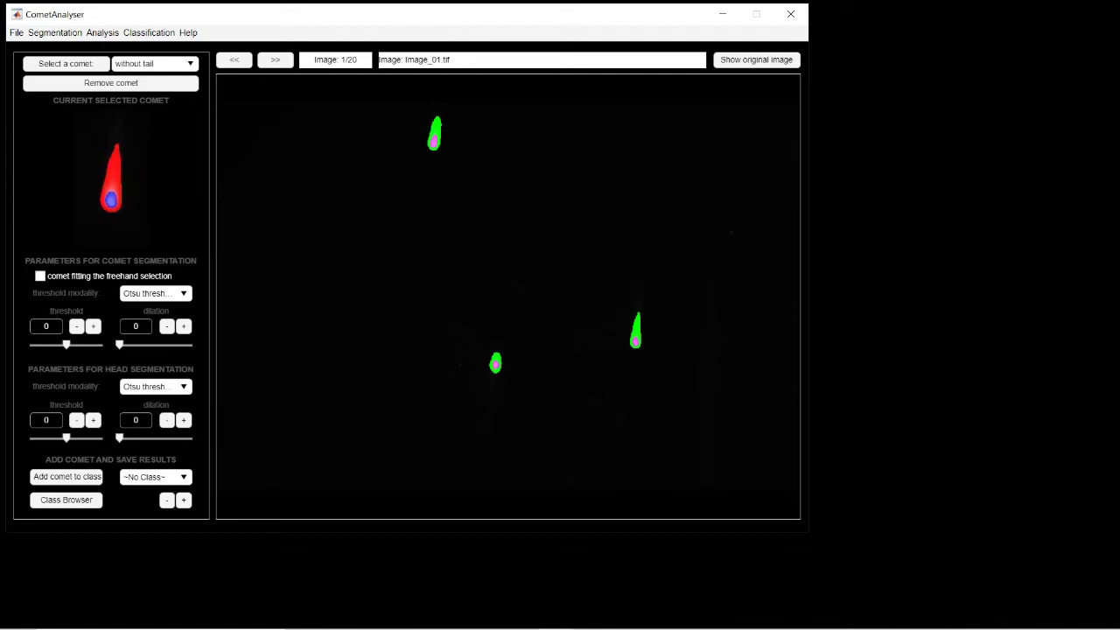
{"action": "left_click", "coordinate": [184, 500]}
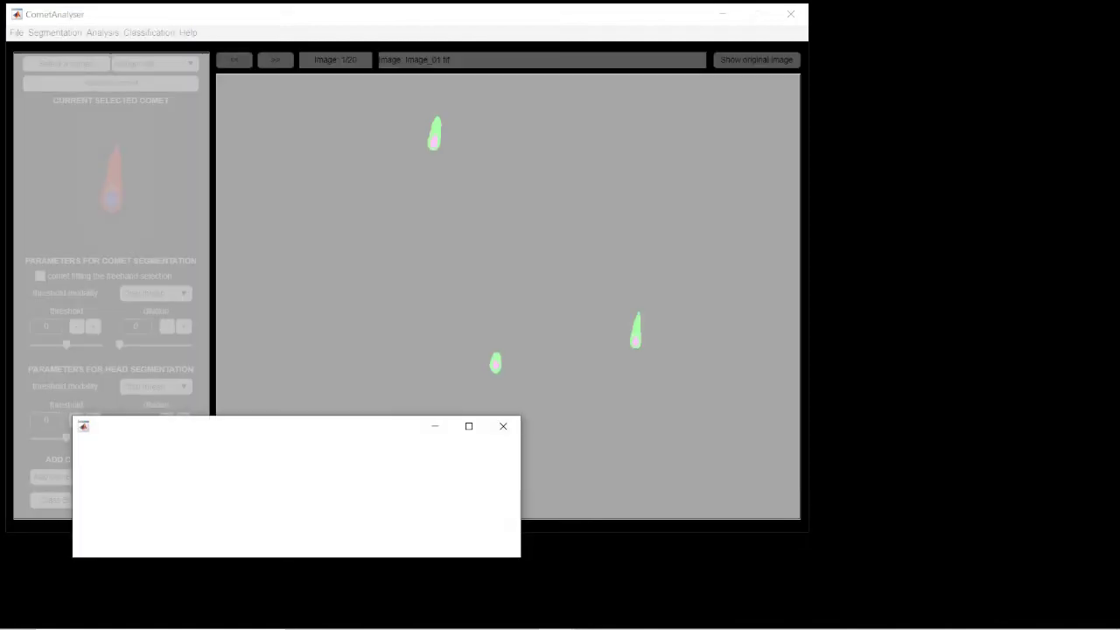
{"action": "left_click", "coordinate": [280, 477]}
{"action": "type", "text": "c"}
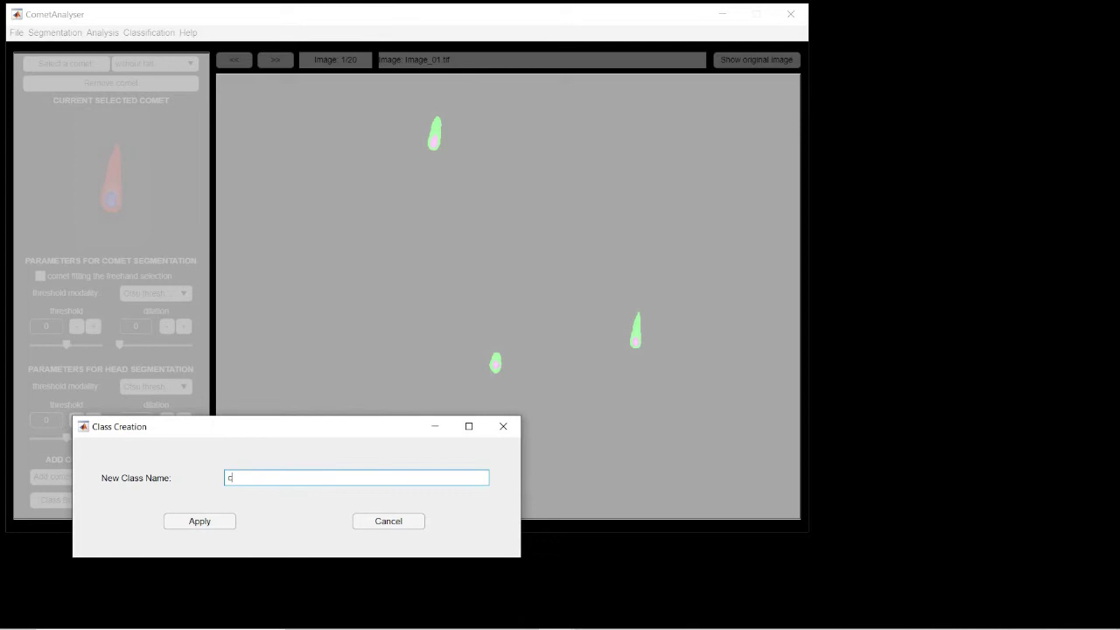
{"action": "type", "text": "lass01"}
{"action": "key", "text": "Return"}
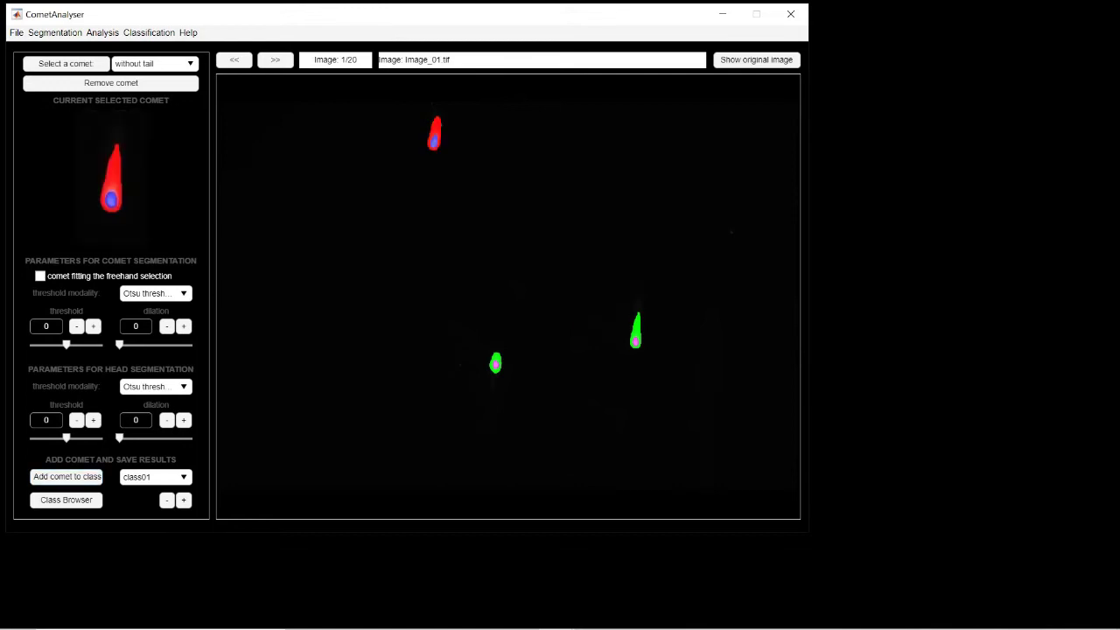
{"action": "left_click", "coordinate": [66, 477]}
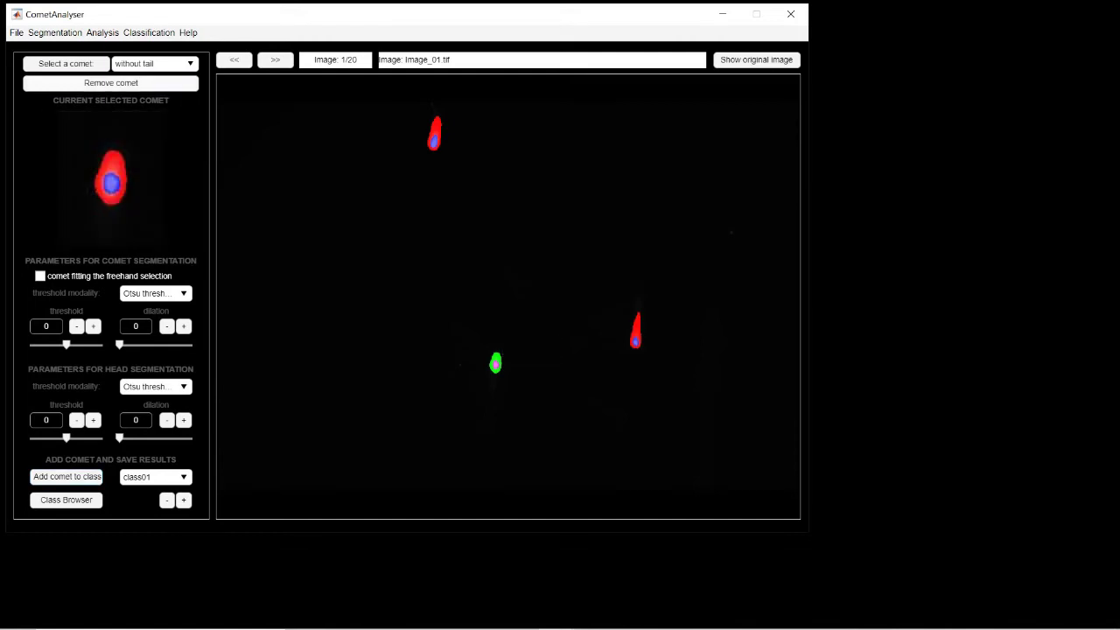
Remove the predicted segmentation of the small remaining comet and create a class named class02.
{"action": "left_click", "coordinate": [111, 83]}
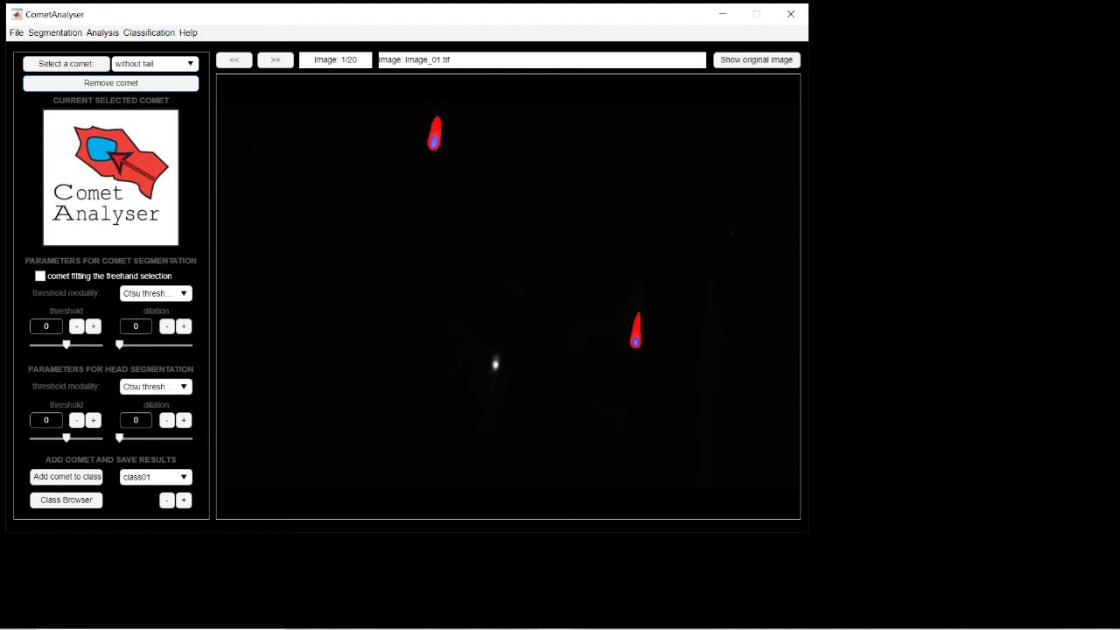
{"action": "left_click", "coordinate": [183, 500]}
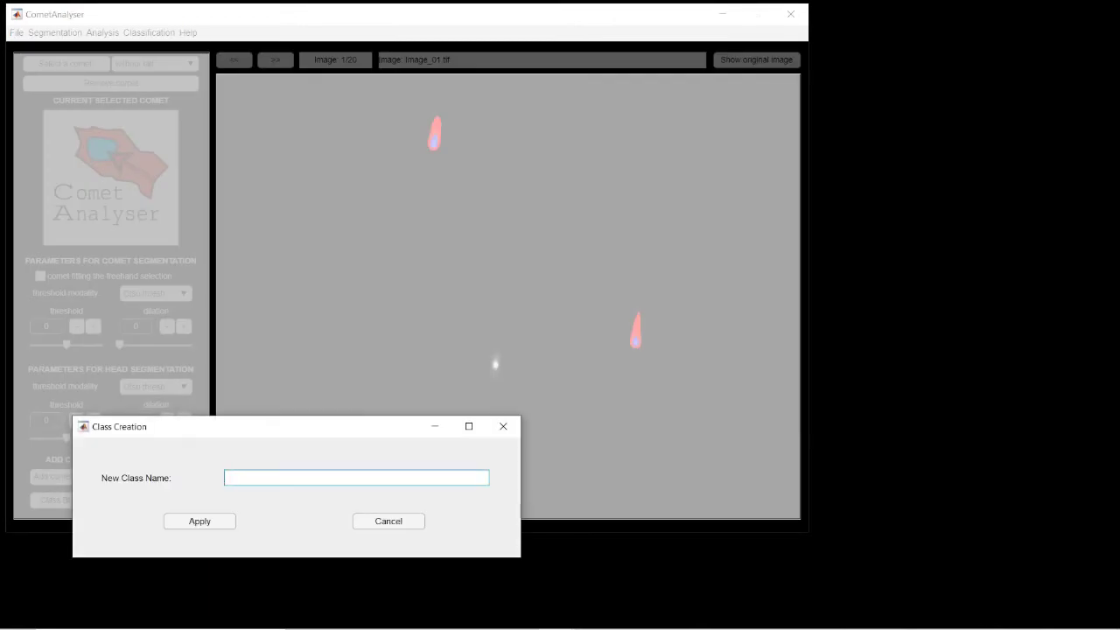
{"action": "type", "text": "class02"}
{"action": "key", "text": "Return"}
Outline the unsegmented small comet freehand as a comet without tail and add it to class02 with comet dilation 1.
{"action": "left_click", "coordinate": [156, 64]}
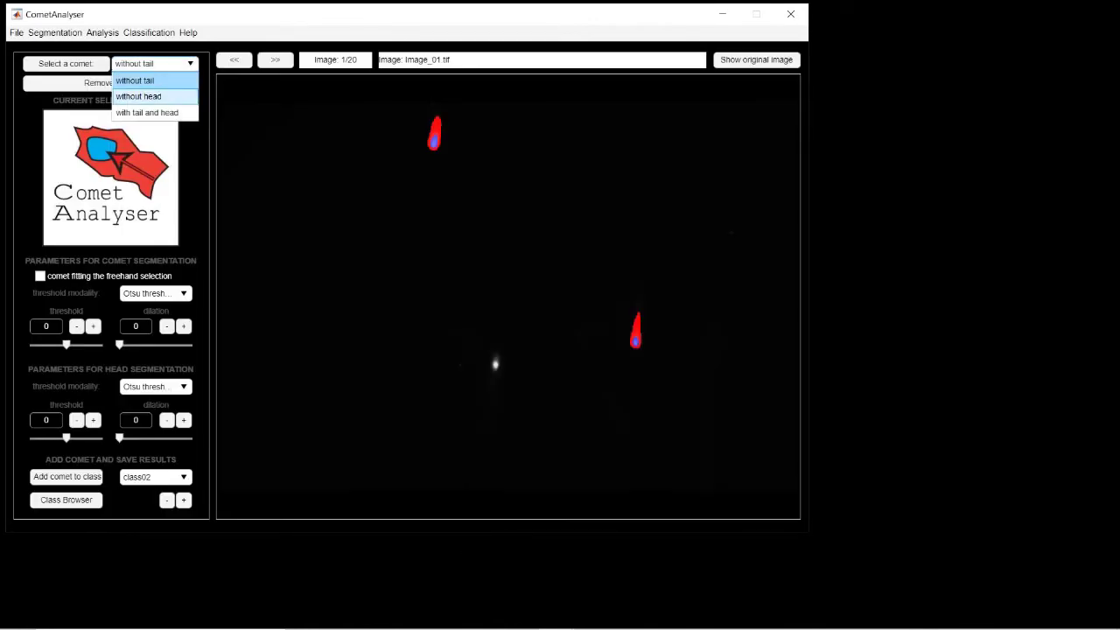
{"action": "left_click", "coordinate": [137, 81]}
{"action": "left_click", "coordinate": [66, 64]}
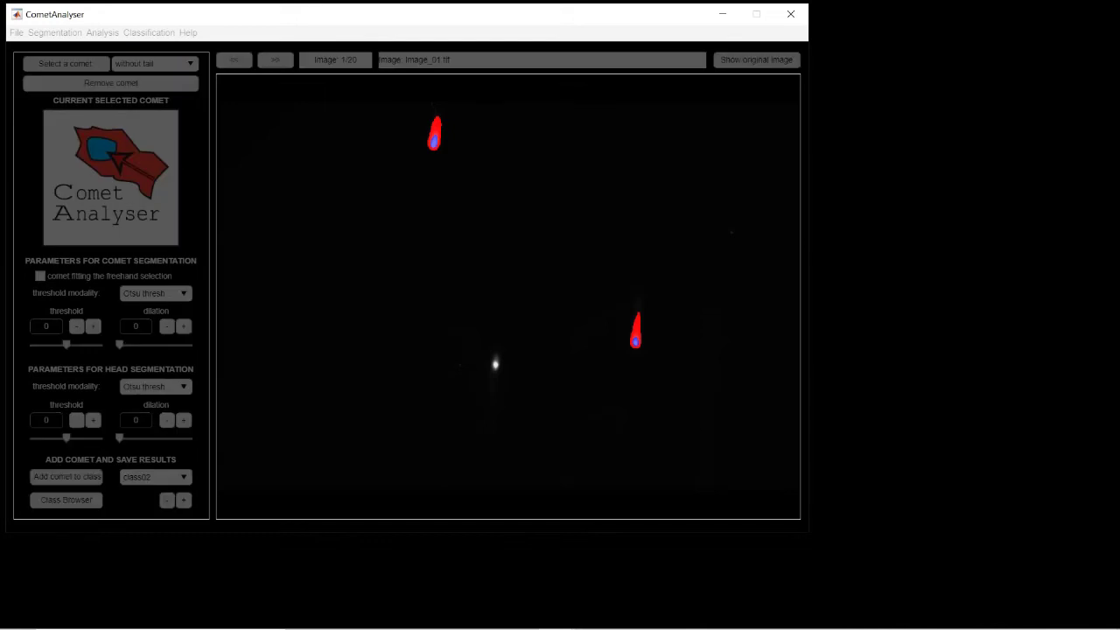
{"action": "mouse_move", "coordinate": [489, 341]}
{"action": "left_mouse_down"}
{"action": "mouse_move", "coordinate": [469, 344]}
{"action": "mouse_move", "coordinate": [525, 360]}
{"action": "mouse_move", "coordinate": [492, 340]}
{"action": "left_mouse_up"}
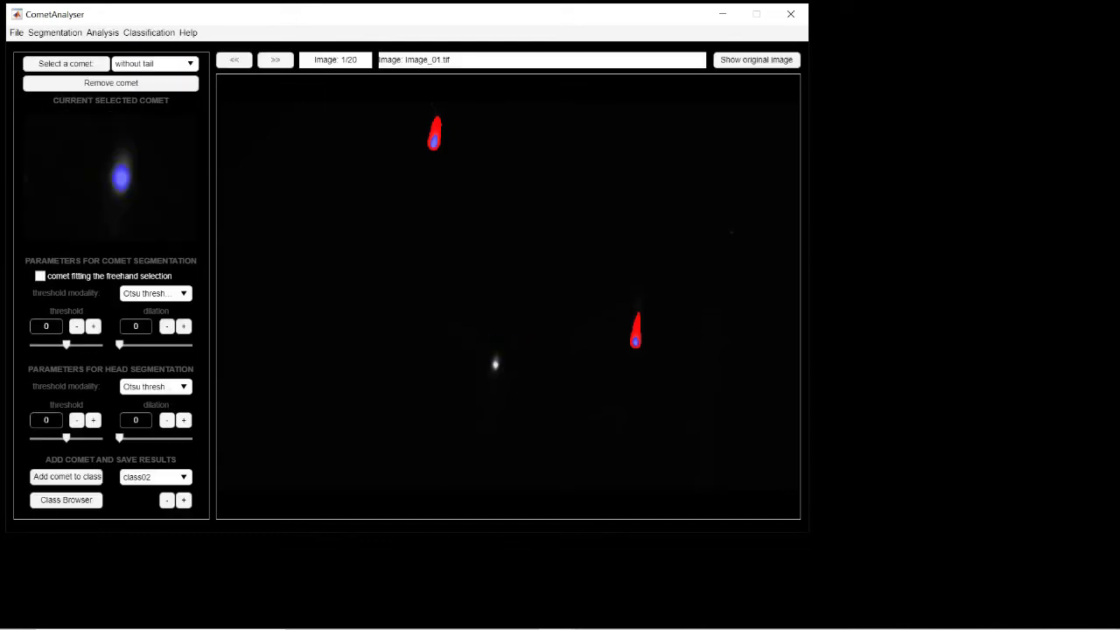
{"action": "left_click", "coordinate": [184, 325]}
{"action": "left_click", "coordinate": [66, 476]}
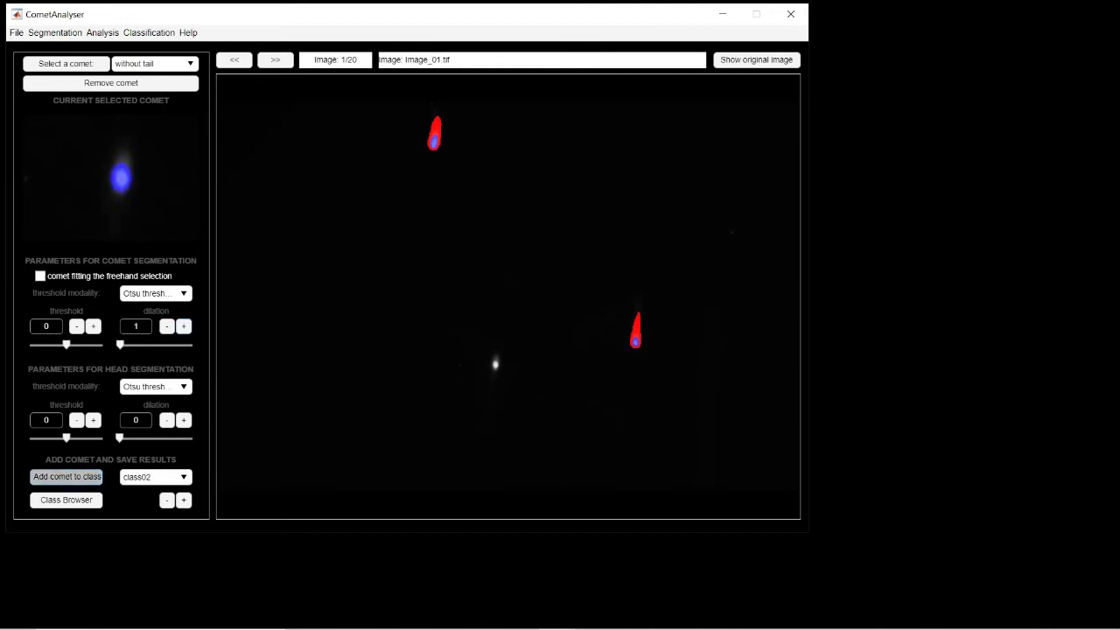
Go to Image_02.tif and outline the round tailless comet in the upper part of the image freehand.
{"action": "left_click", "coordinate": [276, 59]}
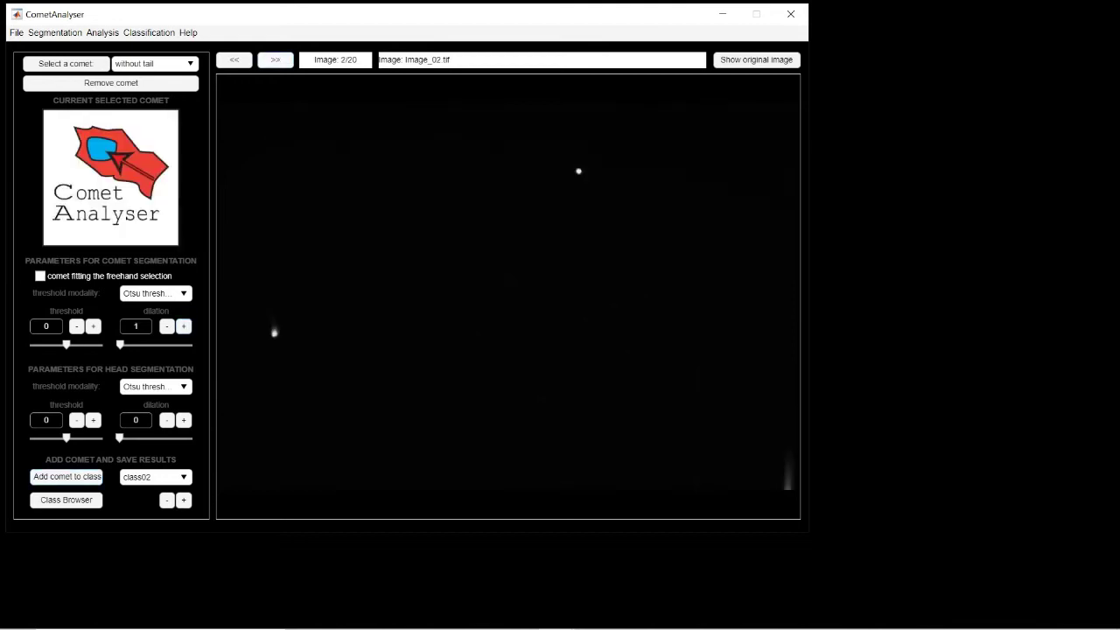
{"action": "left_click", "coordinate": [66, 64]}
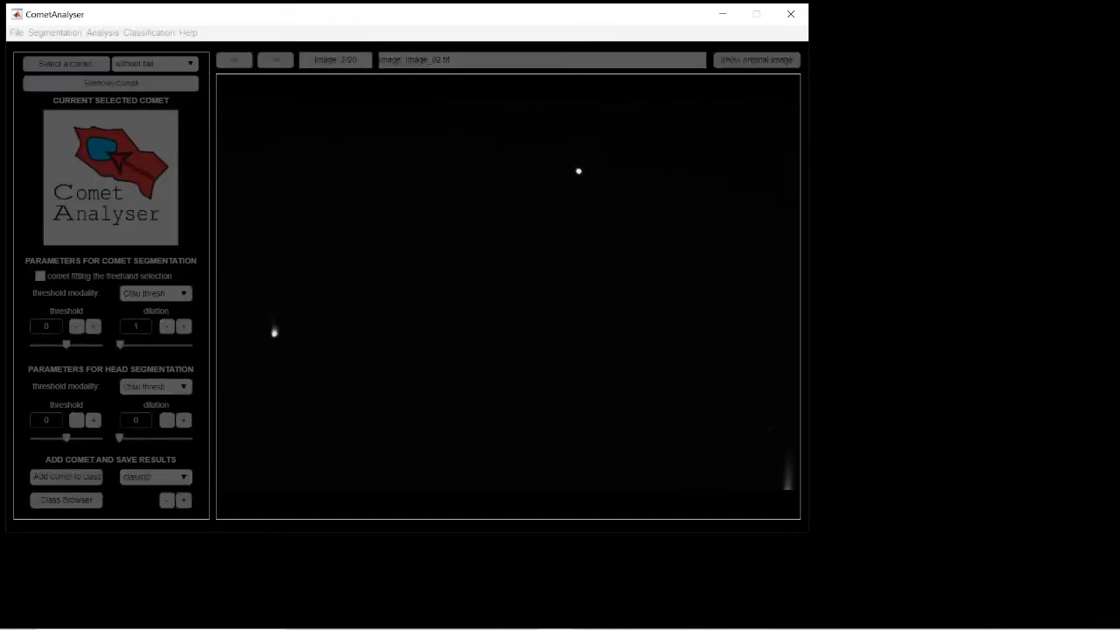
{"action": "mouse_move", "coordinate": [586, 146]}
{"action": "left_mouse_down"}
{"action": "mouse_move", "coordinate": [540, 170]}
{"action": "mouse_move", "coordinate": [637, 162]}
{"action": "mouse_move", "coordinate": [584, 145]}
{"action": "left_mouse_up"}
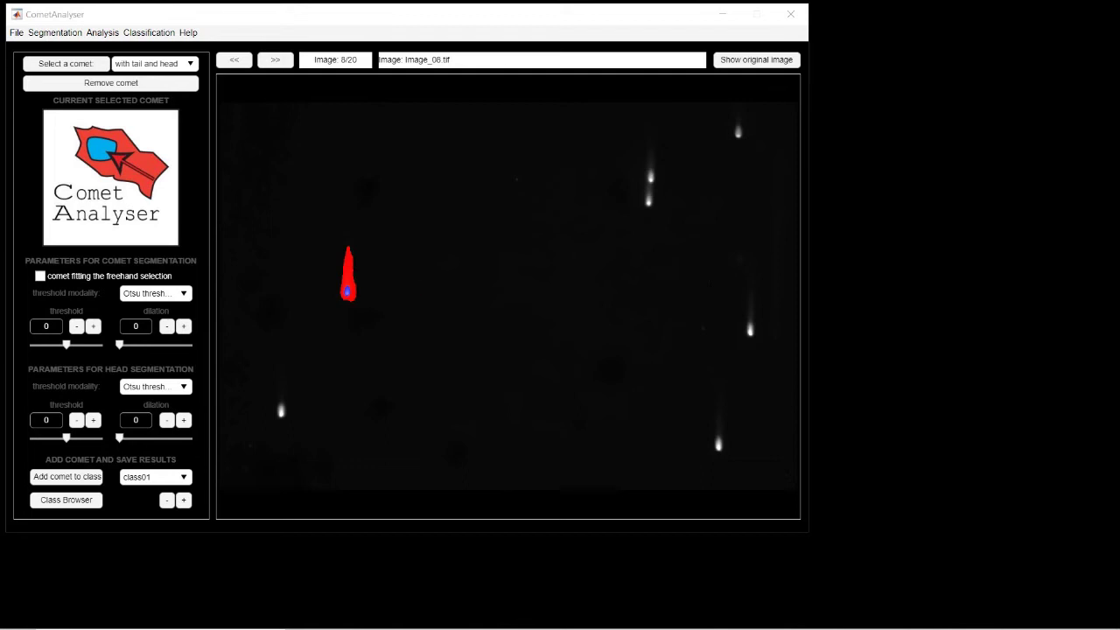
Go back one image from Image_08.tif to view the annotation in Image_07.tif.
{"action": "left_click", "coordinate": [234, 60]}
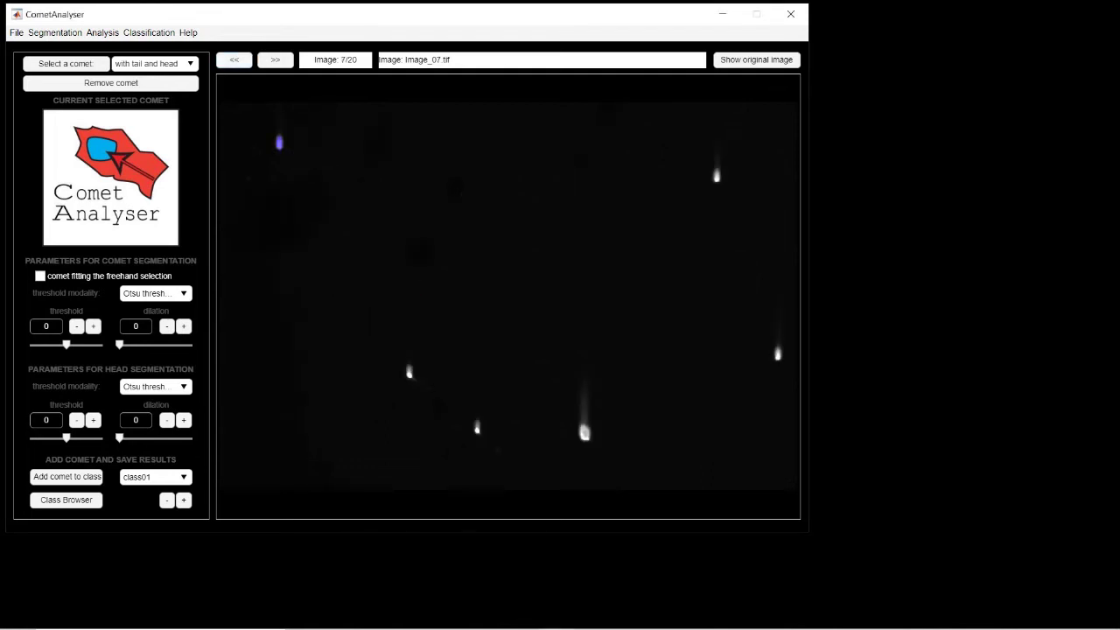
Go back to Image_06.tif to check its comet annotations, and return to Image_08.tif.
{"action": "left_click", "coordinate": [234, 60]}
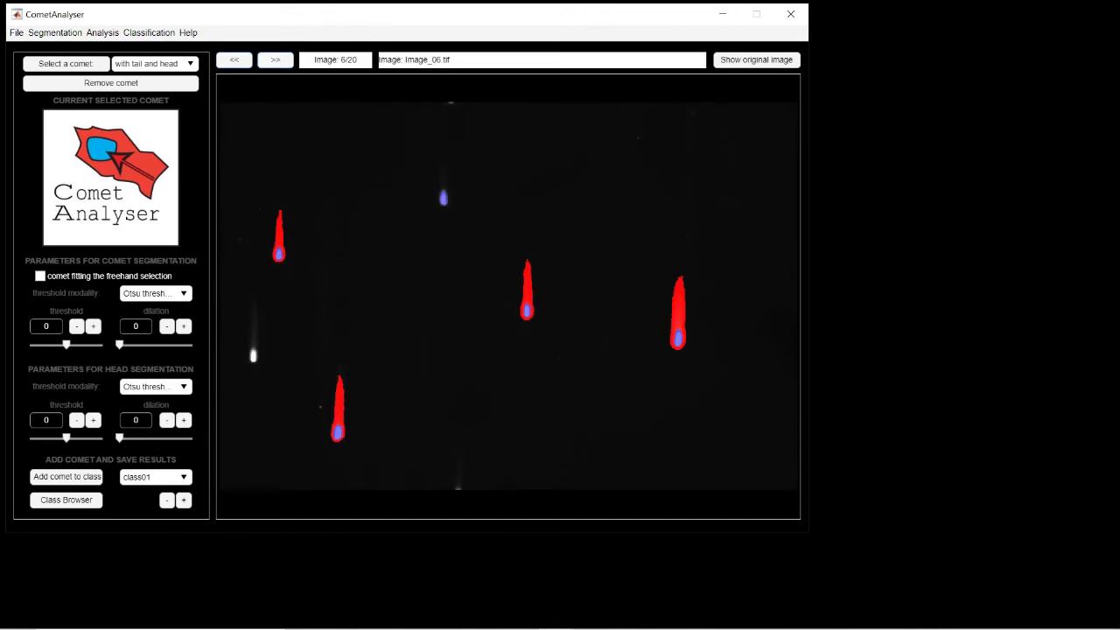
{"action": "left_click", "coordinate": [275, 60]}
{"action": "left_click", "coordinate": [276, 61]}
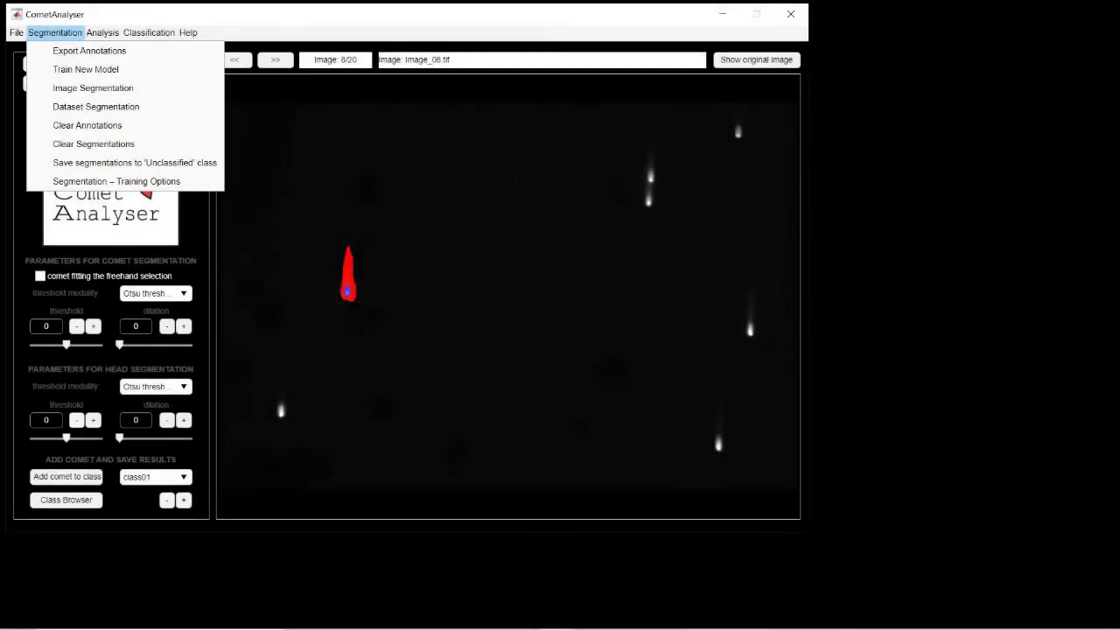
Export the comet measurements as dataExtracted.csv into the Desktop folder Output_Fluorescence, choosing the same folder for the labelled figures.
{"action": "mouse_move", "coordinate": [102, 33]}
{"action": "key", "text": "Down"}
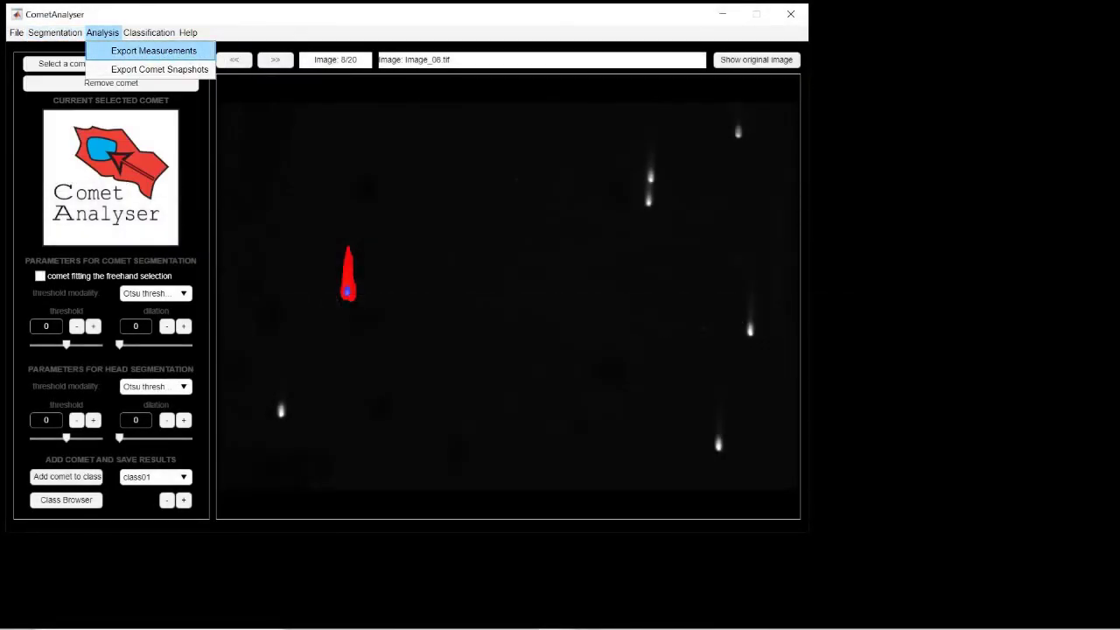
{"action": "key", "text": "Return"}
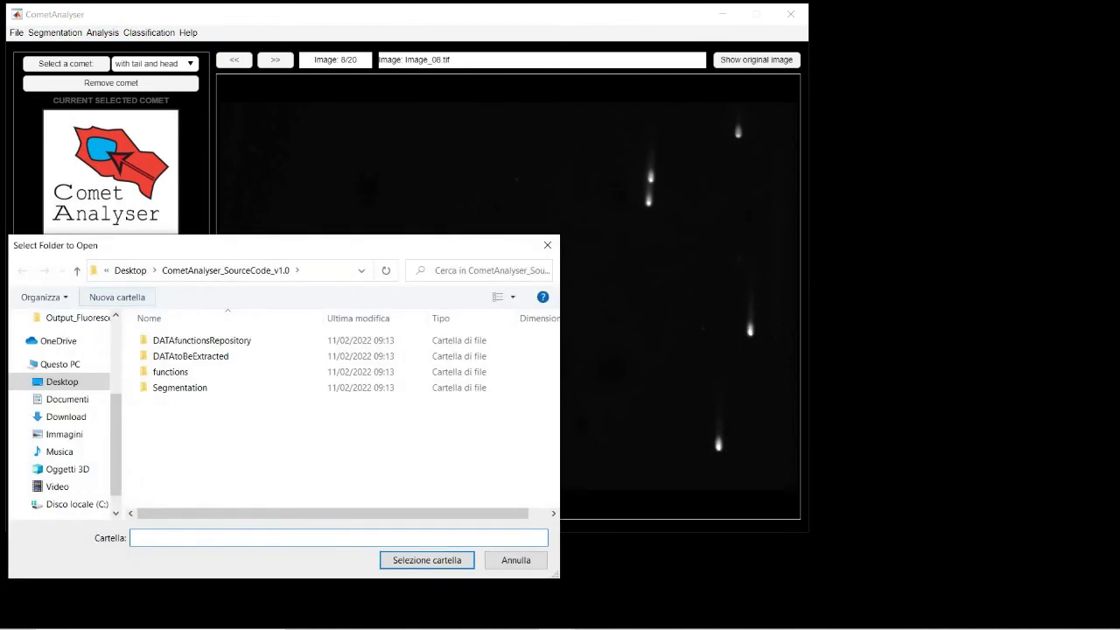
{"action": "left_click", "coordinate": [62, 381]}
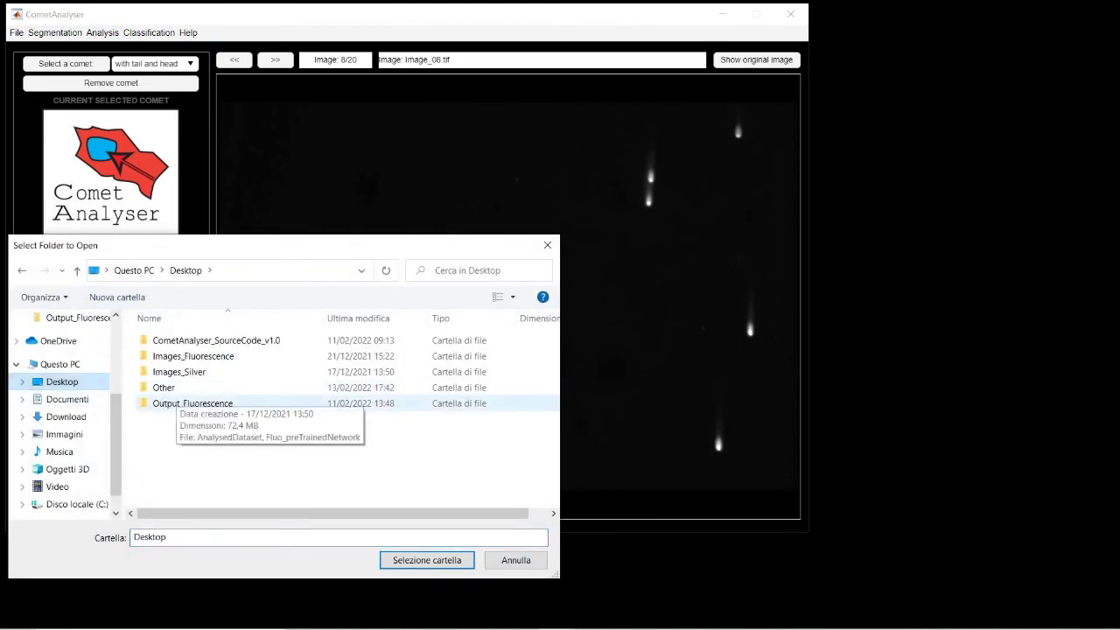
{"action": "double_click", "coordinate": [177, 403]}
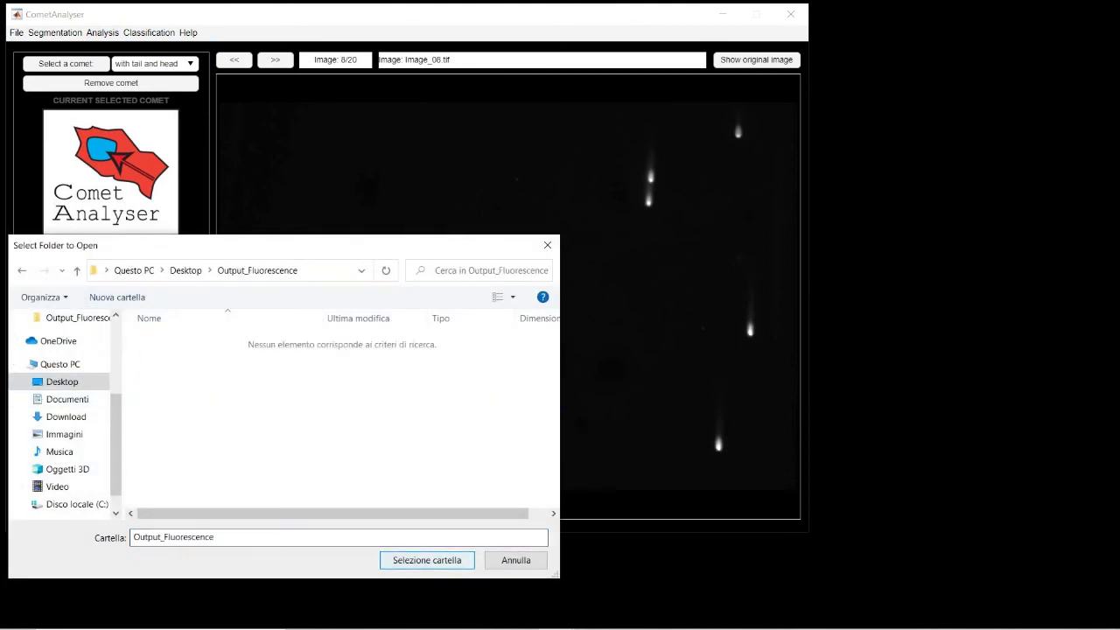
{"action": "key", "text": "Return"}
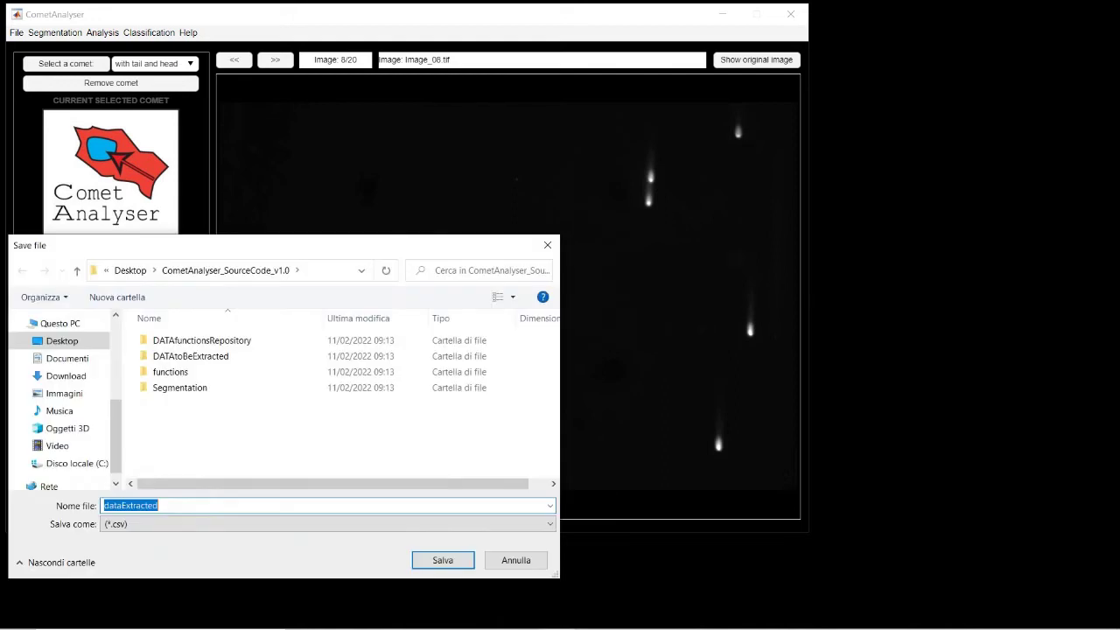
{"action": "left_click", "coordinate": [62, 341]}
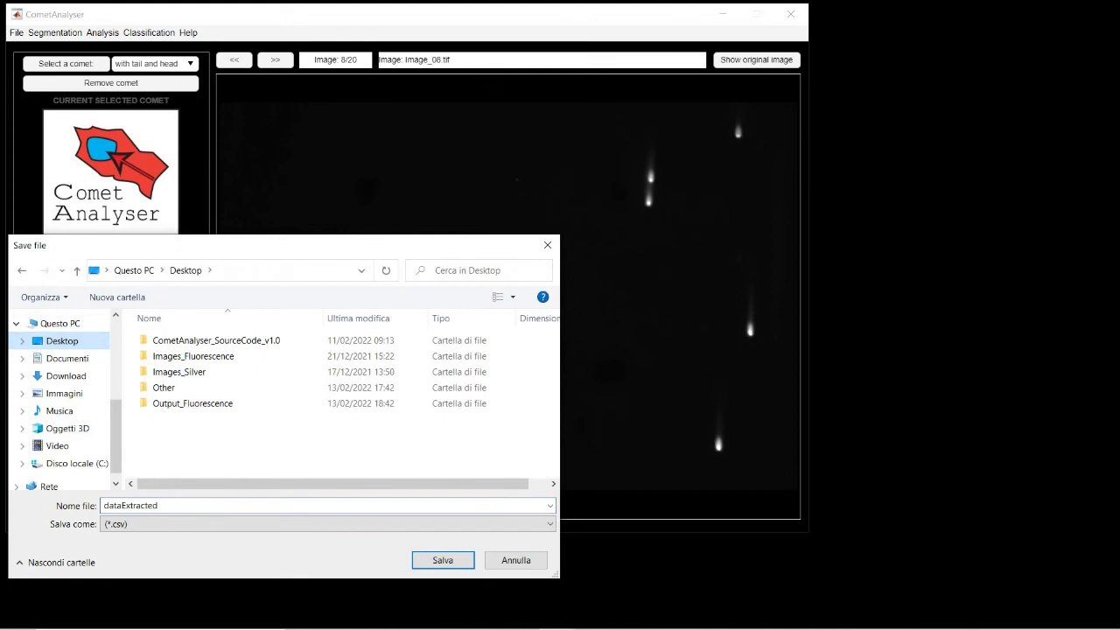
{"action": "left_click", "coordinate": [193, 403]}
{"action": "double_click", "coordinate": [193, 403]}
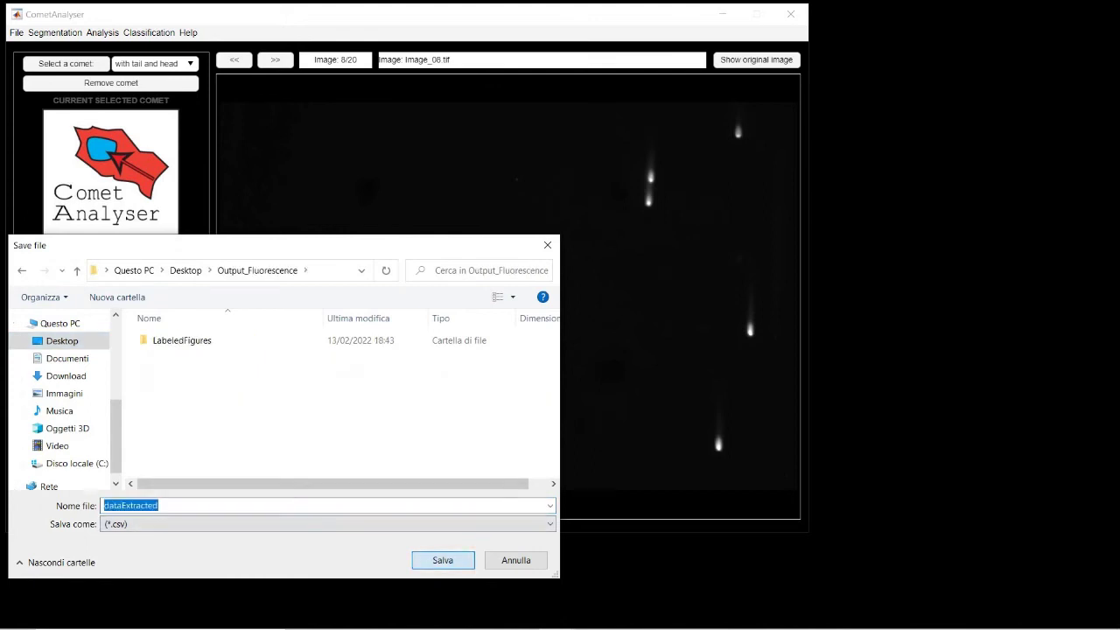
{"action": "left_click", "coordinate": [443, 560]}
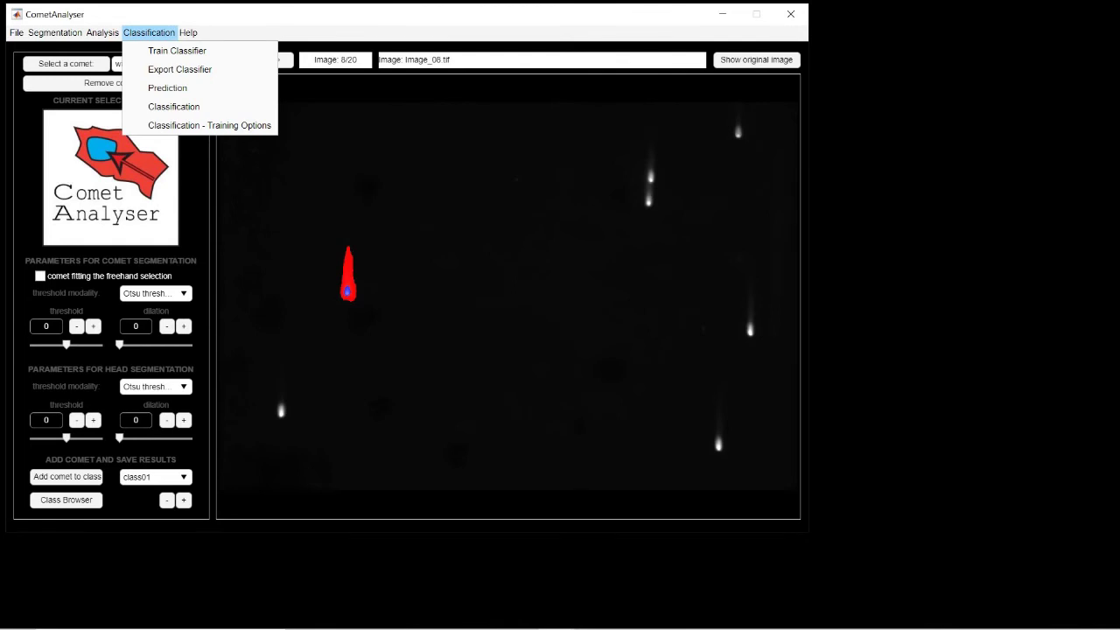
In the classification training options, select dataExtracted.csv from the Desktop folder Output_Fluorescence as the exported measurements.
{"action": "key", "text": "Down"}
{"action": "key", "text": "Down"}
{"action": "key", "text": "Down"}
{"action": "key", "text": "Down"}
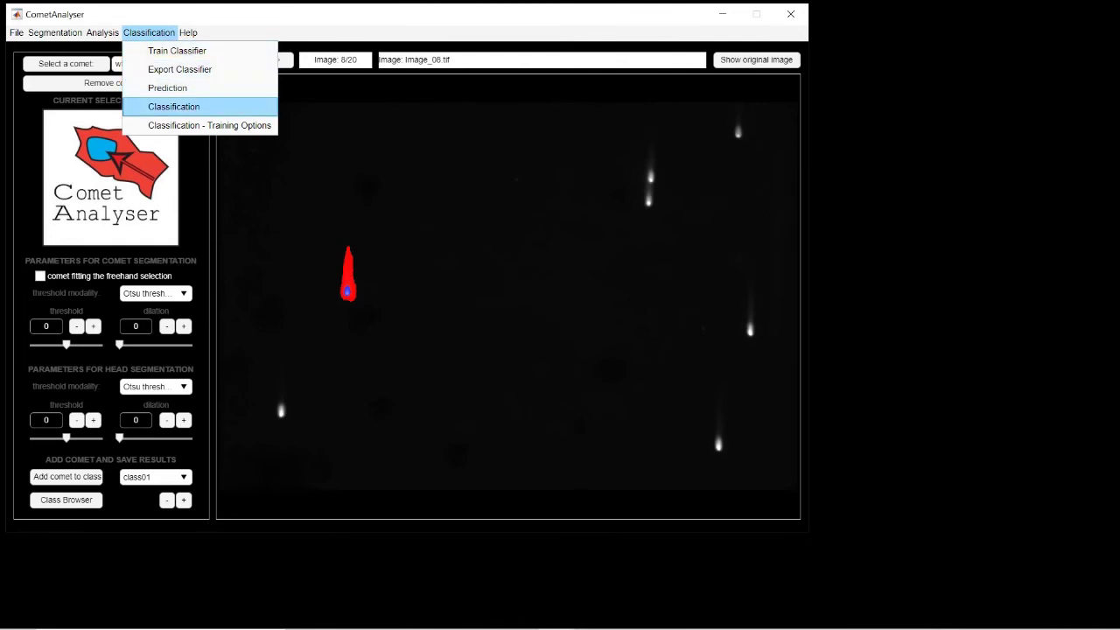
{"action": "key", "text": "Down"}
{"action": "key", "text": "Return"}
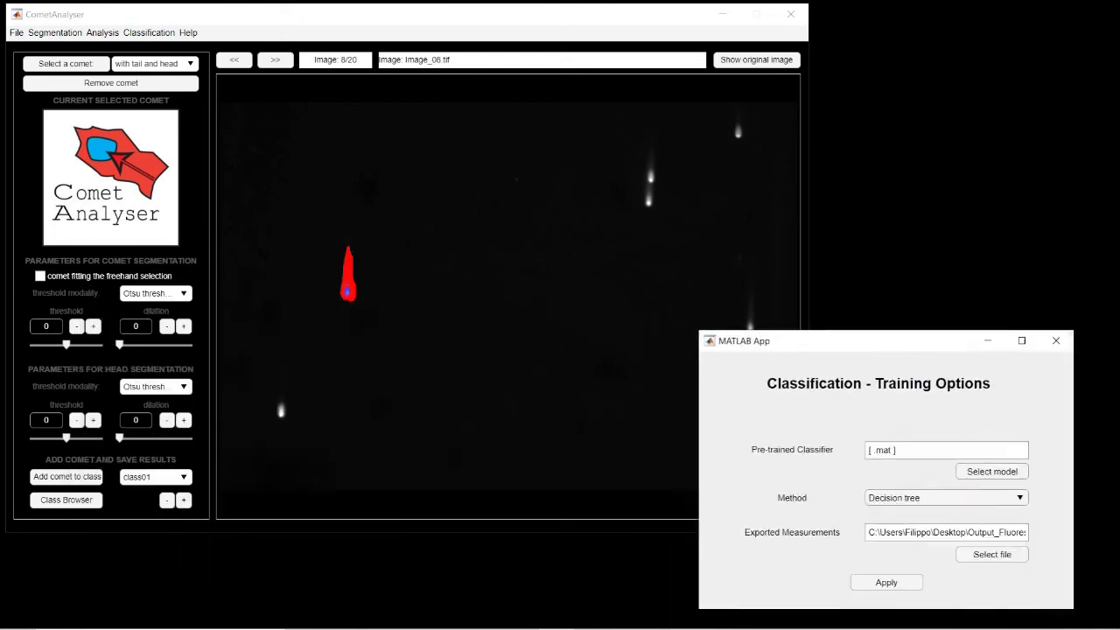
{"action": "left_click_drag", "start_coordinate": [866, 341], "coordinate": [898, 346]}
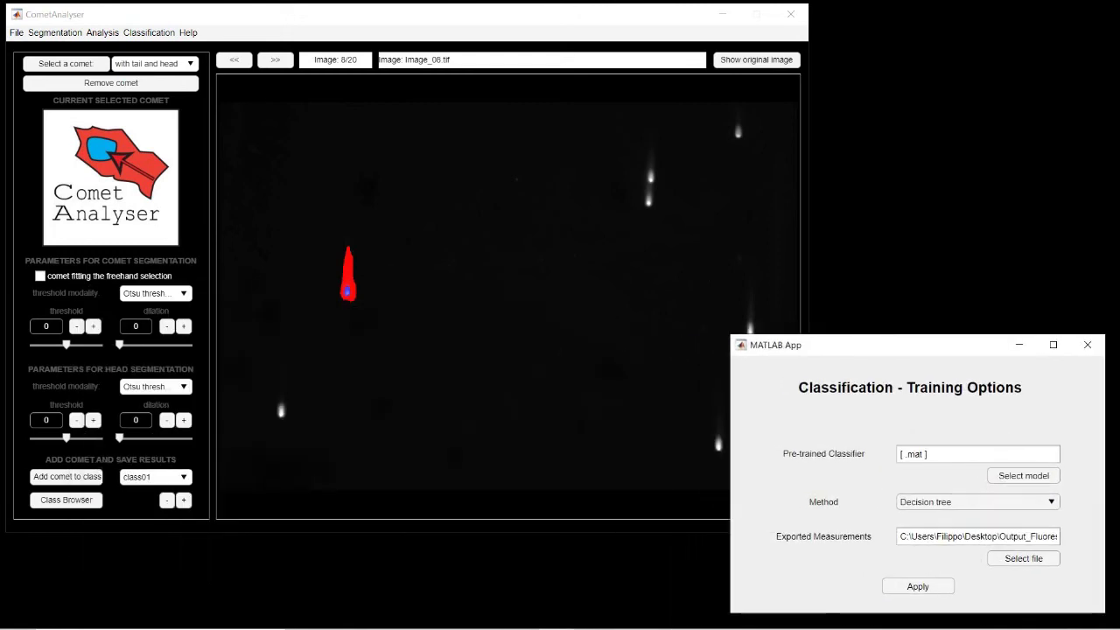
{"action": "left_click", "coordinate": [1024, 558]}
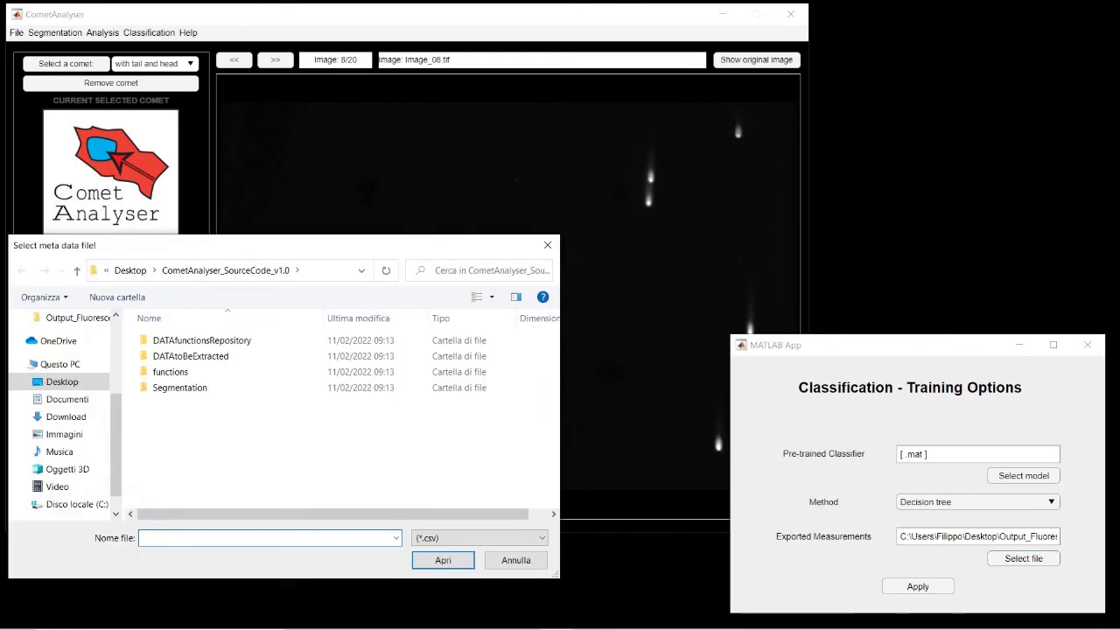
{"action": "left_click", "coordinate": [61, 382]}
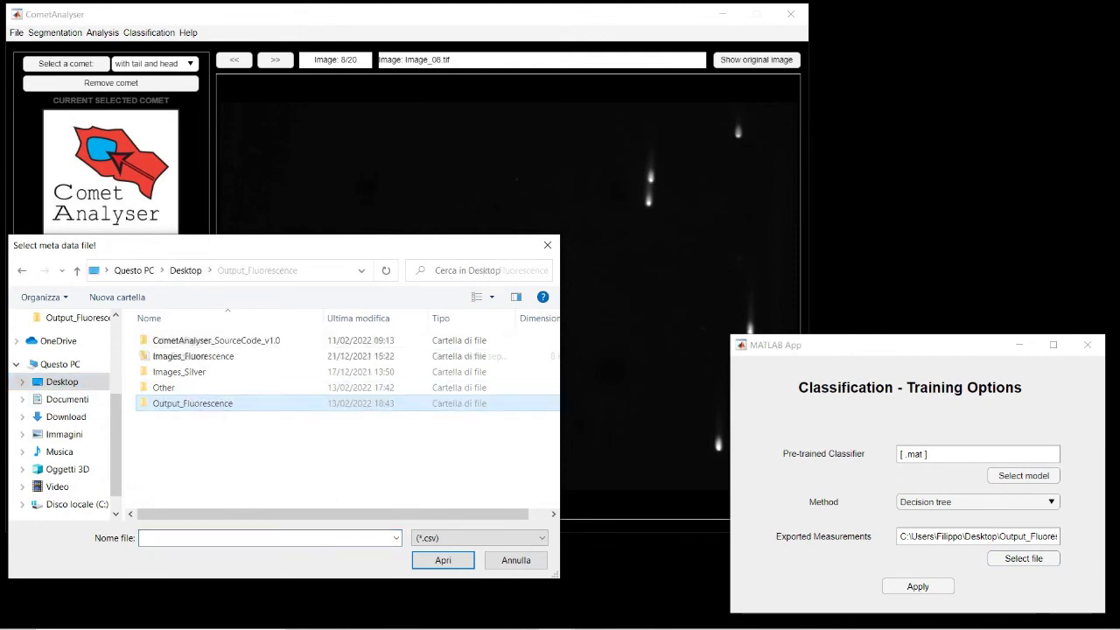
{"action": "double_click", "coordinate": [192, 403]}
{"action": "left_click", "coordinate": [179, 356]}
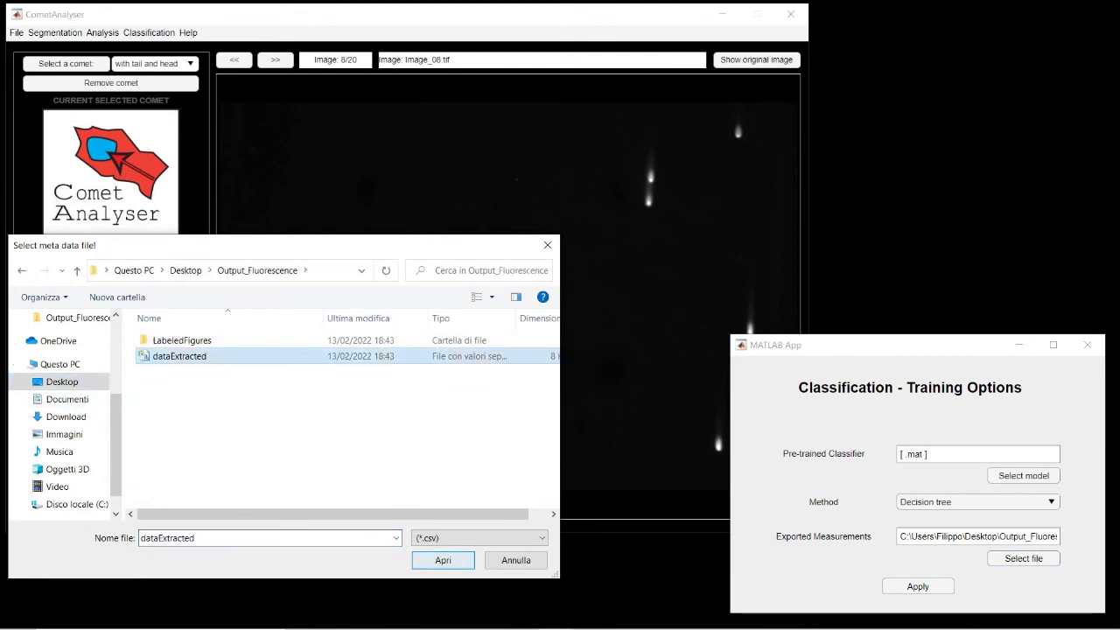
{"action": "left_click", "coordinate": [443, 560]}
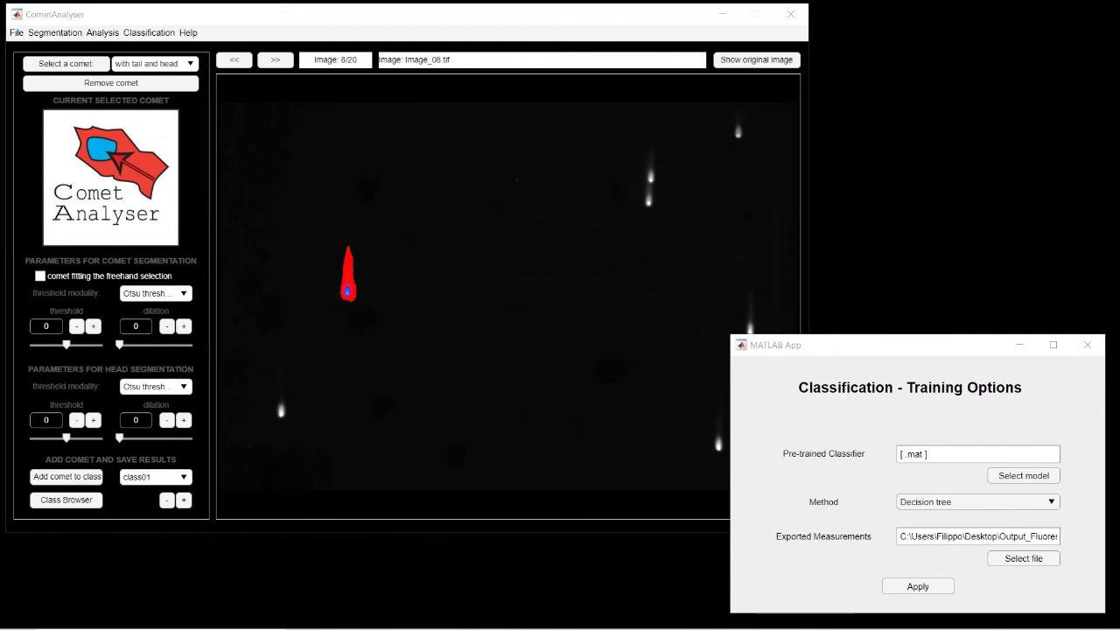
Choose Decision tree as the classification method and apply the training options.
{"action": "left_click", "coordinate": [977, 502]}
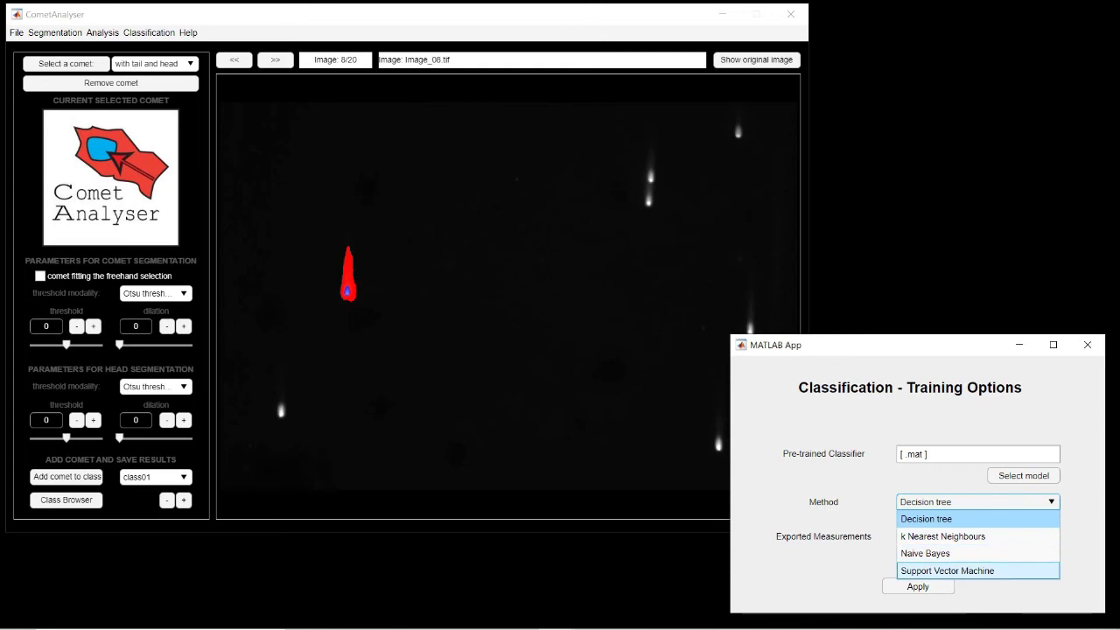
{"action": "left_click", "coordinate": [926, 519]}
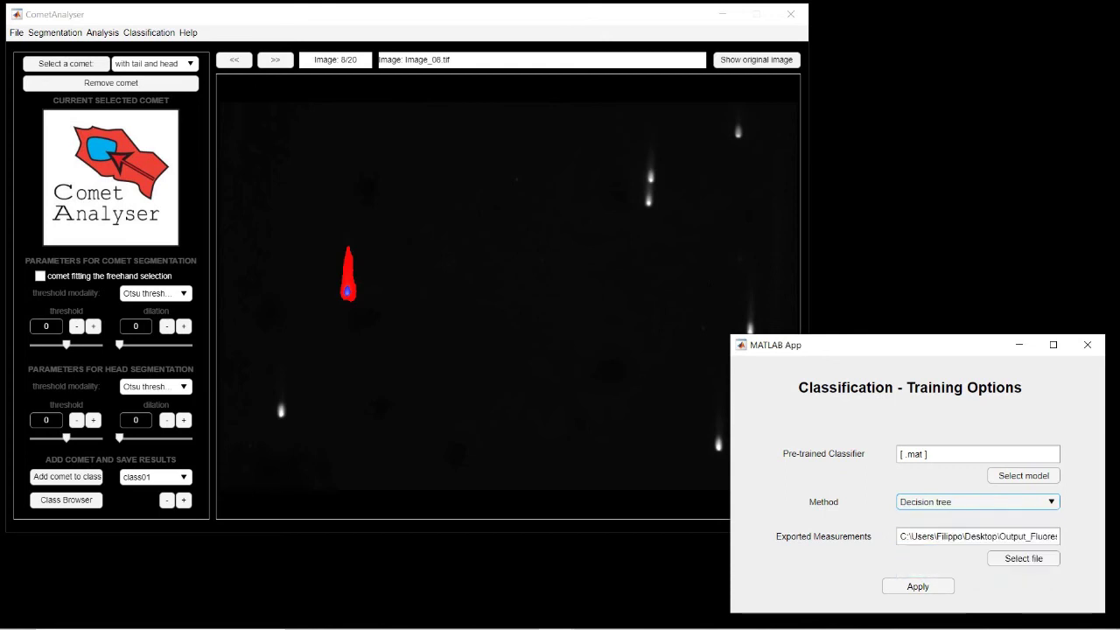
{"action": "left_click", "coordinate": [918, 586]}
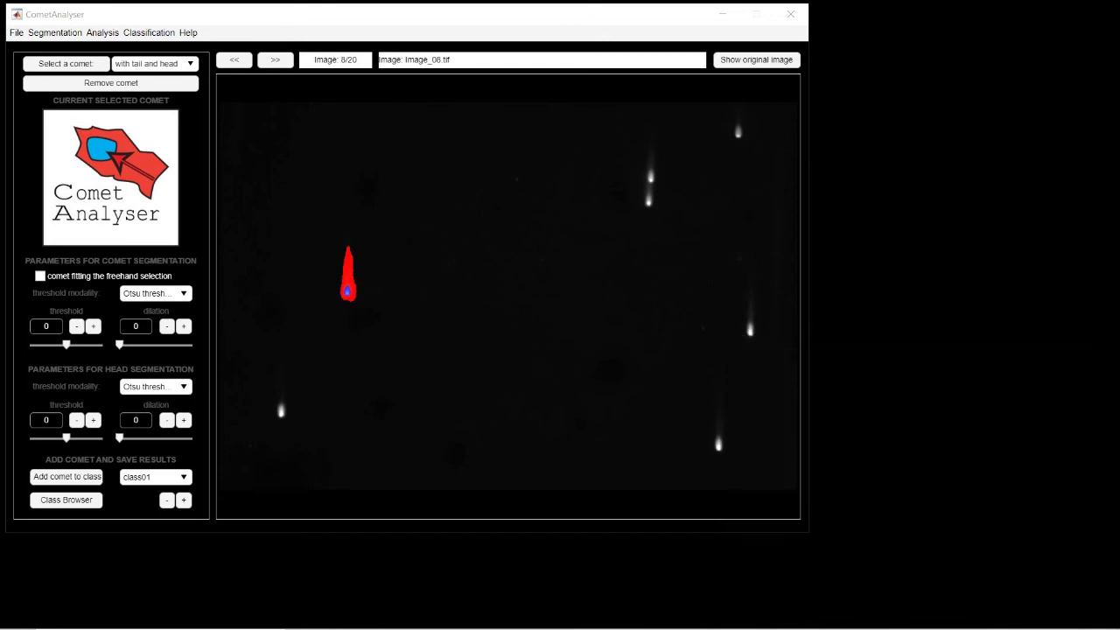
Train the classifier, dismiss the completion notice and close both optimisation plot figures.
{"action": "left_click", "coordinate": [150, 33]}
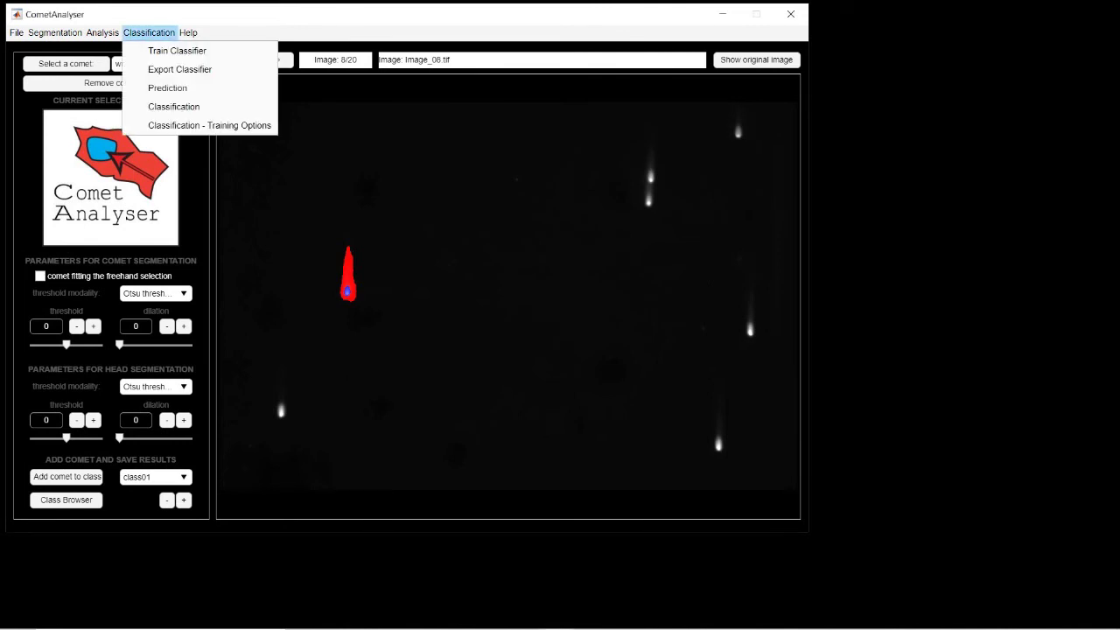
{"action": "left_click", "coordinate": [178, 50]}
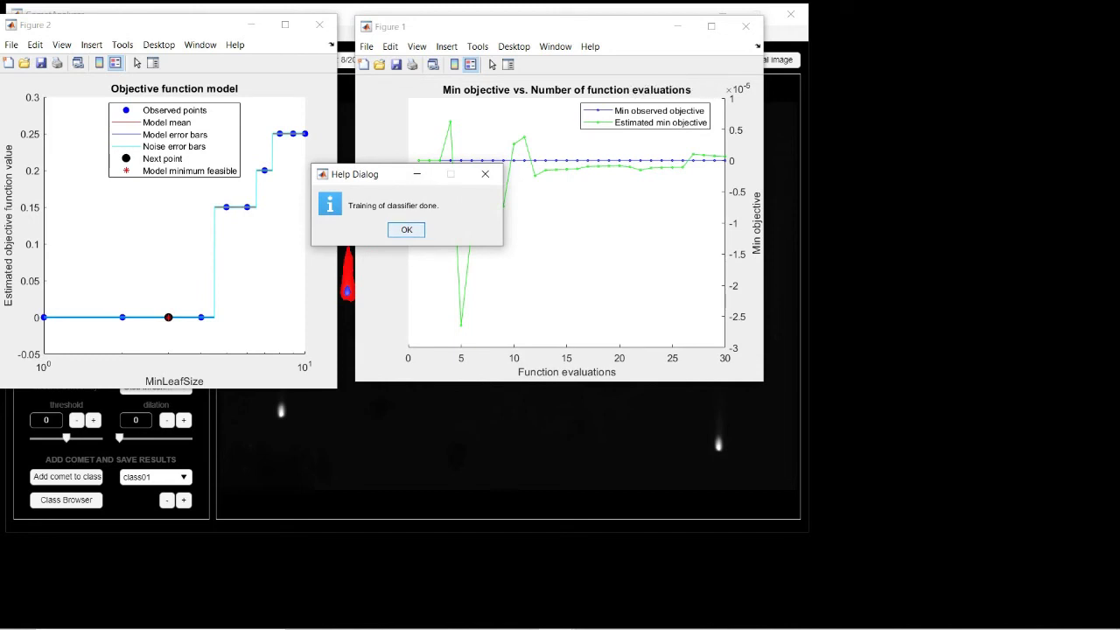
{"action": "key", "text": "Return"}
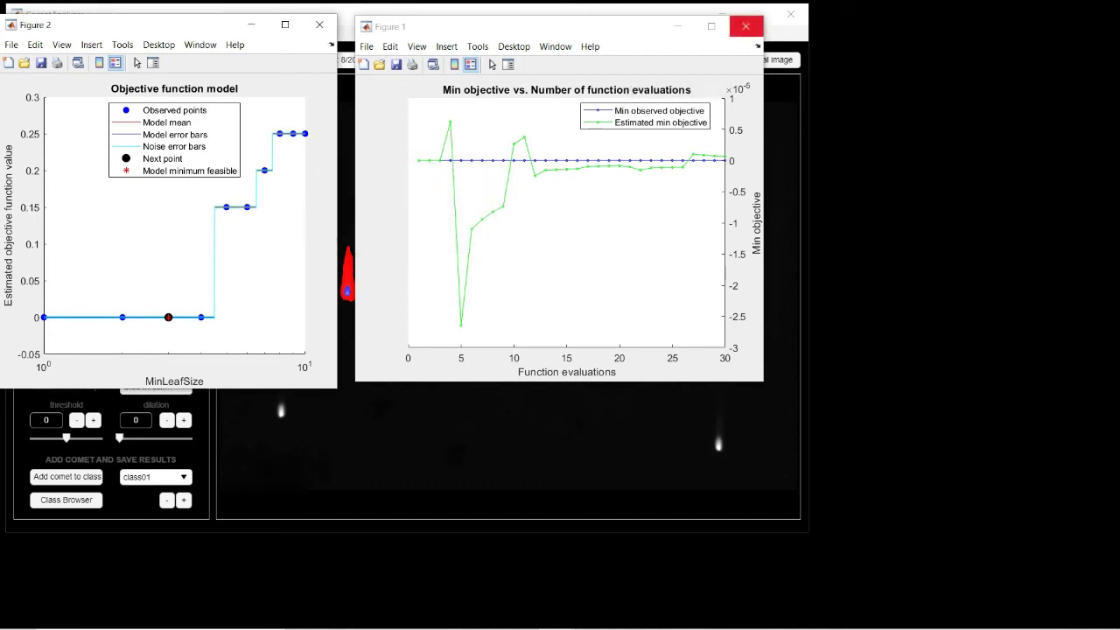
{"action": "left_click", "coordinate": [744, 26]}
{"action": "left_click", "coordinate": [319, 25]}
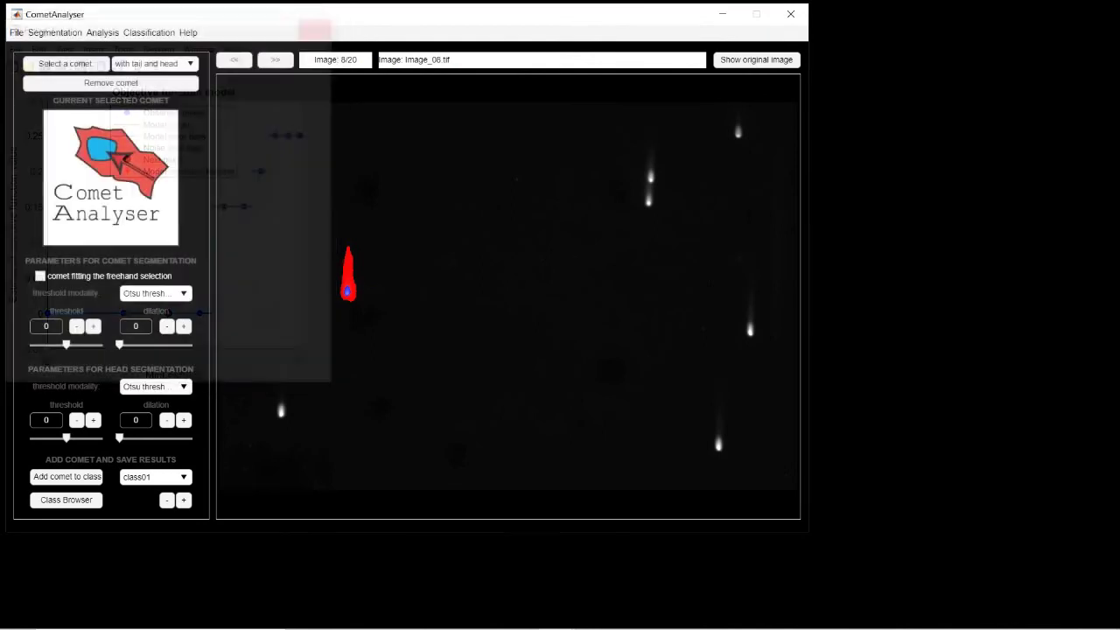
Export the trained classifier as the MAT-file Trained_Tree_Classifier into the Desktop folder Output_Fluorescence.
{"action": "left_click", "coordinate": [148, 32]}
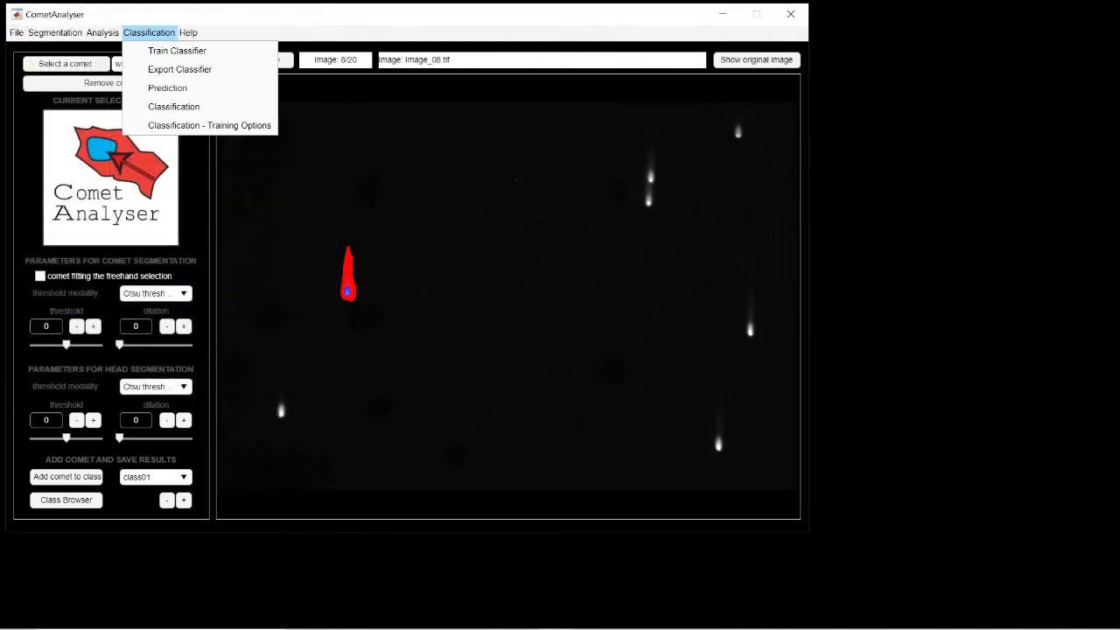
{"action": "left_click", "coordinate": [179, 69]}
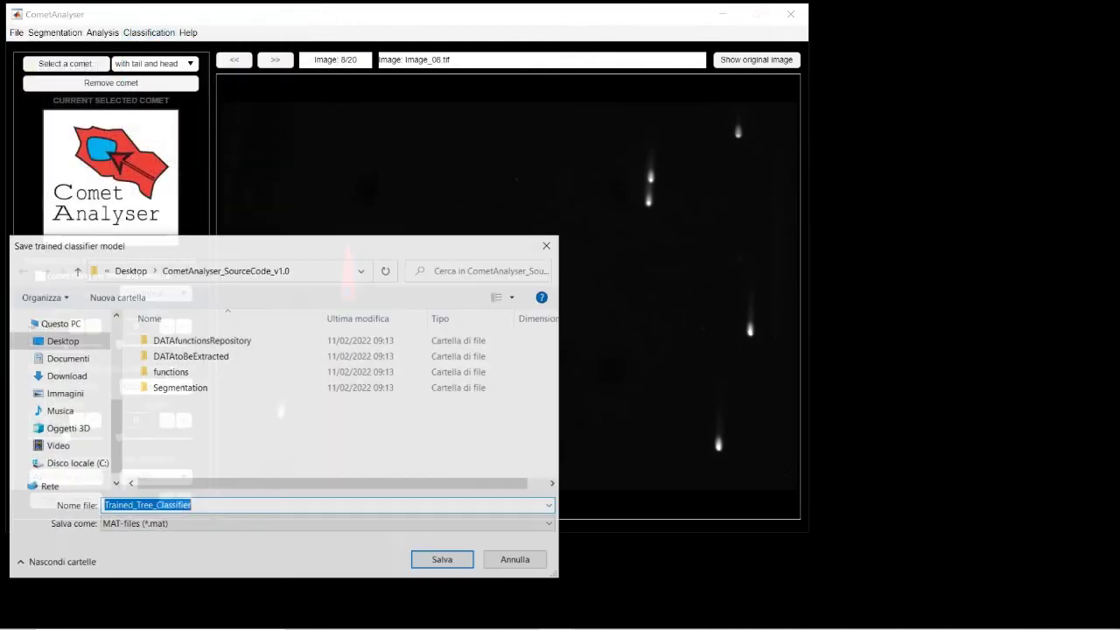
{"action": "left_click", "coordinate": [62, 341]}
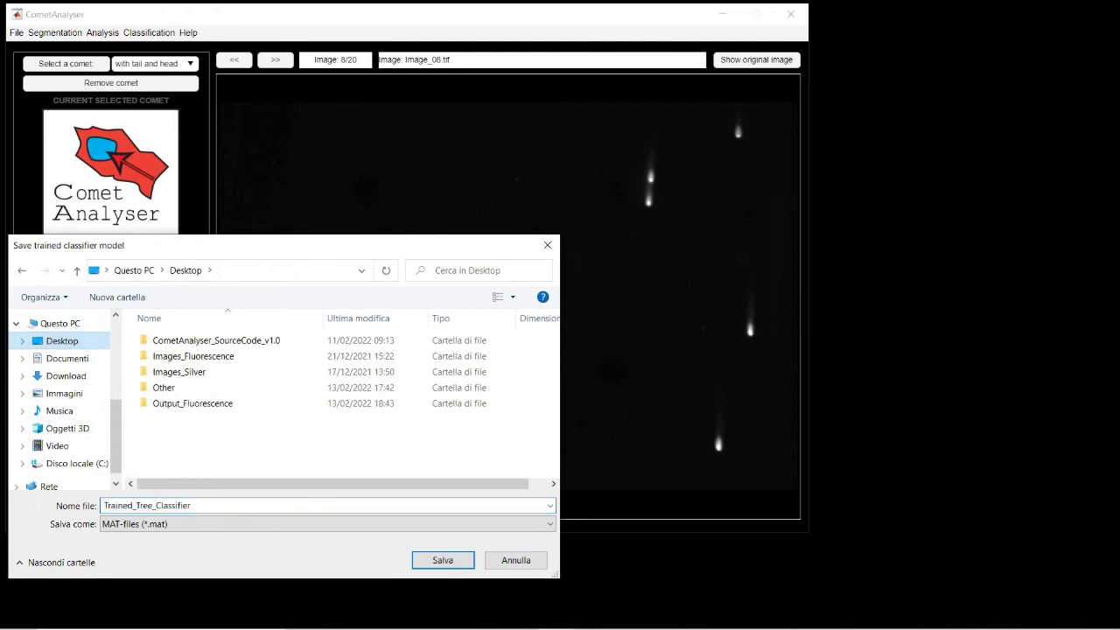
{"action": "double_click", "coordinate": [184, 403]}
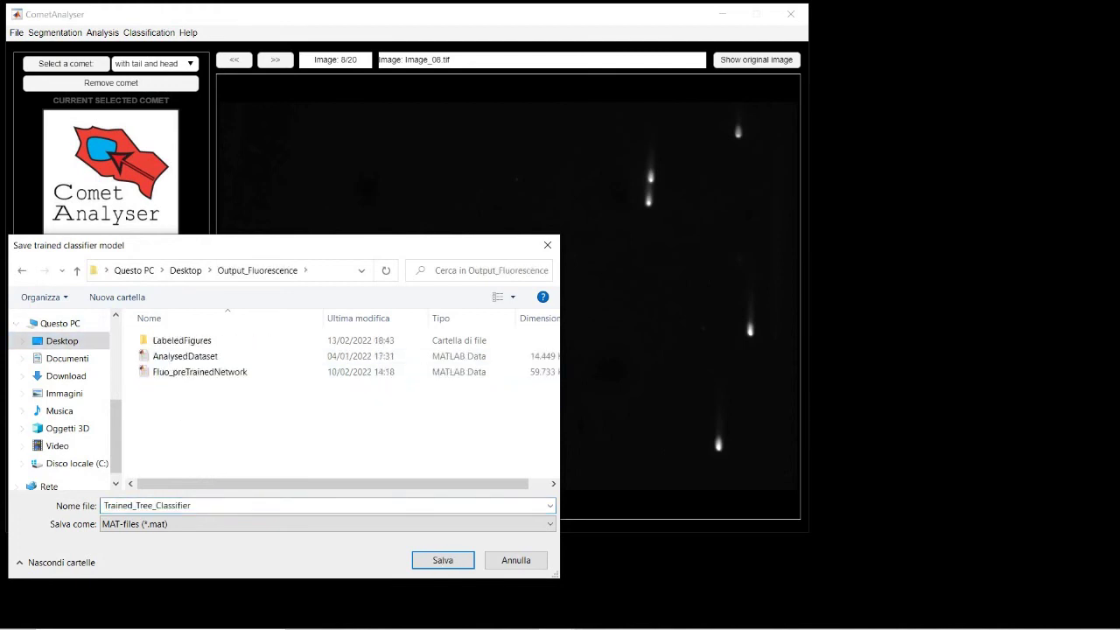
{"action": "left_click", "coordinate": [443, 560]}
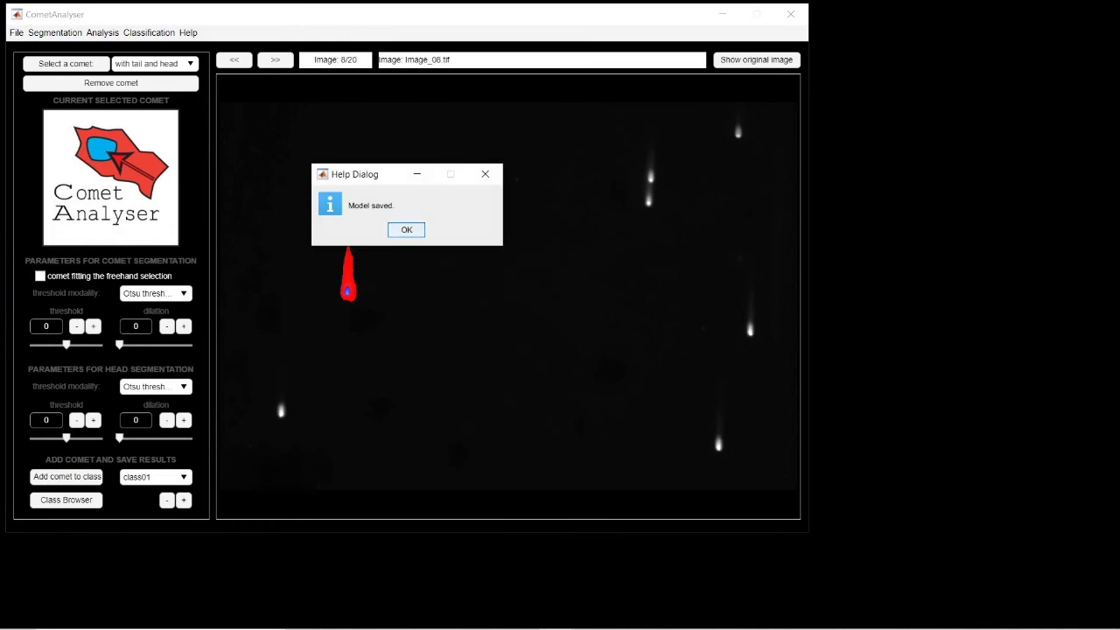
{"action": "left_click", "coordinate": [407, 230]}
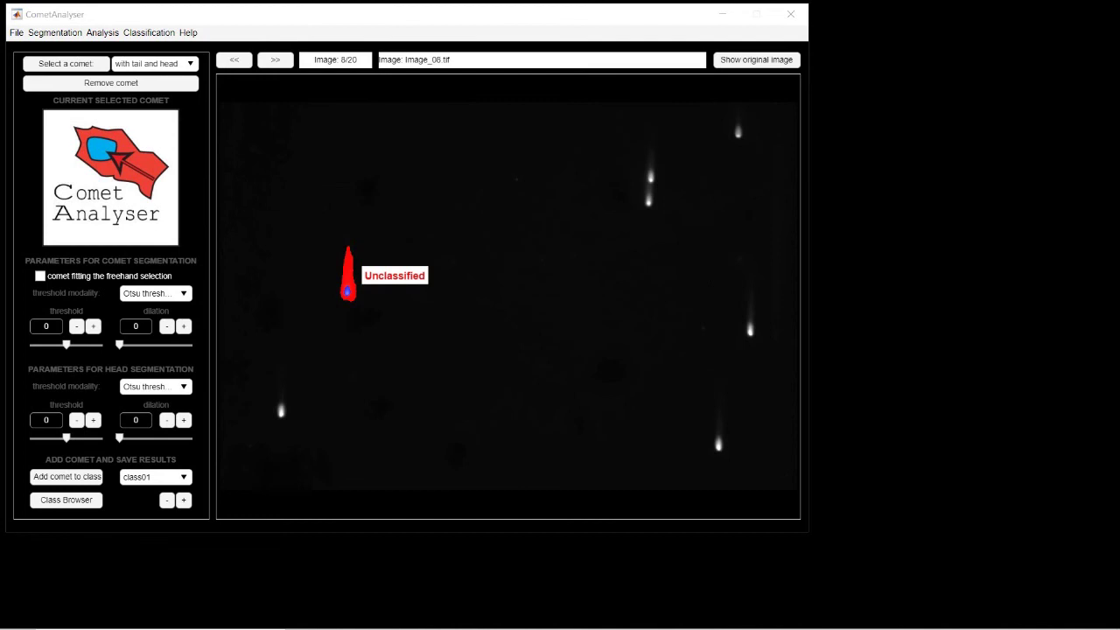
Export the measurements for the Desktop folder Output_Fluorescence as dataExtracted.csv in that folder, replacing the existing file.
{"action": "left_click", "coordinate": [103, 32]}
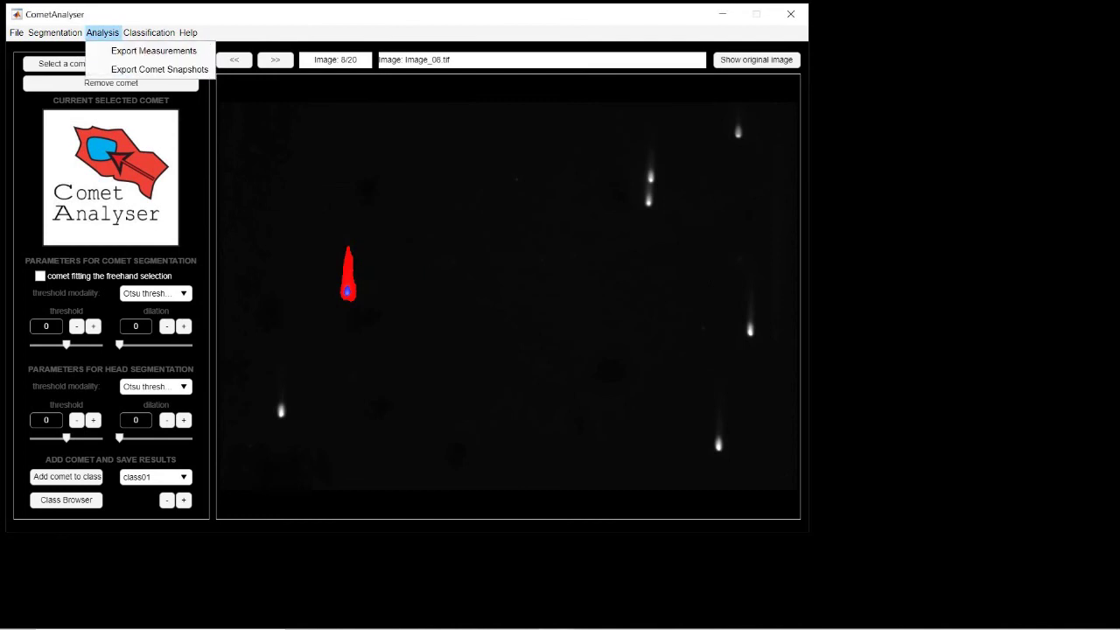
{"action": "left_click", "coordinate": [140, 50]}
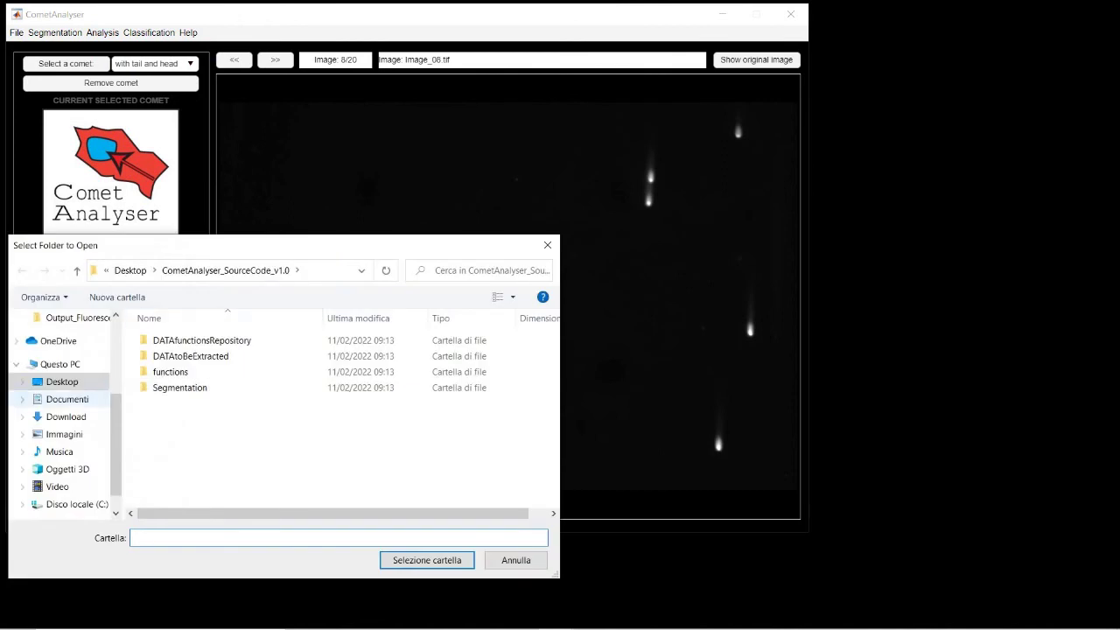
{"action": "left_click", "coordinate": [63, 381]}
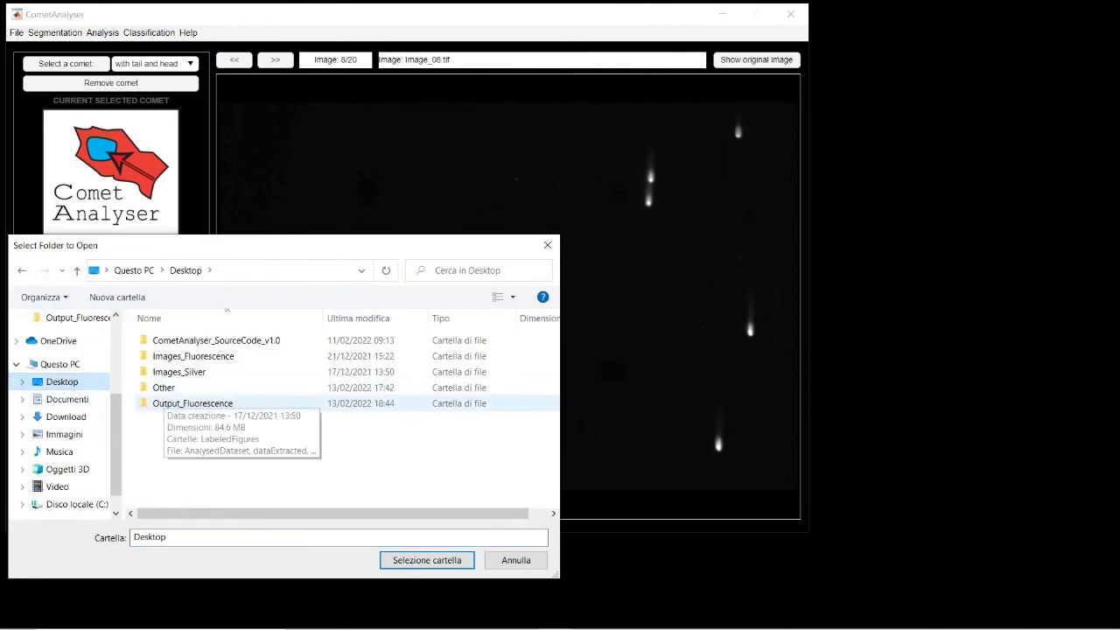
{"action": "double_click", "coordinate": [180, 403]}
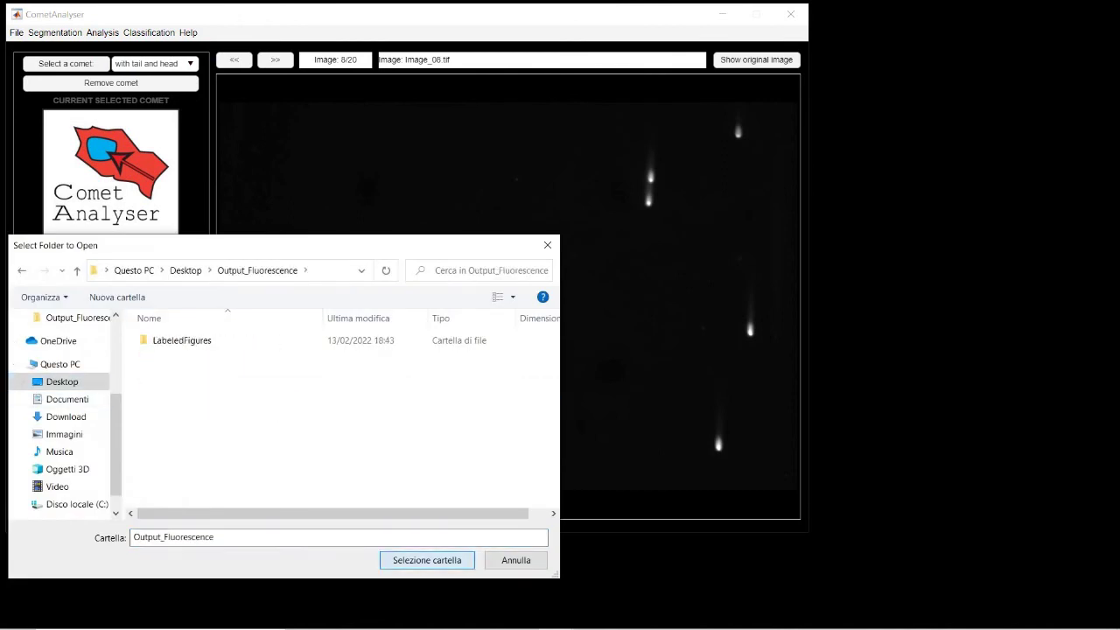
{"action": "left_click", "coordinate": [427, 560]}
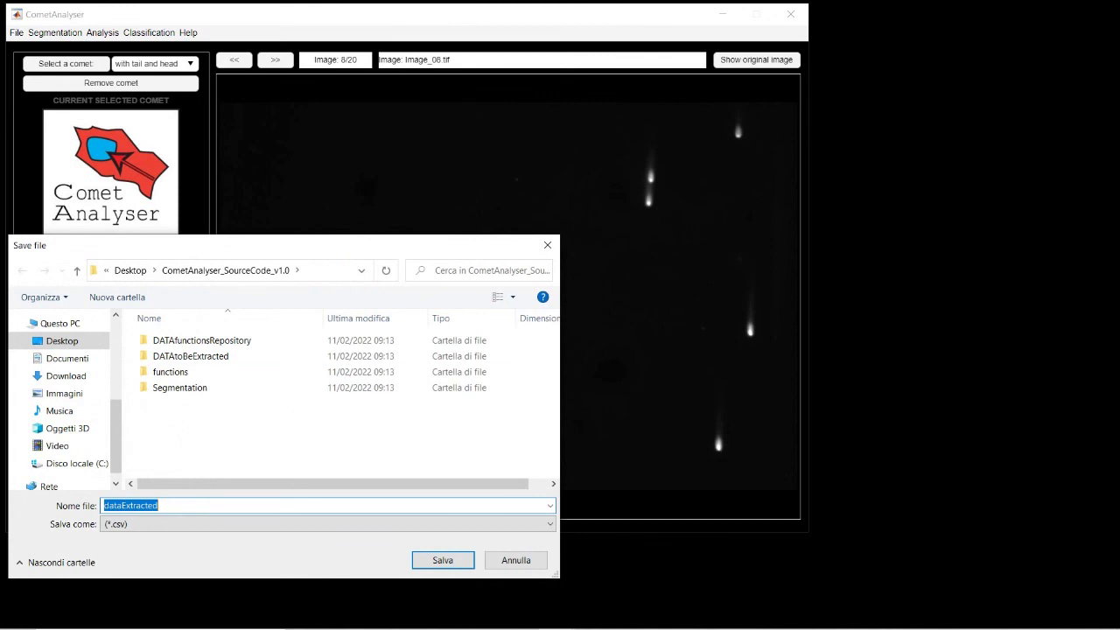
{"action": "left_click", "coordinate": [62, 341]}
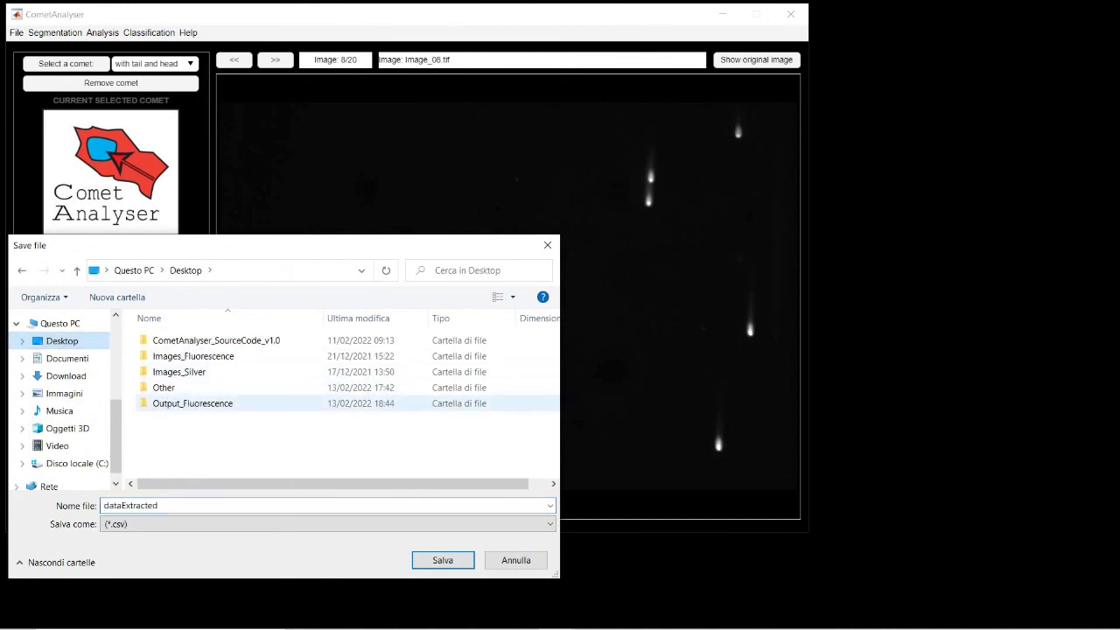
{"action": "double_click", "coordinate": [193, 403]}
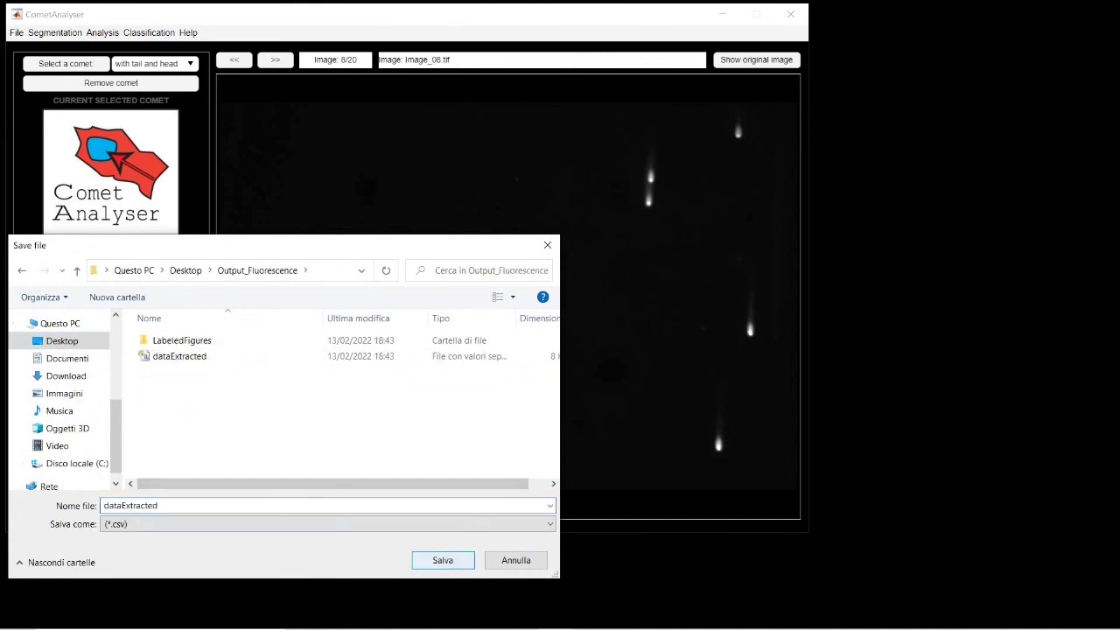
{"action": "key", "text": "Return"}
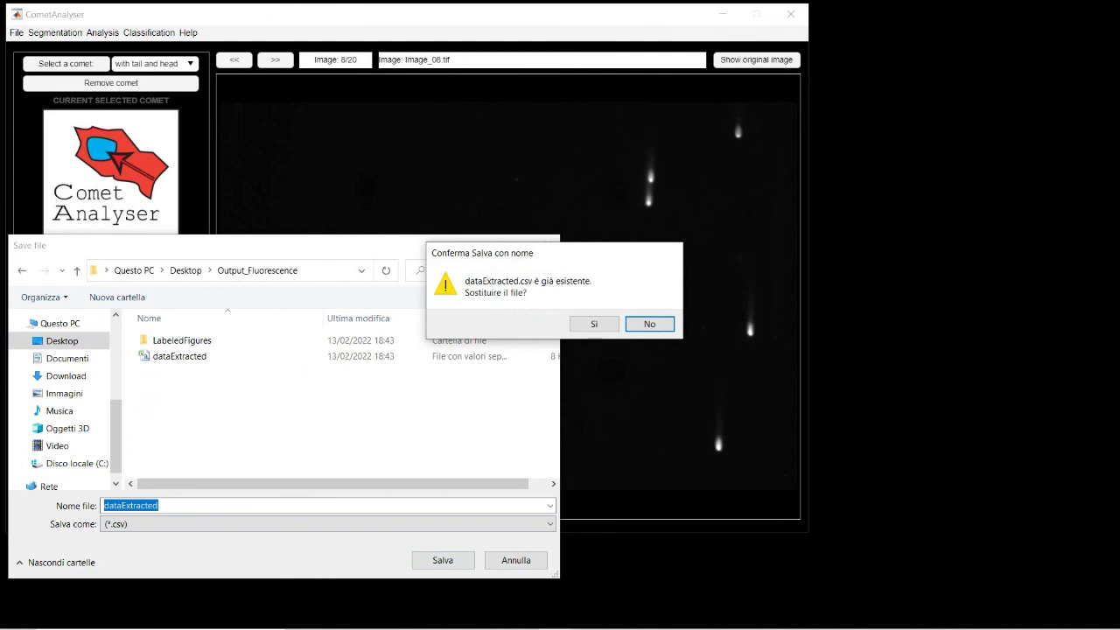
{"action": "key", "text": "Left"}
{"action": "key", "text": "Return"}
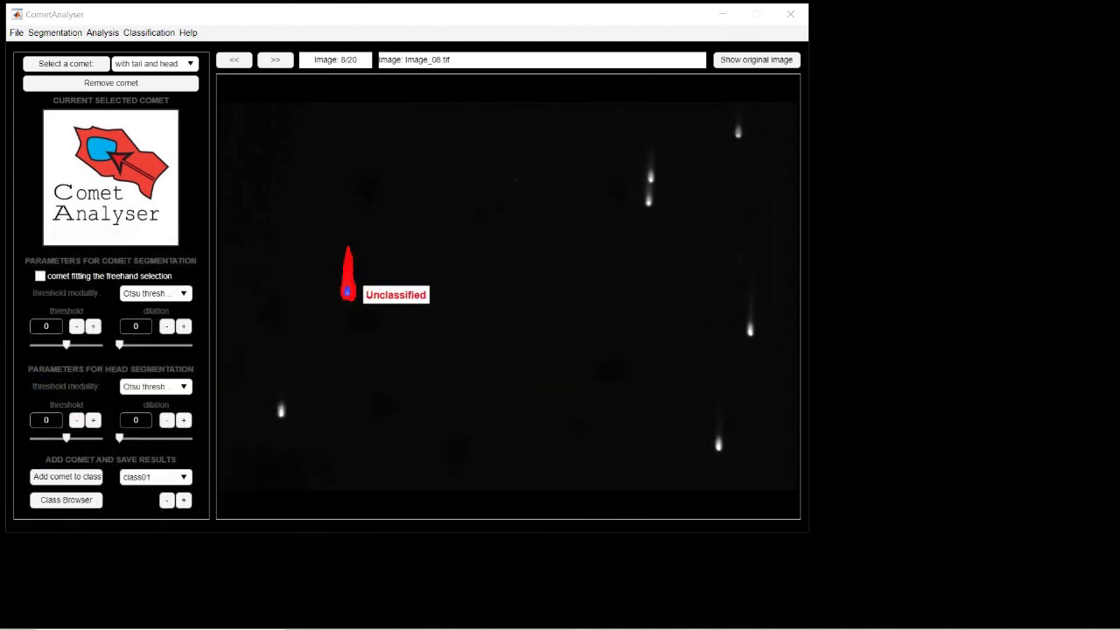
Run Prediction for the unclassified comet in Image_08.tif, add the comet to class01, and run Classification.
{"action": "left_click", "coordinate": [149, 33]}
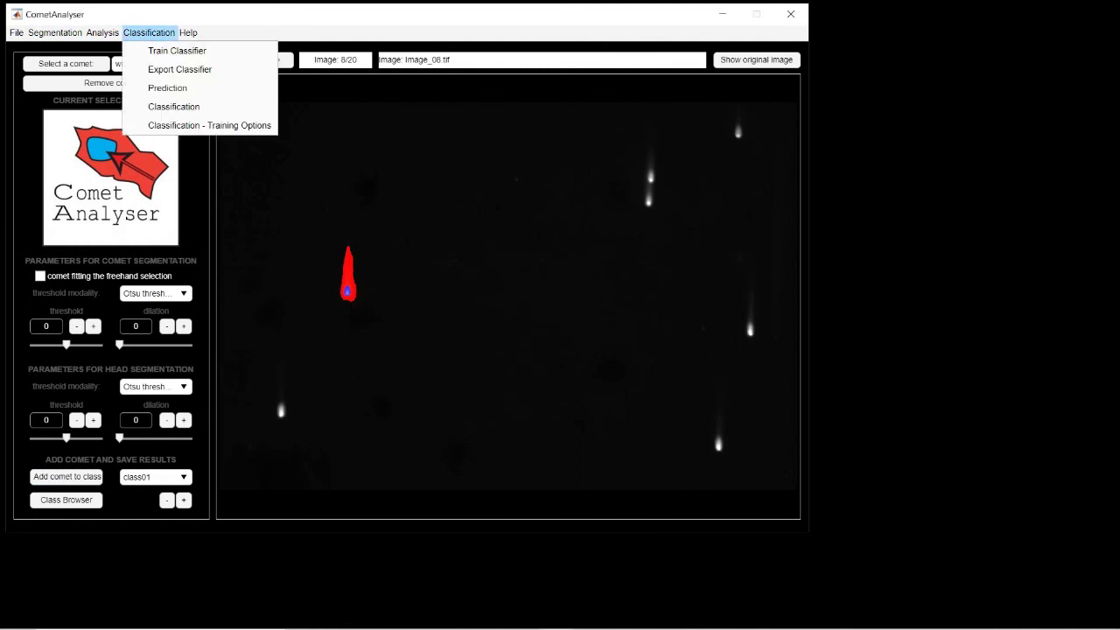
{"action": "left_click", "coordinate": [167, 88]}
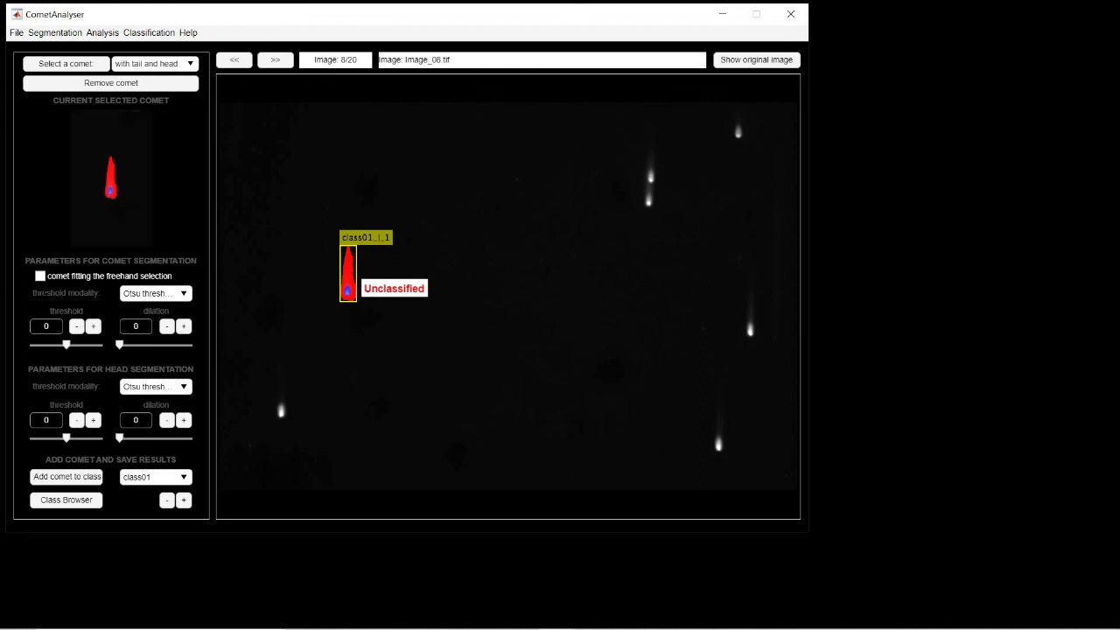
{"action": "left_click", "coordinate": [155, 476]}
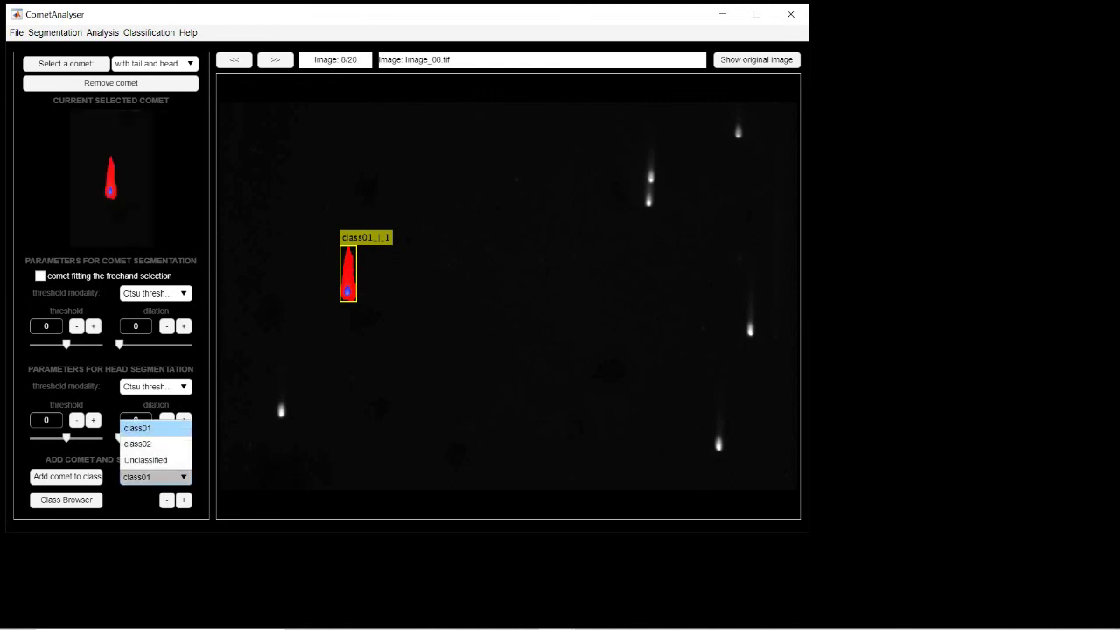
{"action": "left_click", "coordinate": [155, 428]}
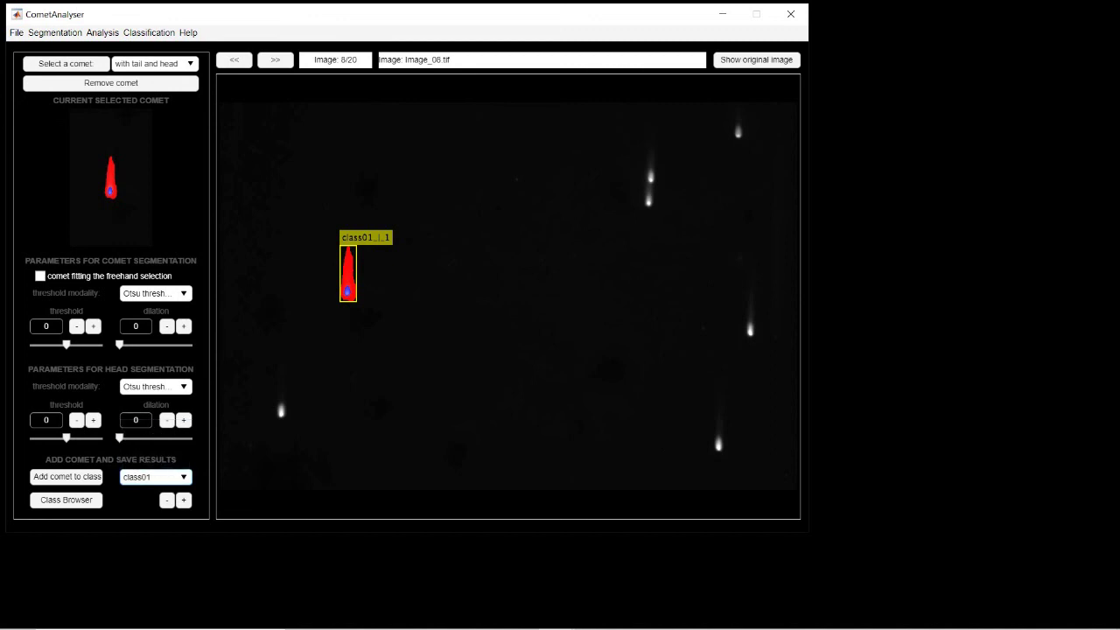
{"action": "left_click", "coordinate": [66, 477]}
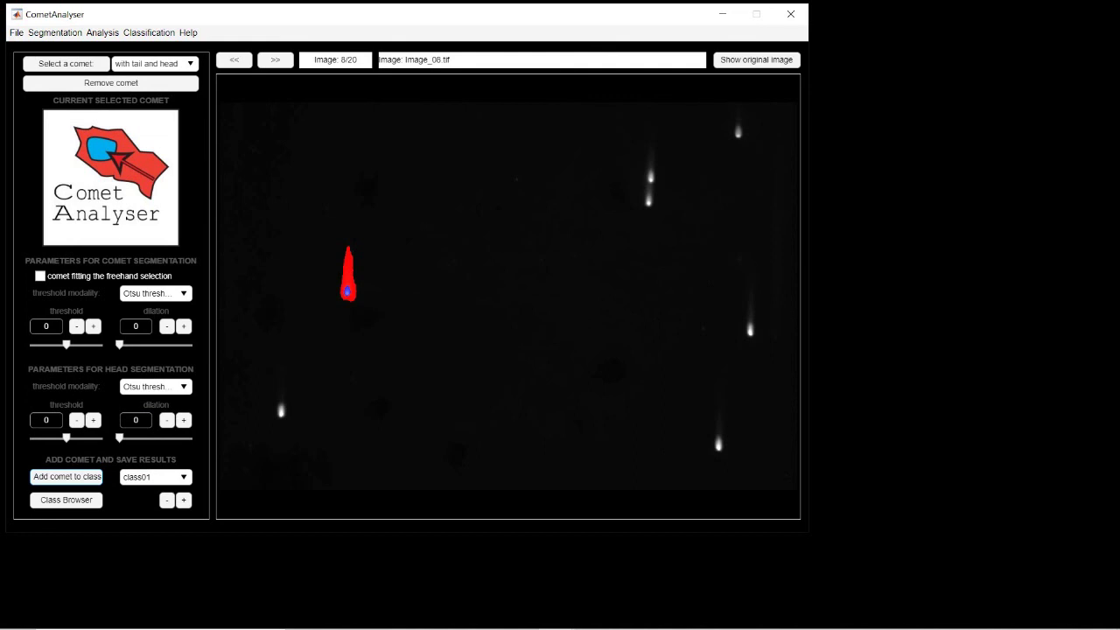
{"action": "left_click", "coordinate": [149, 34]}
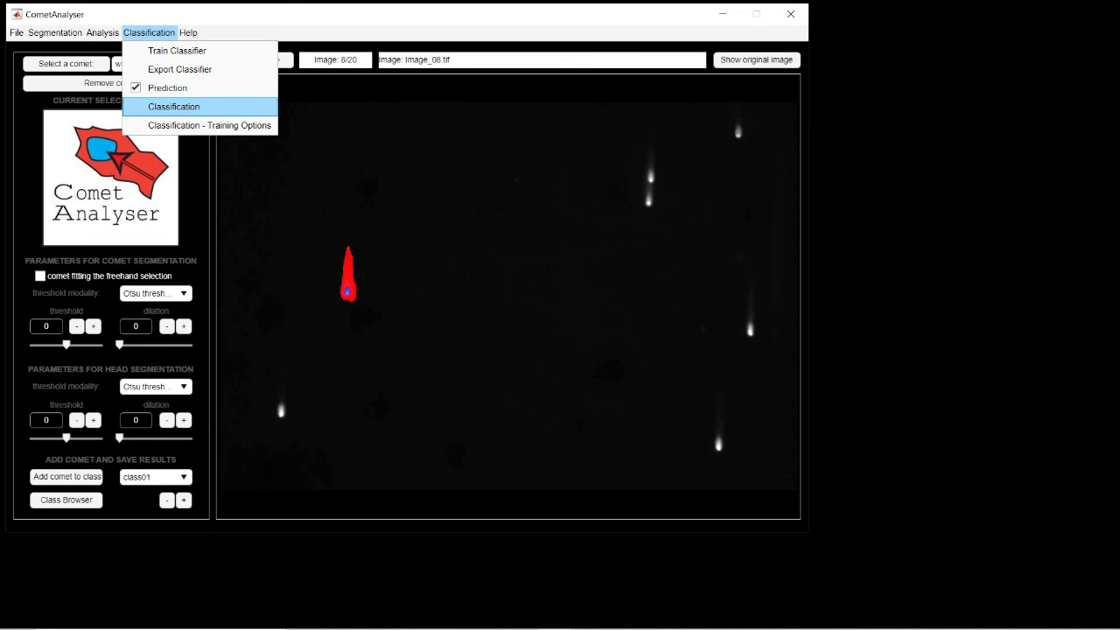
{"action": "left_click", "coordinate": [174, 107]}
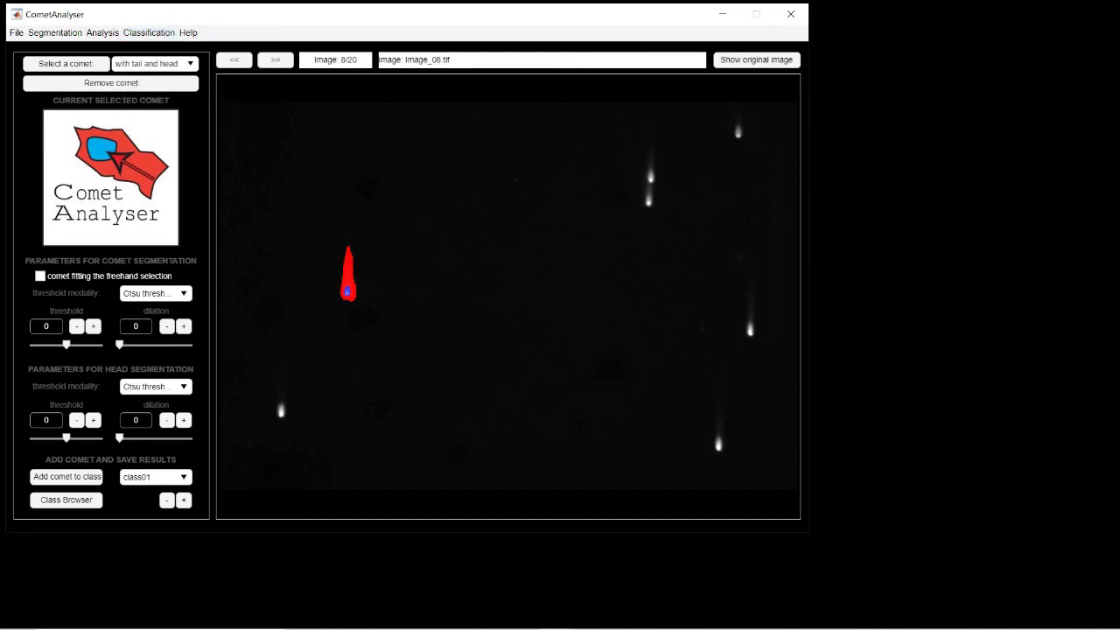
Export the updated measurements for Output_Fluorescence, saving them over dataExtracted.csv in the same Desktop folder.
{"action": "left_click", "coordinate": [102, 34]}
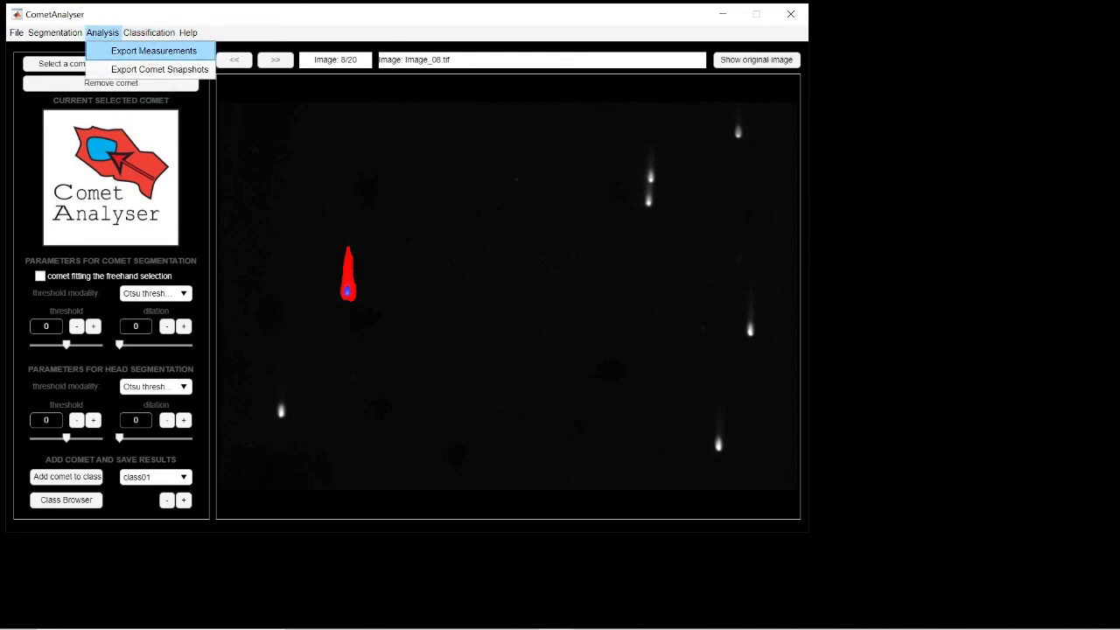
{"action": "left_click", "coordinate": [152, 50]}
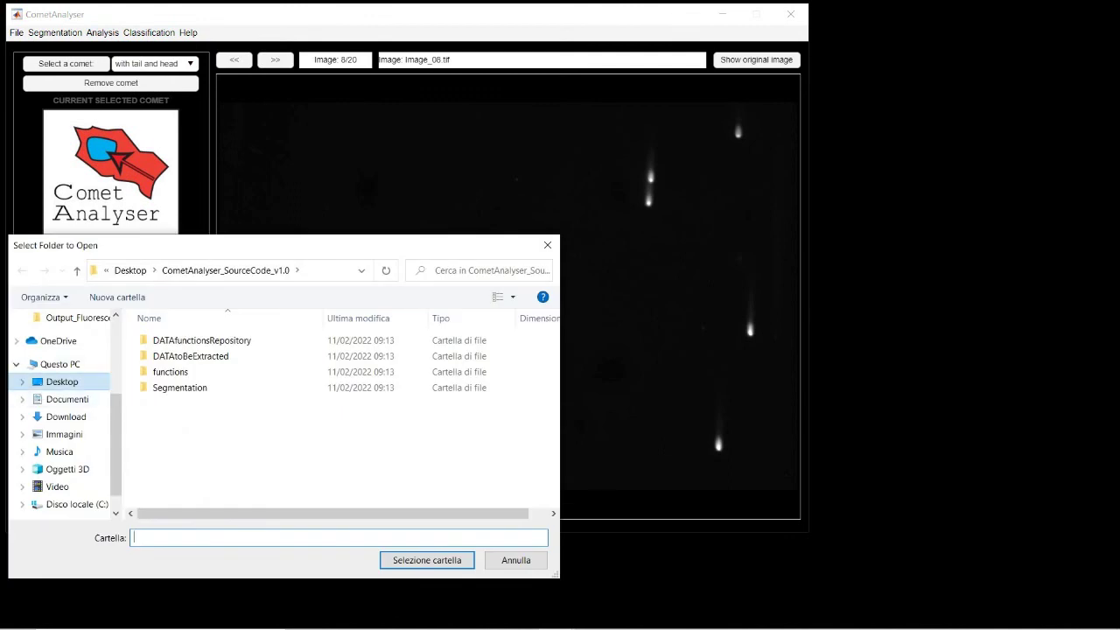
{"action": "left_click", "coordinate": [62, 382]}
{"action": "left_click", "coordinate": [193, 404]}
{"action": "double_click", "coordinate": [193, 404]}
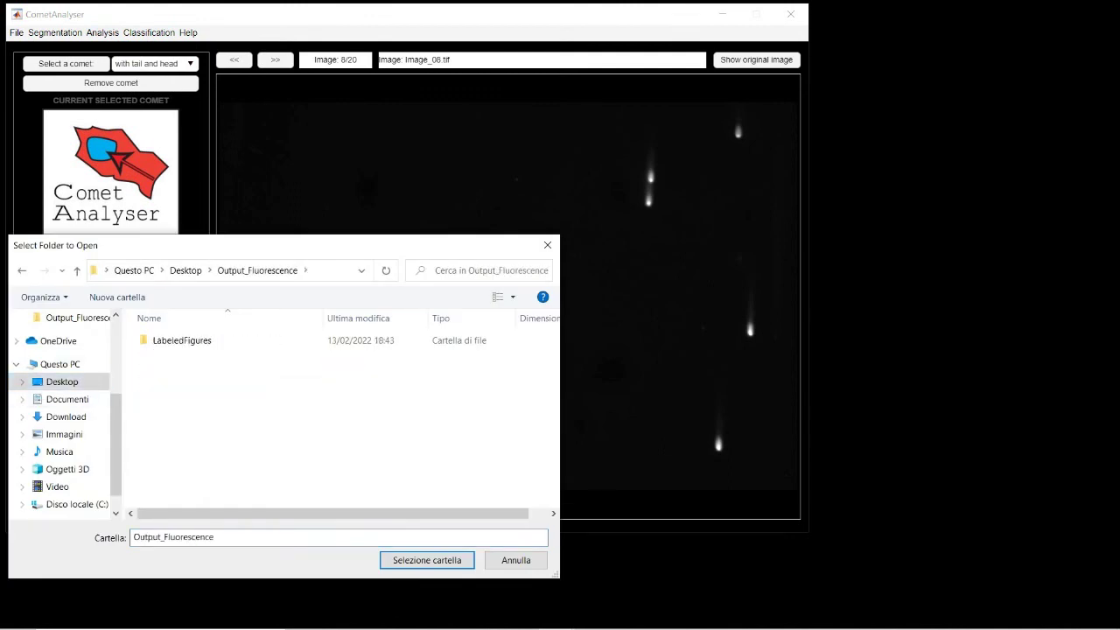
{"action": "left_click", "coordinate": [427, 559]}
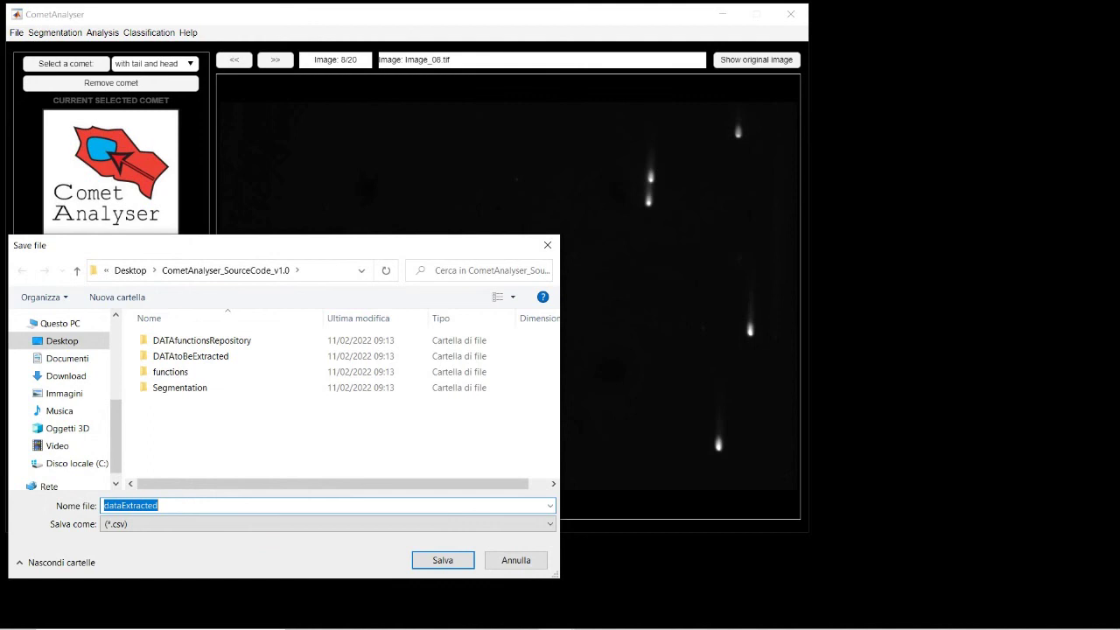
{"action": "left_click", "coordinate": [62, 341]}
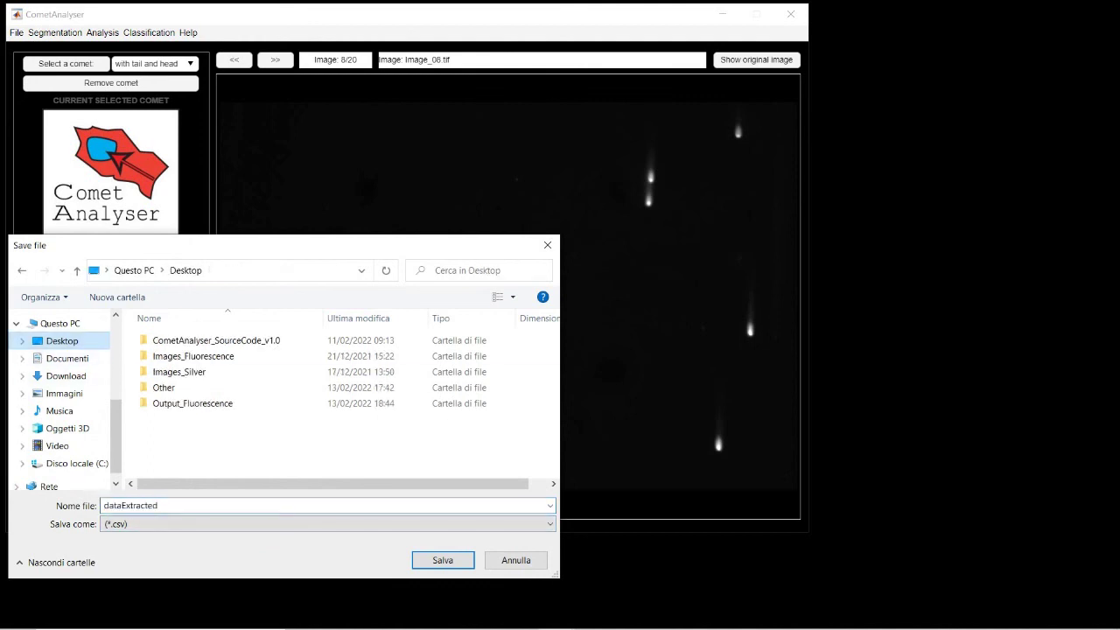
{"action": "double_click", "coordinate": [193, 403]}
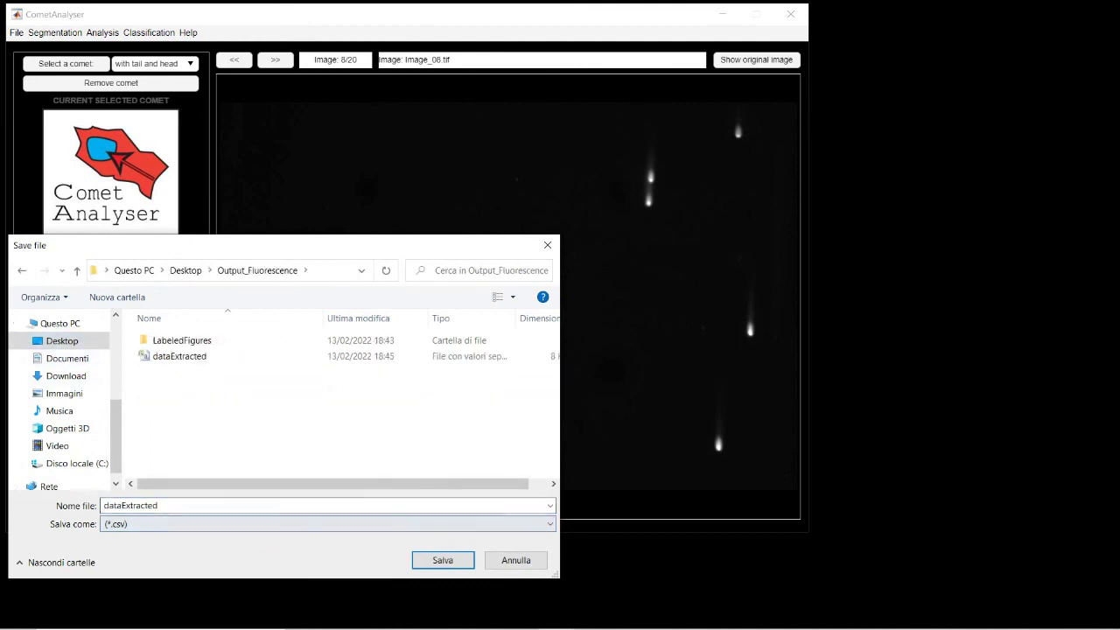
{"action": "key", "text": "Return"}
{"action": "key", "text": "Return"}
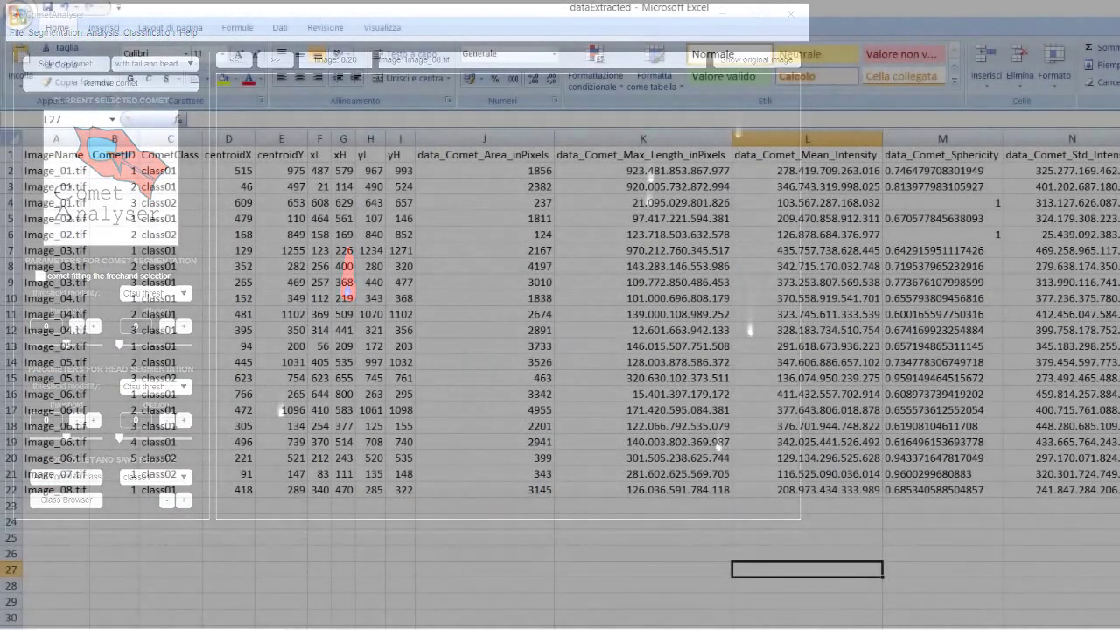
In Excel, examine the dataExtracted column headers one by one, from CometID through the comet measurements to the head's maximum length.
{"action": "left_click", "coordinate": [114, 155]}
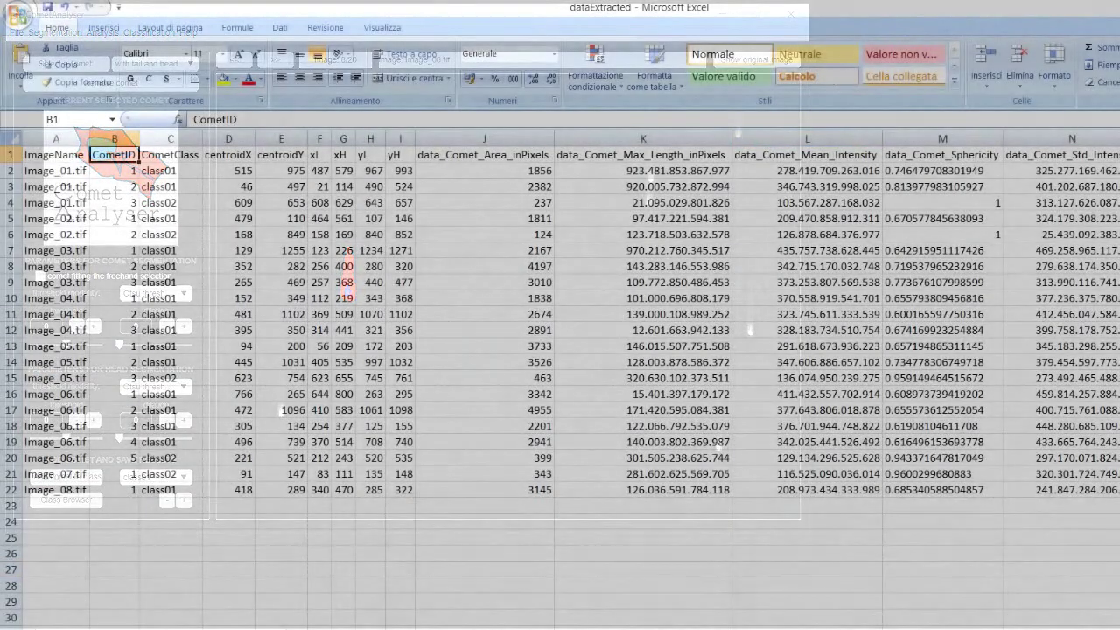
{"action": "left_click", "coordinate": [170, 155]}
{"action": "left_click", "coordinate": [229, 155]}
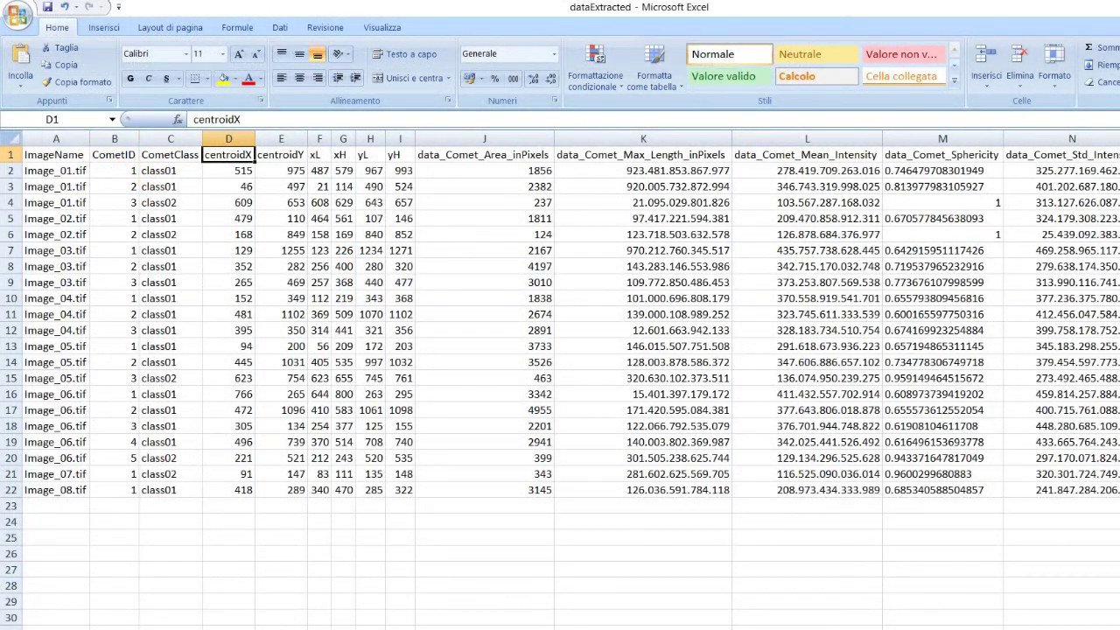
{"action": "left_click", "coordinate": [281, 155]}
{"action": "left_click", "coordinate": [319, 155]}
{"action": "left_click", "coordinate": [343, 155]}
{"action": "left_click", "coordinate": [370, 155]}
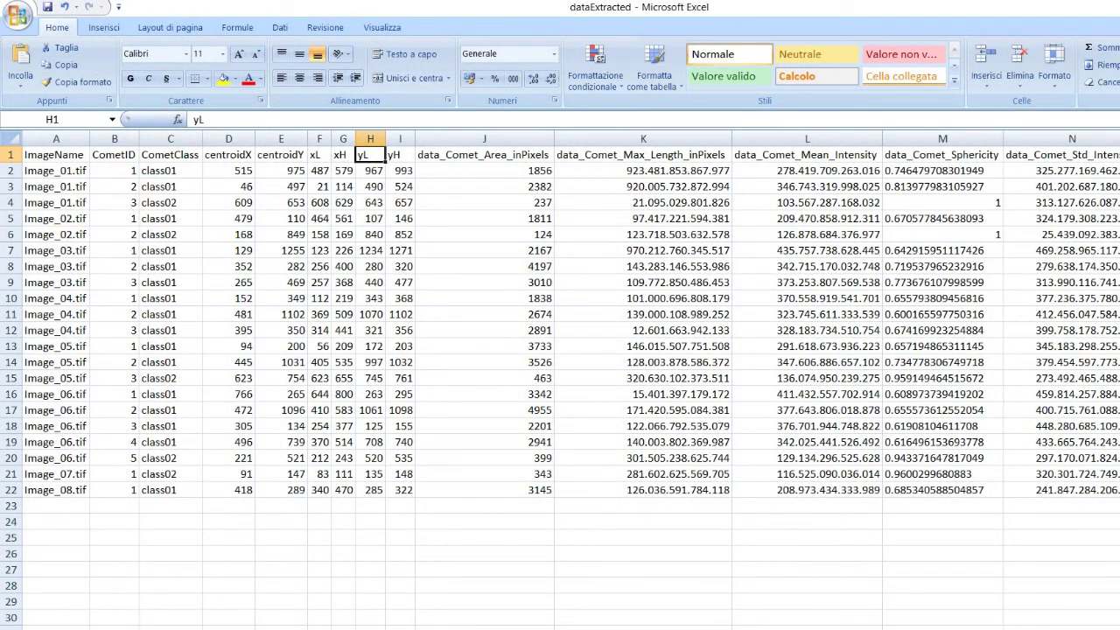
{"action": "left_click", "coordinate": [400, 155]}
{"action": "left_click", "coordinate": [484, 155]}
{"action": "left_click", "coordinate": [643, 155]}
{"action": "left_click", "coordinate": [806, 155]}
{"action": "key", "text": "Right"}
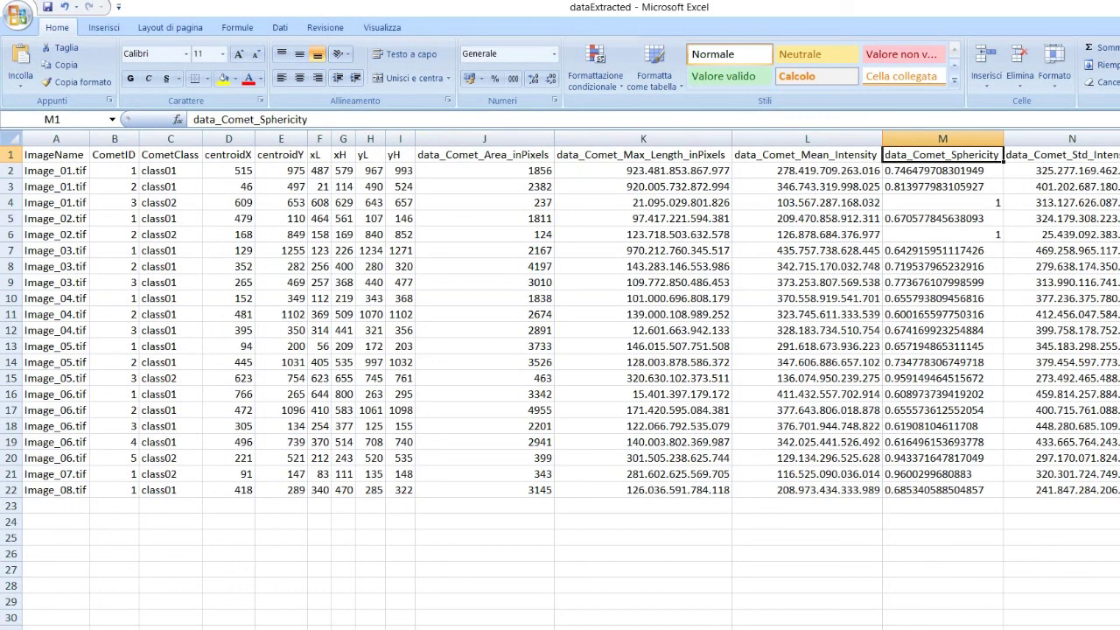
{"action": "key", "text": "Right"}
{"action": "key", "text": "Right"}
{"action": "key", "text": "Right"}
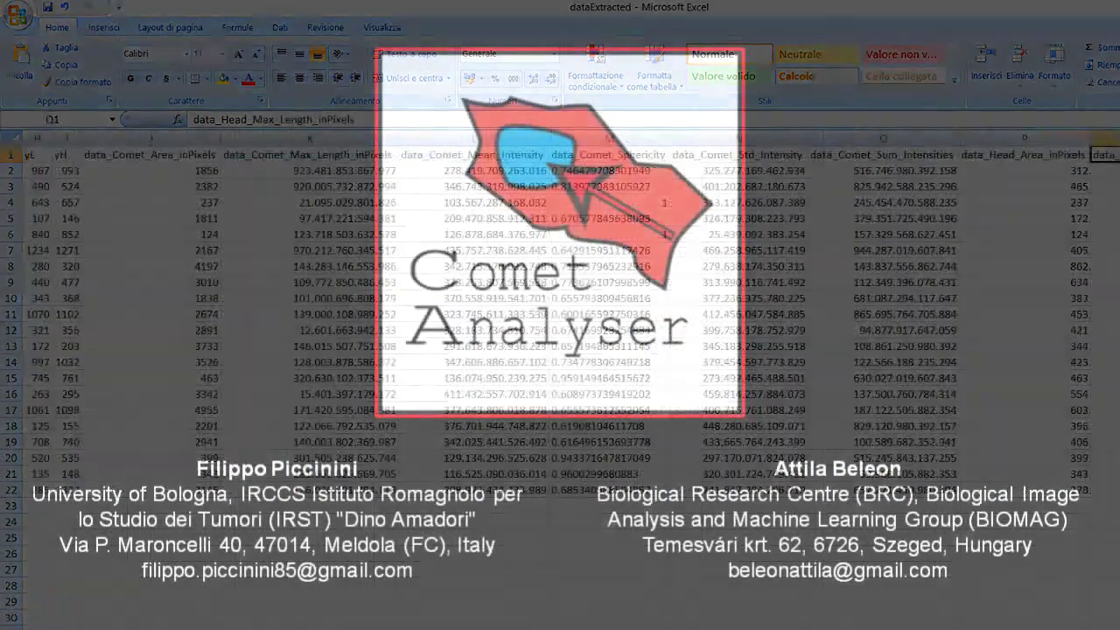